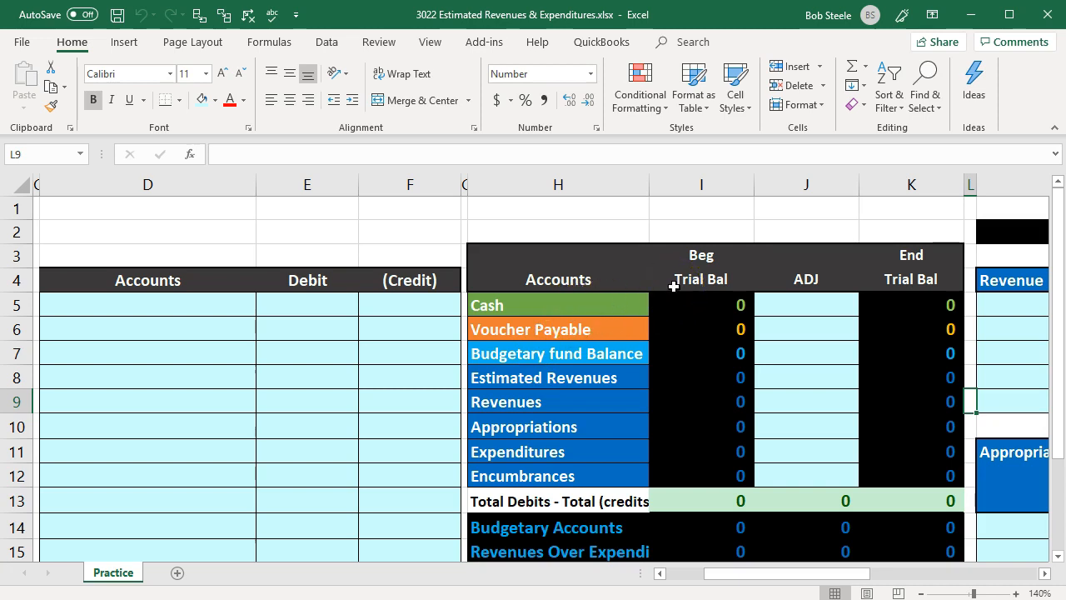
- Review the trial balance worksheet's beginning balance, adjustment and ending balance columns
{"action": "left_click_drag", "start_coordinate": [690, 257], "coordinate": [692, 272]}
{"action": "left_click_drag", "start_coordinate": [941, 265], "coordinate": [940, 279]}
{"action": "left_click", "coordinate": [834, 332]}
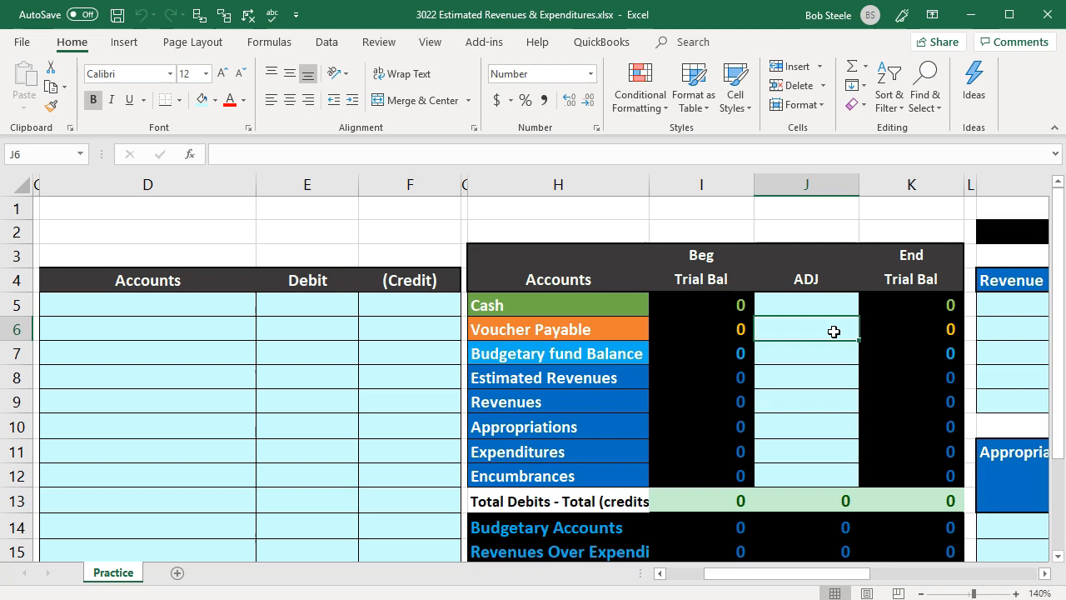
{"action": "key", "text": "Left"}
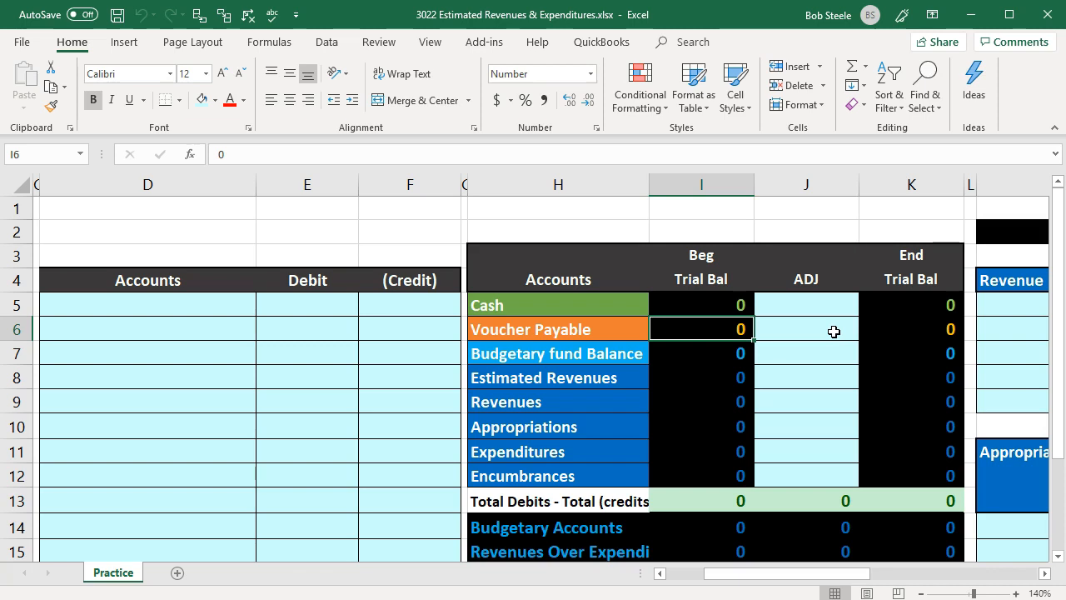
{"action": "left_click", "coordinate": [628, 393]}
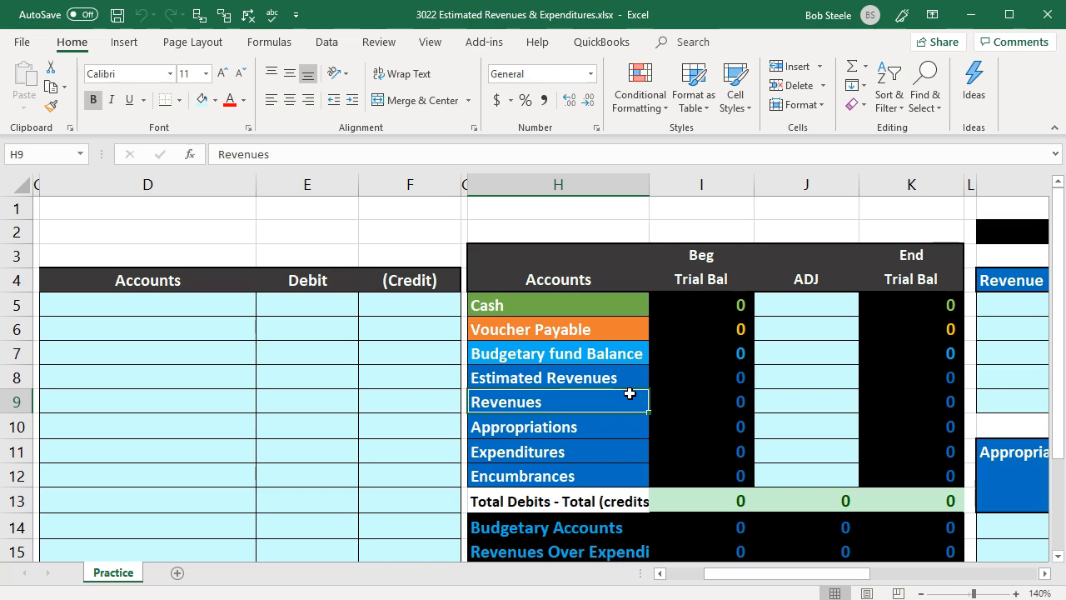
{"action": "key", "text": "Right"}
{"action": "key", "text": "Right"}
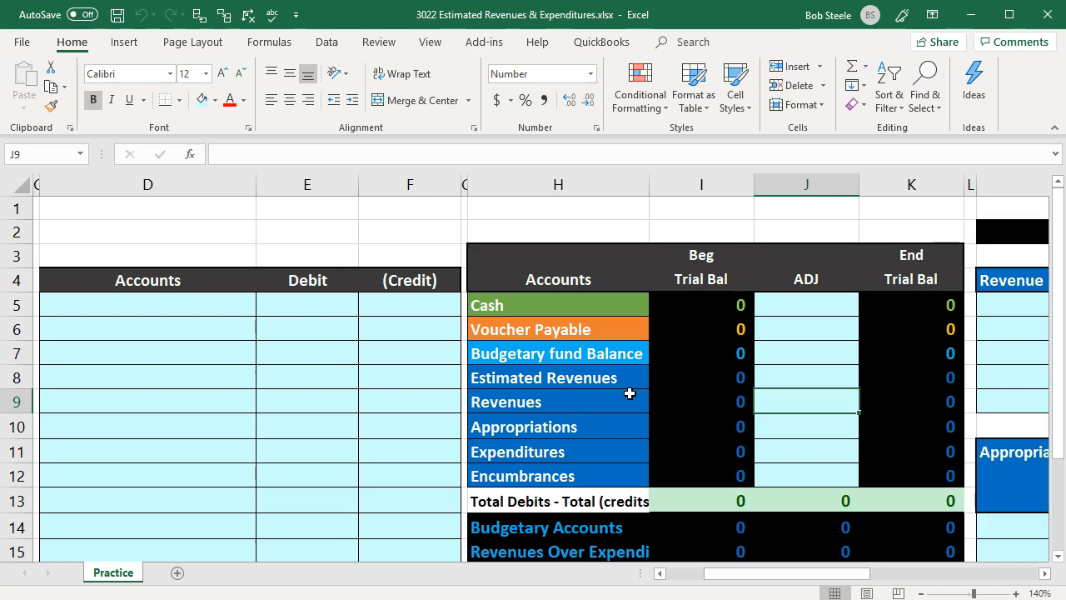
{"action": "key", "text": "Up"}
{"action": "key", "text": "Up"}
{"action": "key", "text": "Up"}
{"action": "key", "text": "Up"}
{"action": "key", "text": "Left"}
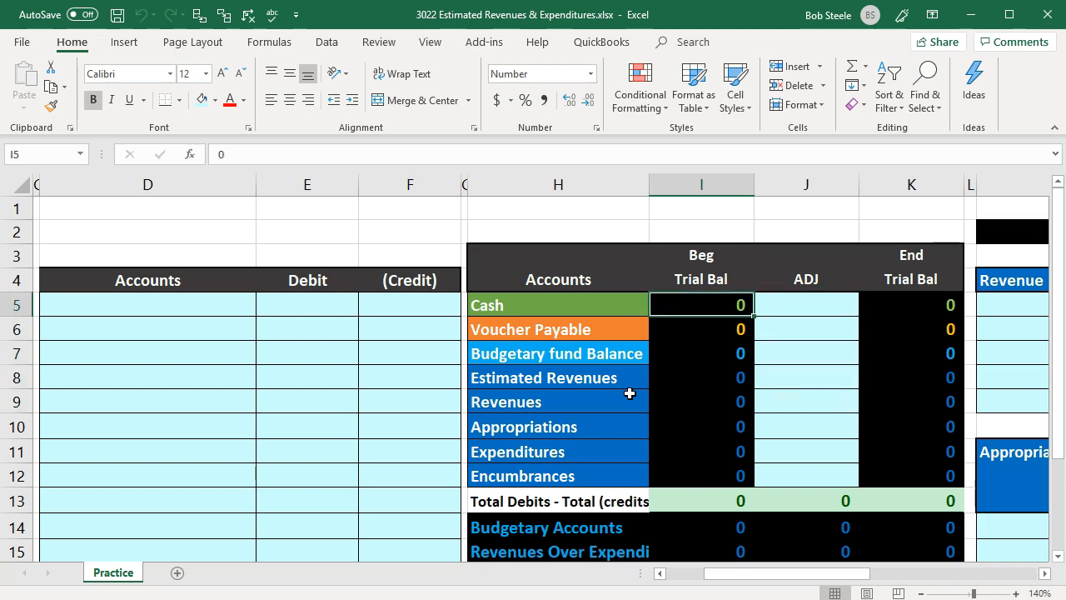
- Go through the trial balance account list from Cash down to Appropriations
{"action": "key", "text": "Left"}
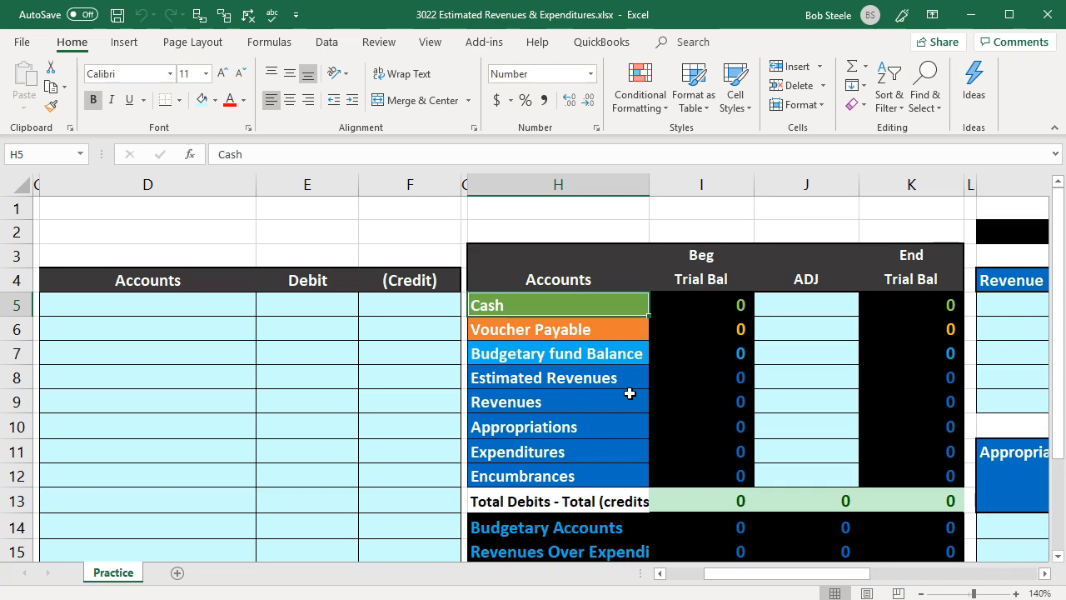
{"action": "key", "text": "Down"}
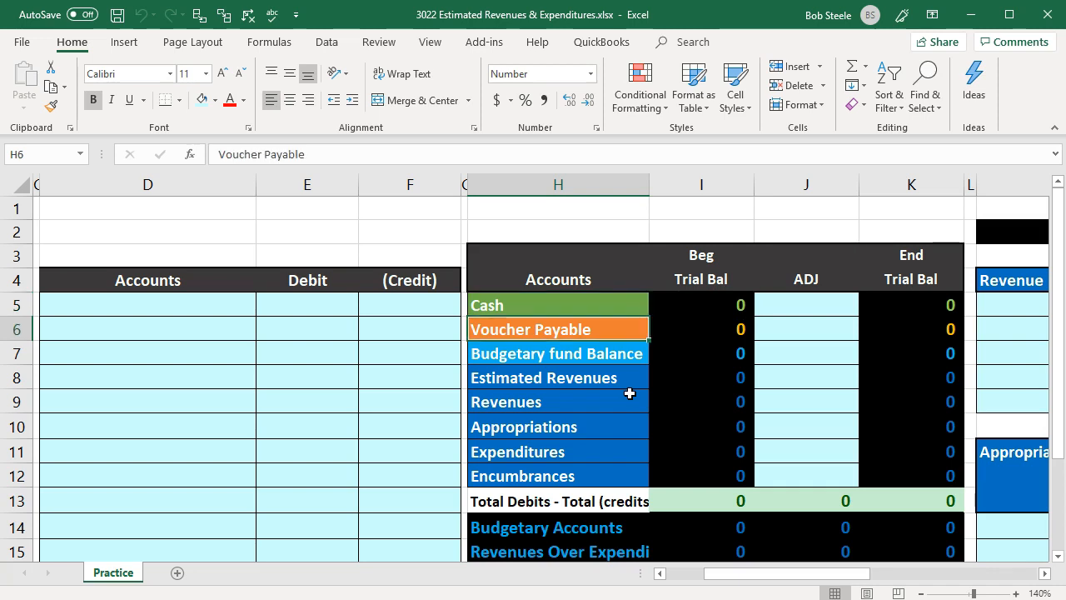
{"action": "key", "text": "Down"}
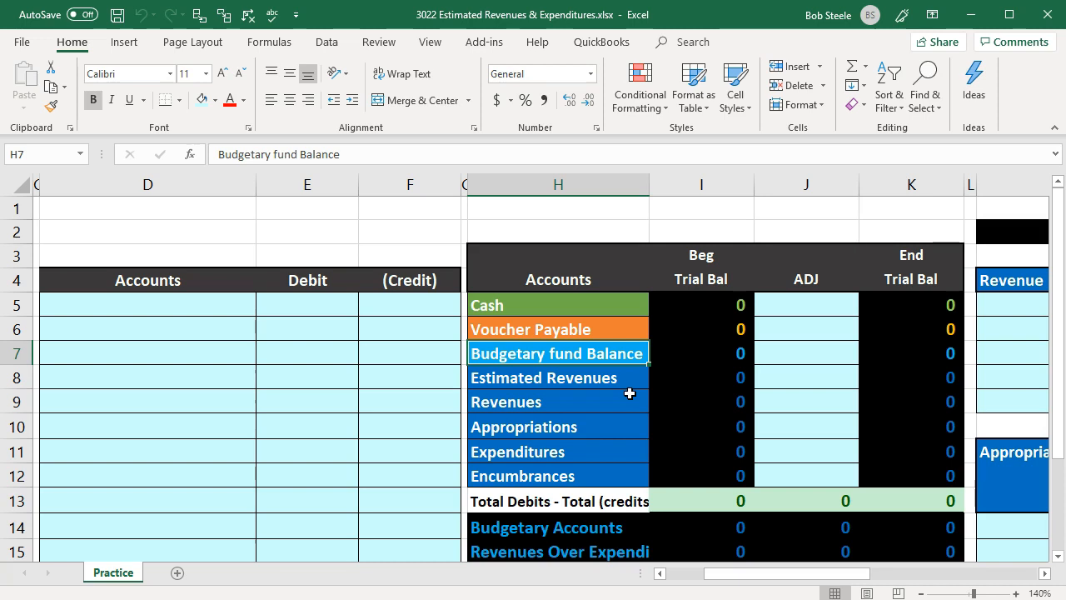
{"action": "key", "text": "Down"}
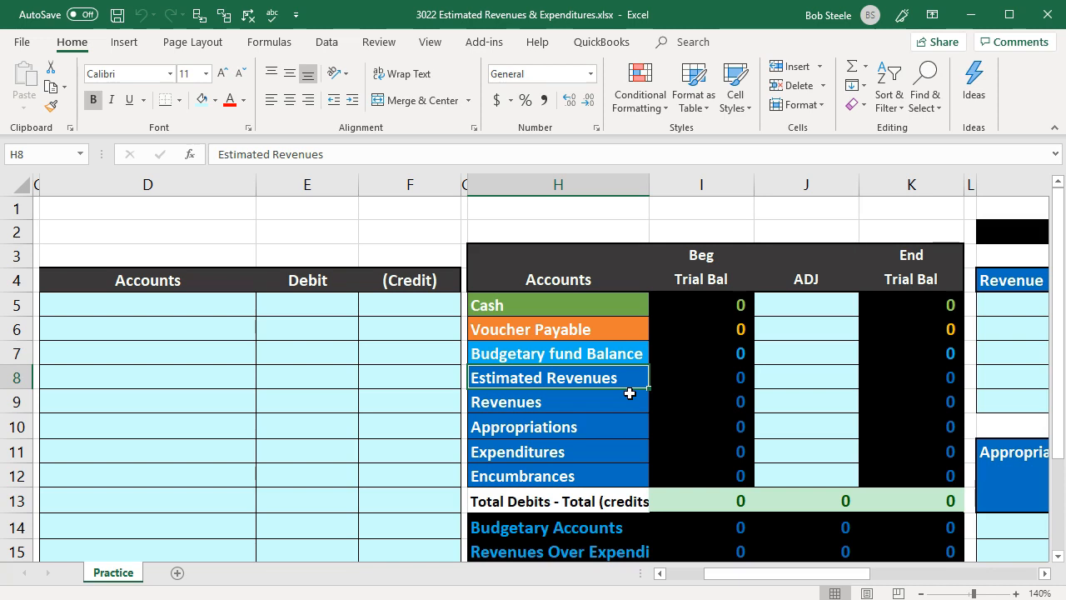
{"action": "key", "text": "Down"}
{"action": "key", "text": "Down"}
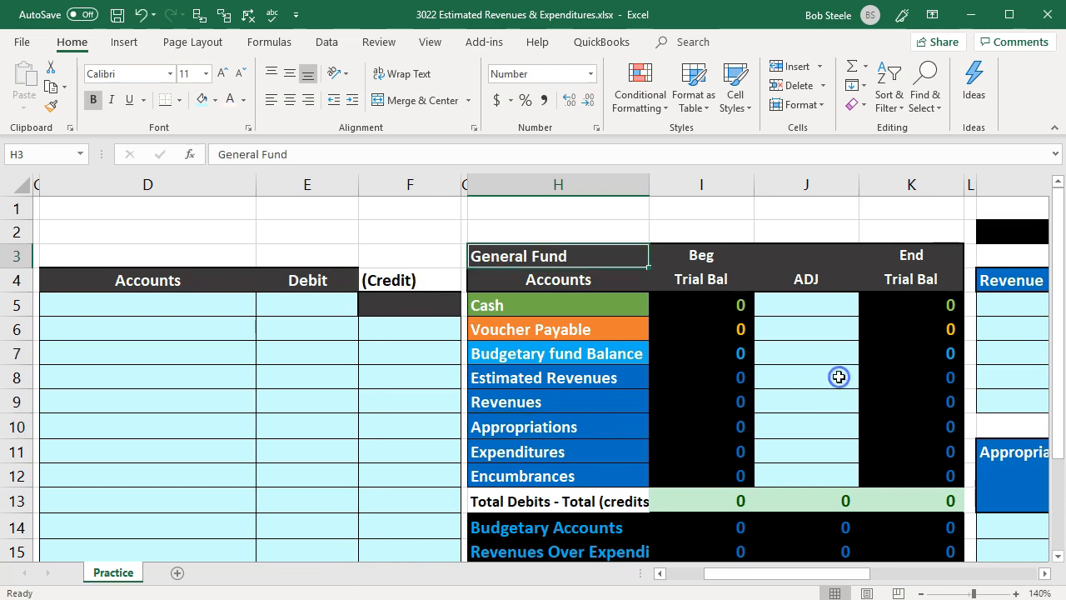
{"action": "key", "text": "Right"}
{"action": "key", "text": "Right"}
{"action": "key", "text": "Right"}
{"action": "key", "text": "Right"}
{"action": "key", "text": "Right"}
{"action": "key", "text": "Right"}
{"action": "key", "text": "Right"}
{"action": "key", "text": "Right"}
{"action": "key", "text": "Right"}
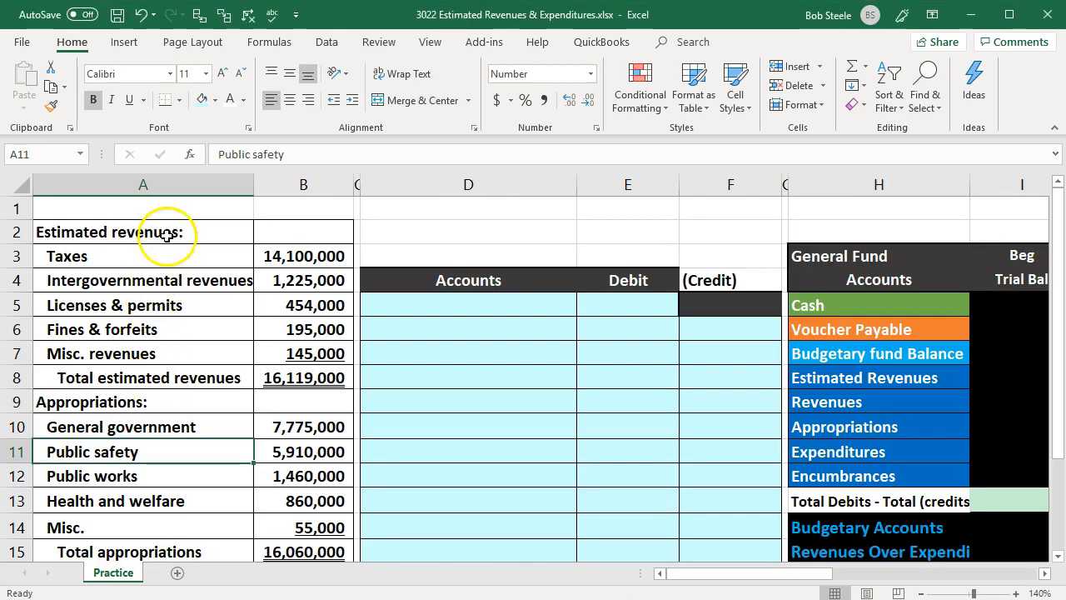
- Read through the budget's estimated revenue lines from Taxes to the total
{"action": "left_click", "coordinate": [173, 224]}
{"action": "key", "text": "Down"}
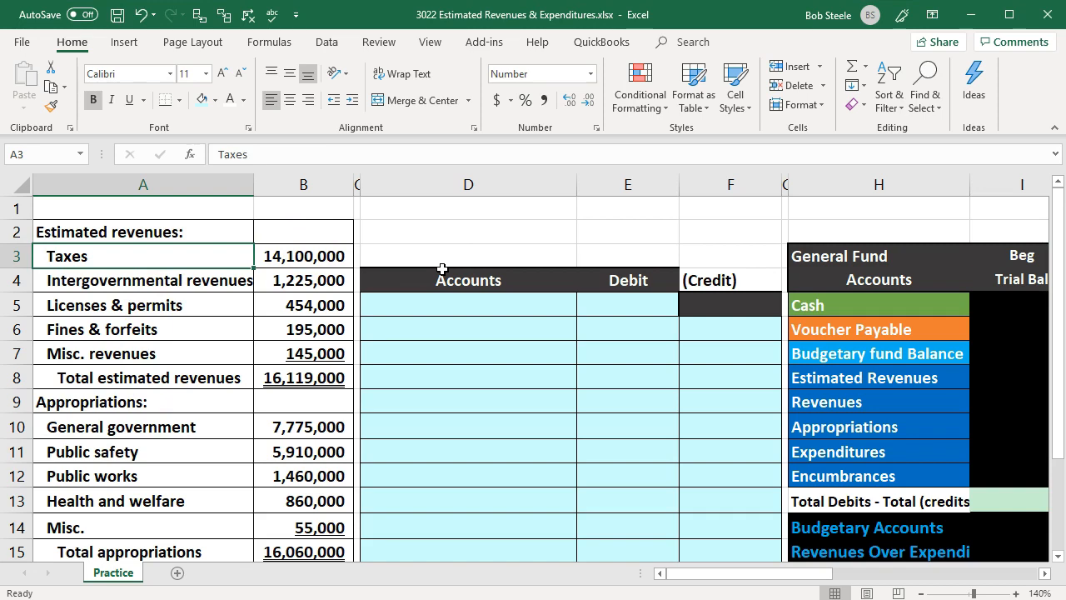
{"action": "key", "text": "Down"}
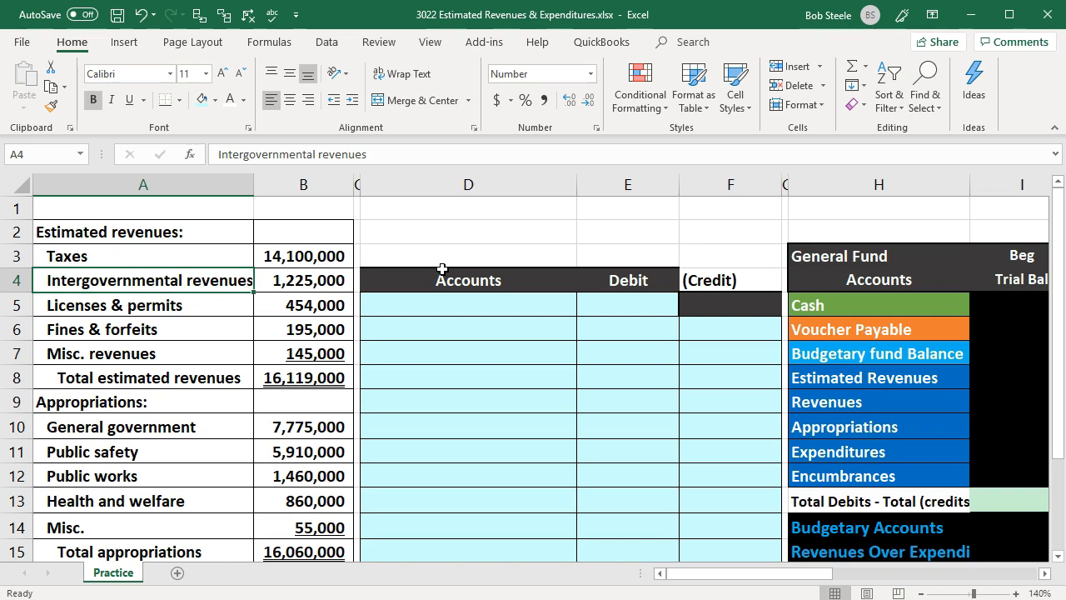
{"action": "key", "text": "Down"}
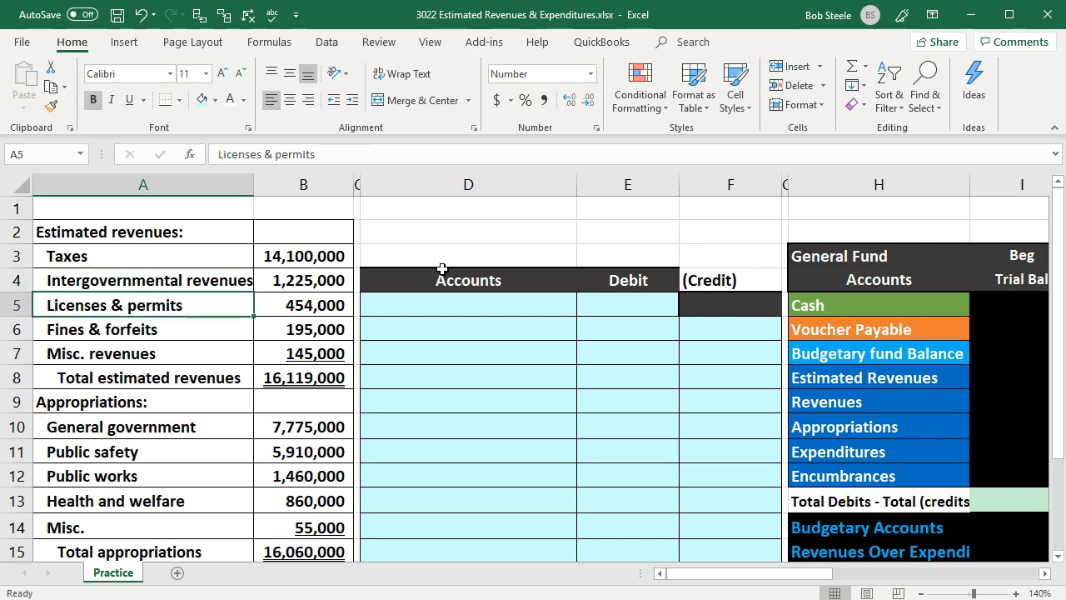
{"action": "key", "text": "Down"}
{"action": "key", "text": "Down"}
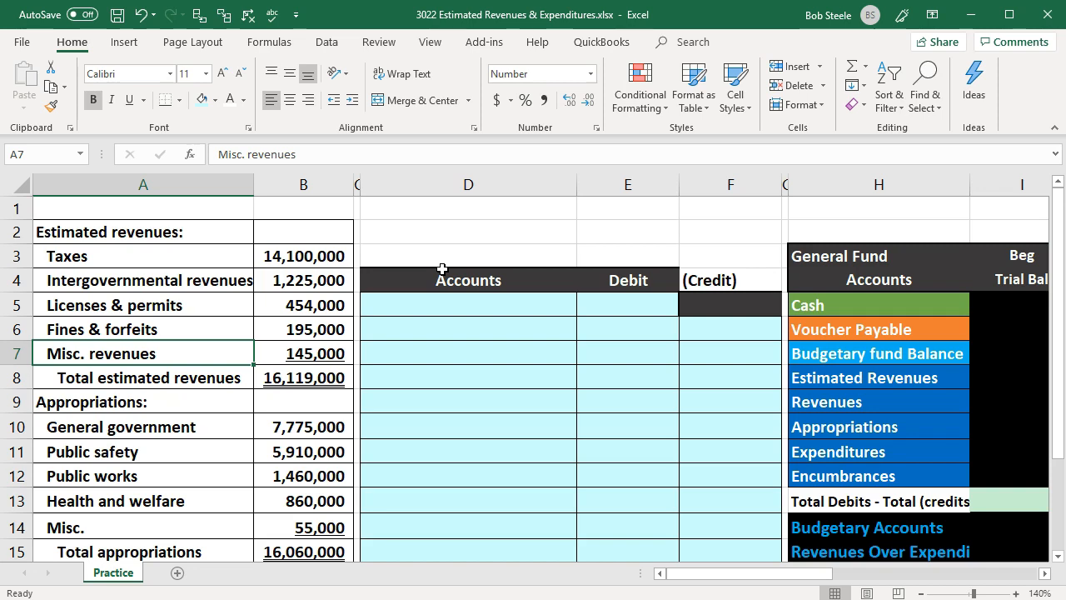
{"action": "key", "text": "Down"}
{"action": "key", "text": "Down"}
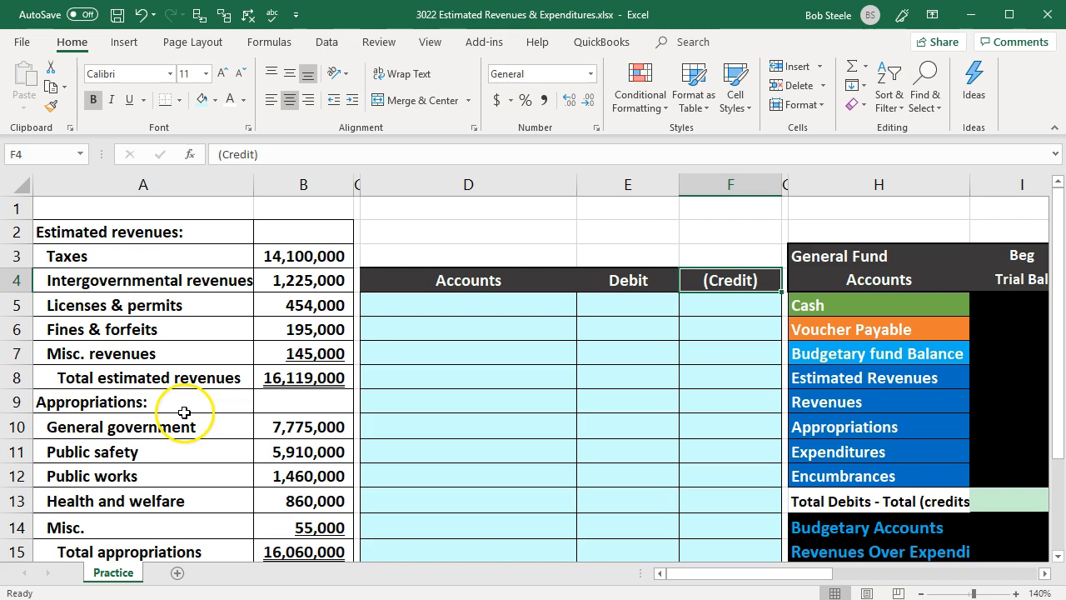
- Read through the budget's appropriation lines from General government to Misc
{"action": "left_click", "coordinate": [184, 411]}
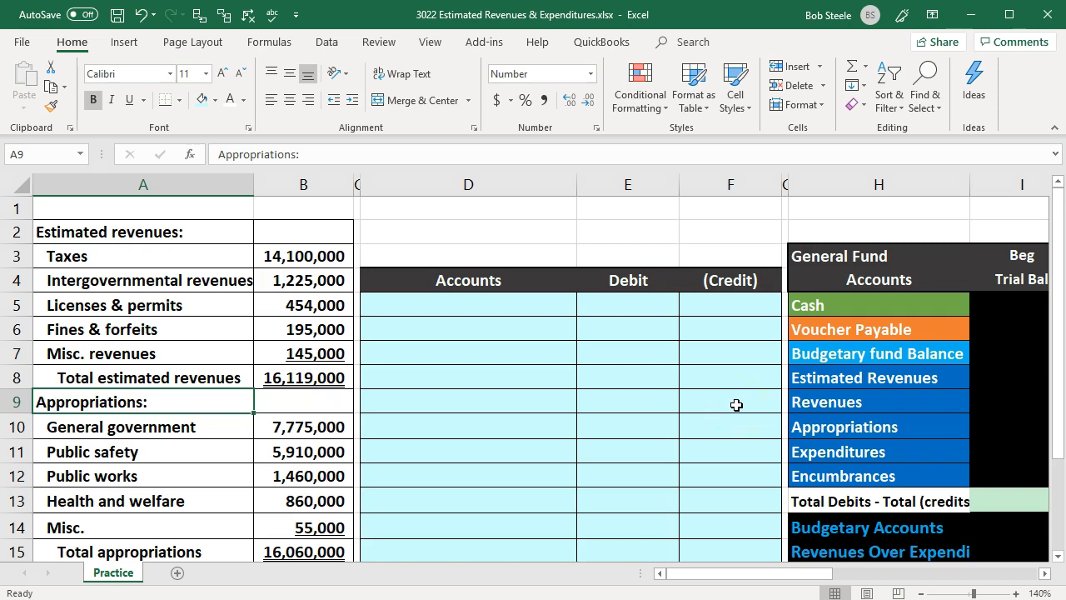
{"action": "key", "text": "Down"}
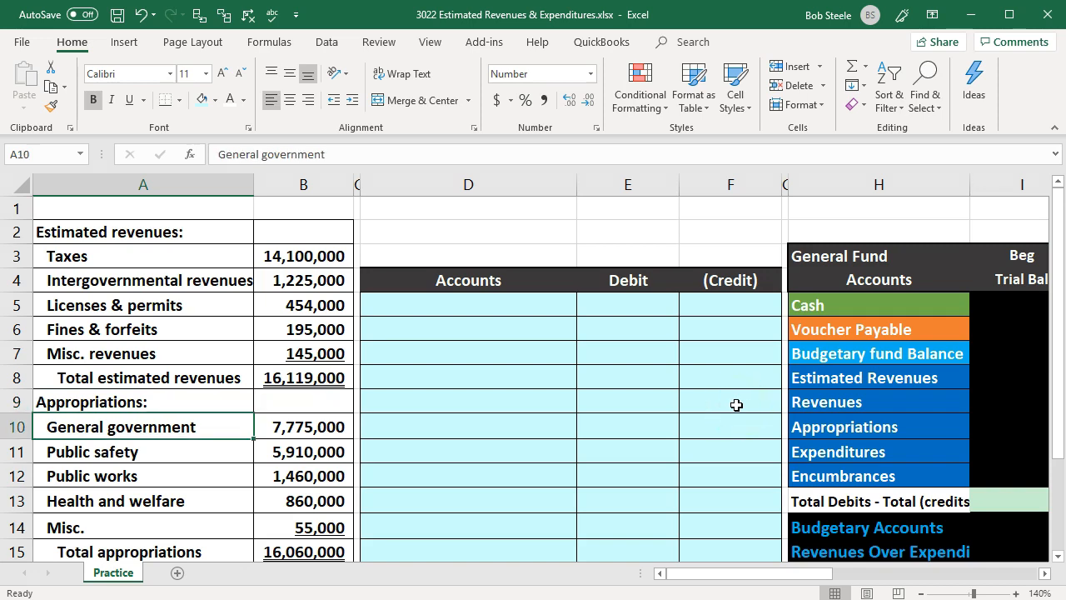
{"action": "key", "text": "Down"}
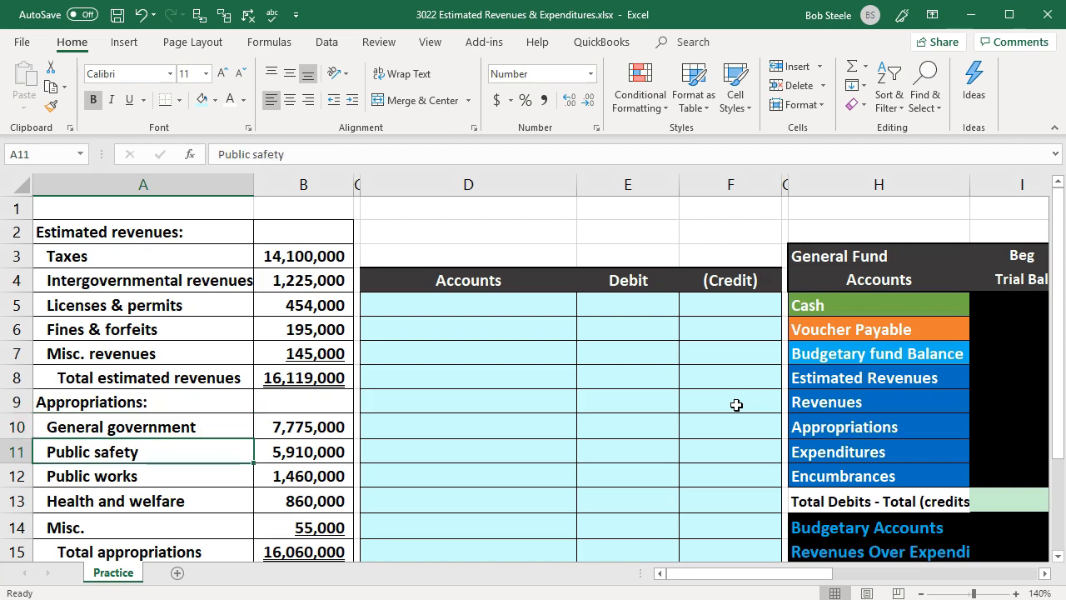
{"action": "key", "text": "Down"}
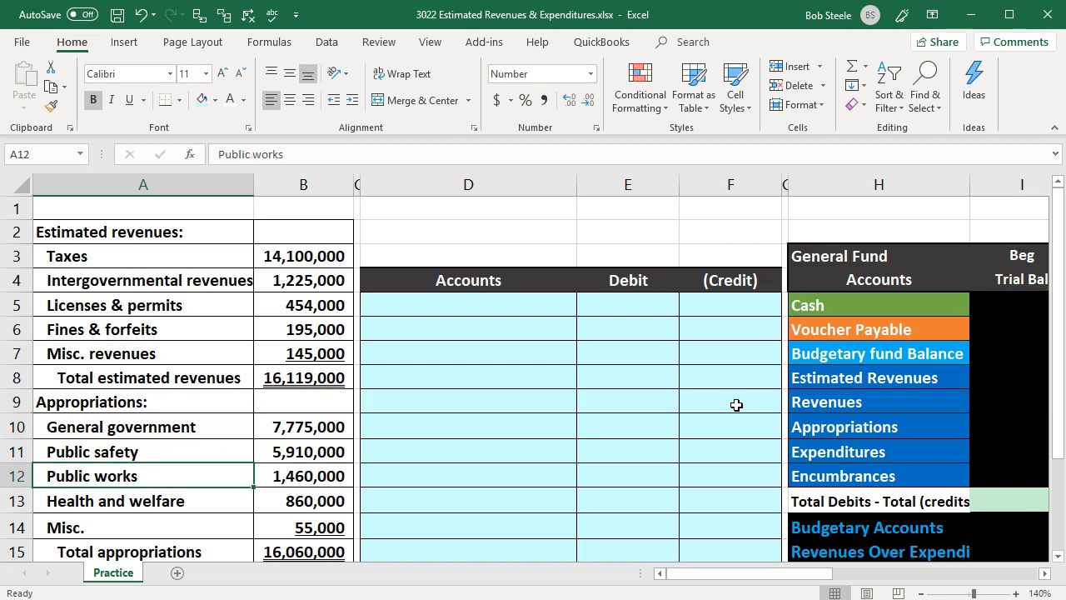
{"action": "key", "text": "Down"}
{"action": "key", "text": "Down"}
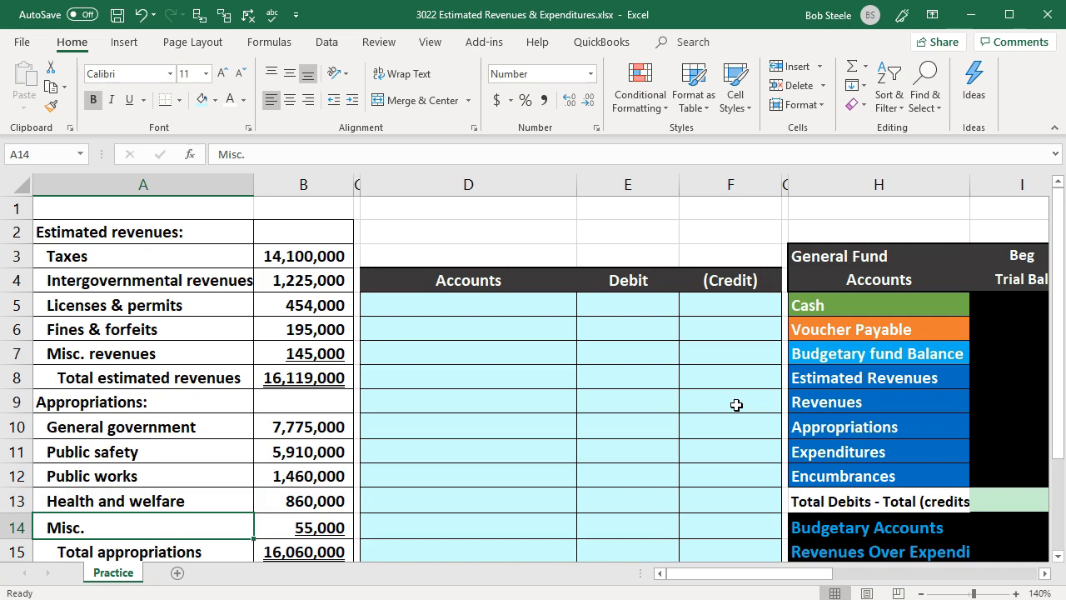
- Look over the blank journal entry area and the General Fund adjustment column
{"action": "key", "text": "Right"}
{"action": "key", "text": "Right"}
{"action": "key", "text": "Right"}
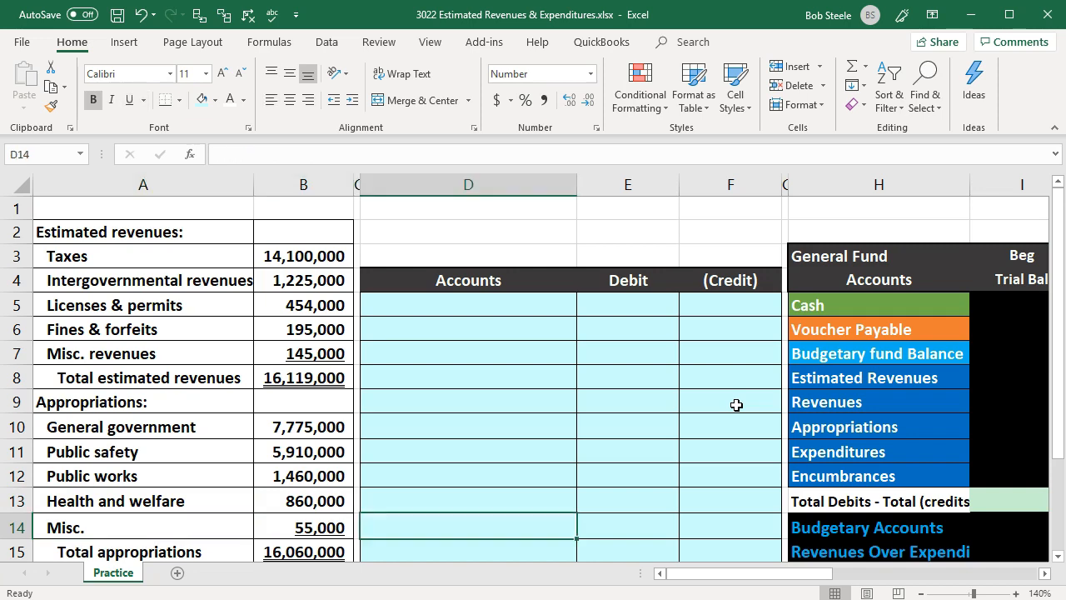
{"action": "key", "text": "Up"}
{"action": "key", "text": "Up"}
{"action": "key", "text": "Up"}
{"action": "key", "text": "Up"}
{"action": "key", "text": "Up"}
{"action": "key", "text": "Up"}
{"action": "key", "text": "Up"}
{"action": "key", "text": "Up"}
{"action": "key", "text": "Up"}
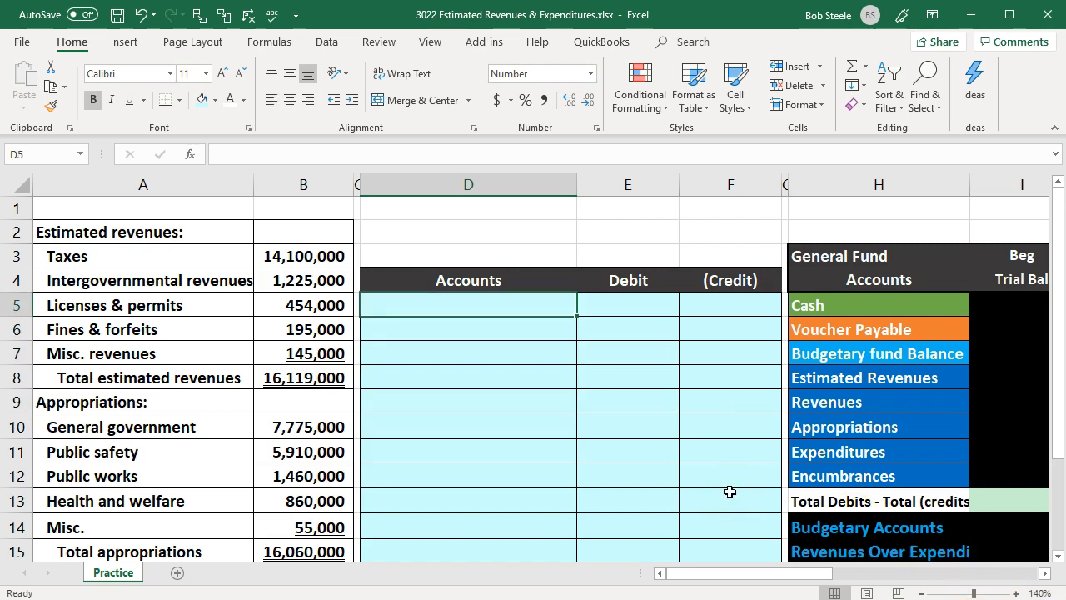
{"action": "key", "text": "Right"}
{"action": "key", "text": "Right"}
{"action": "key", "text": "Right"}
{"action": "key", "text": "Right"}
{"action": "key", "text": "Right"}
{"action": "key", "text": "Right"}
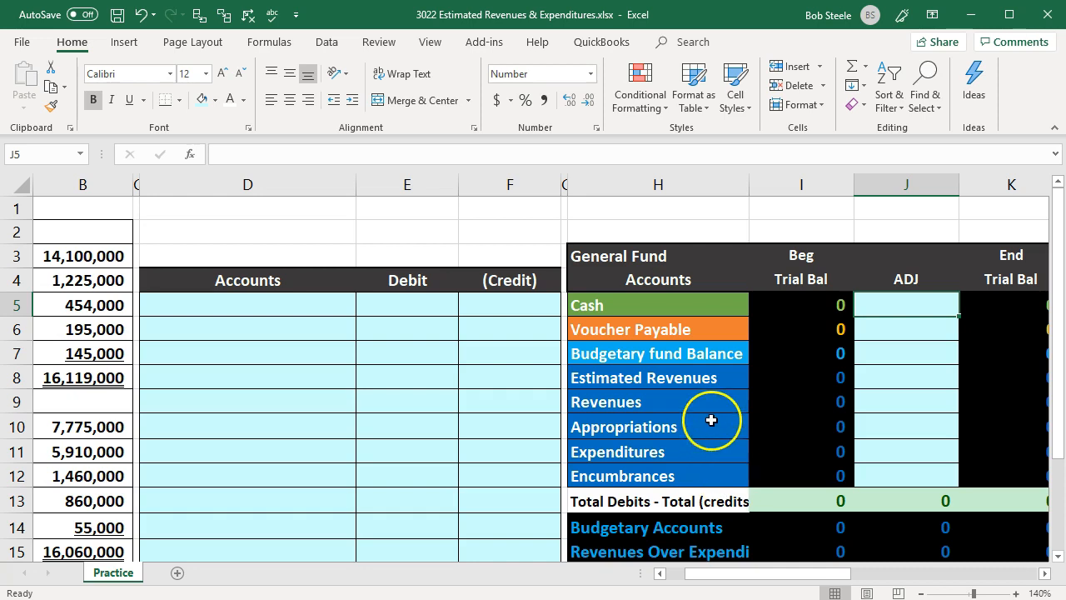
- Enter Estimated Revenues as the first journal account in D5 by referencing the account name in H8
{"action": "left_click", "coordinate": [704, 382]}
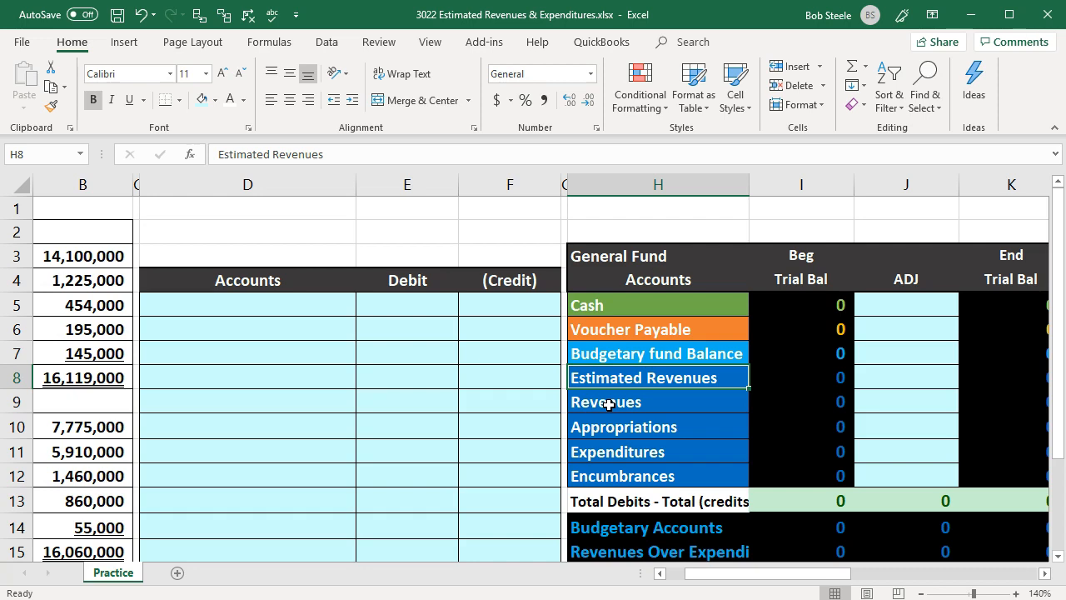
{"action": "key", "text": "Left"}
{"action": "key", "text": "Left"}
{"action": "key", "text": "Left"}
{"action": "key", "text": "Left"}
{"action": "key", "text": "Up"}
{"action": "key", "text": "Up"}
{"action": "key", "text": "Up"}
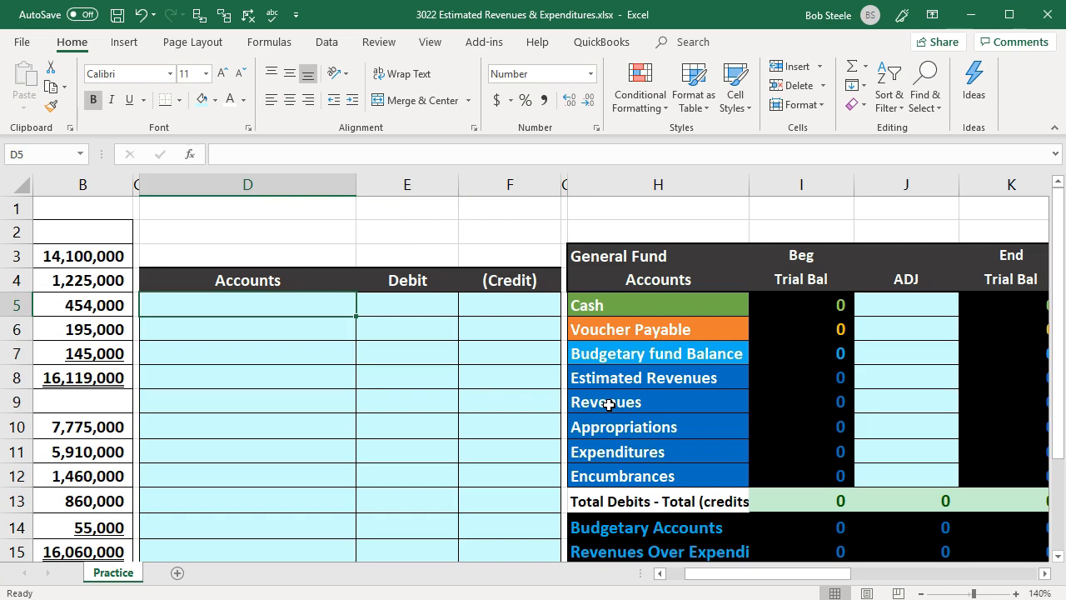
{"action": "type", "text": "="}
{"action": "key", "text": "Down"}
{"action": "key", "text": "Down"}
{"action": "key", "text": "Down"}
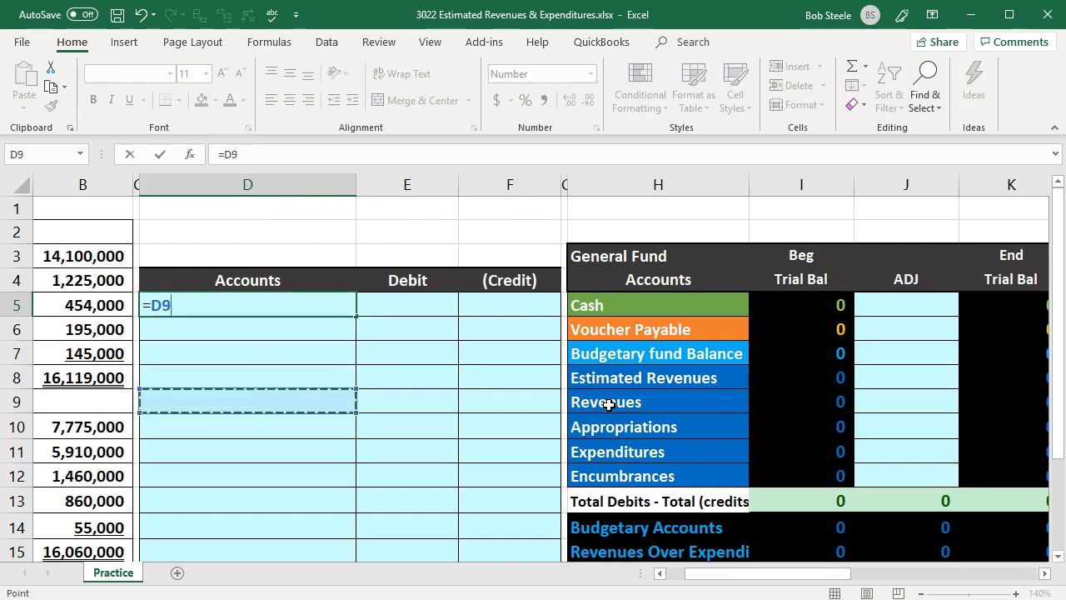
{"action": "key", "text": "Down"}
{"action": "key", "text": "Right"}
{"action": "key", "text": "Right"}
{"action": "key", "text": "Right"}
{"action": "key", "text": "Up"}
- Debit Estimated Revenues in E5 with a reference to the total estimated revenues (=B8)
{"action": "key", "text": "Right"}
{"action": "key", "text": "Return"}
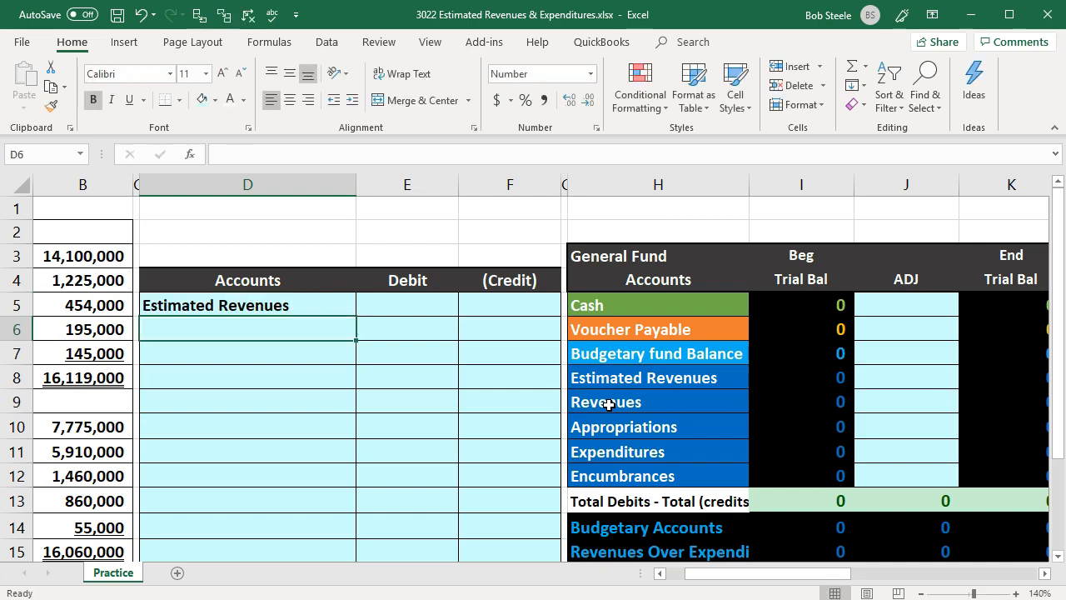
{"action": "key", "text": "Up"}
{"action": "key", "text": "Right"}
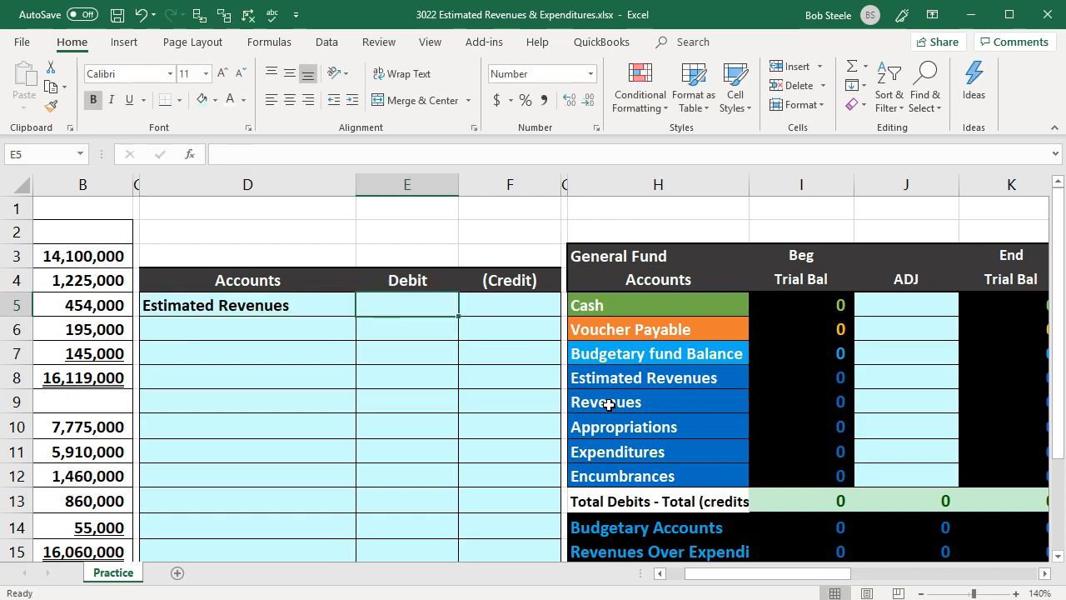
{"action": "type", "text": "="}
{"action": "key", "text": "Left"}
{"action": "key", "text": "Left"}
{"action": "key", "text": "Left"}
{"action": "key", "text": "Down"}
{"action": "key", "text": "Down"}
{"action": "key", "text": "Down"}
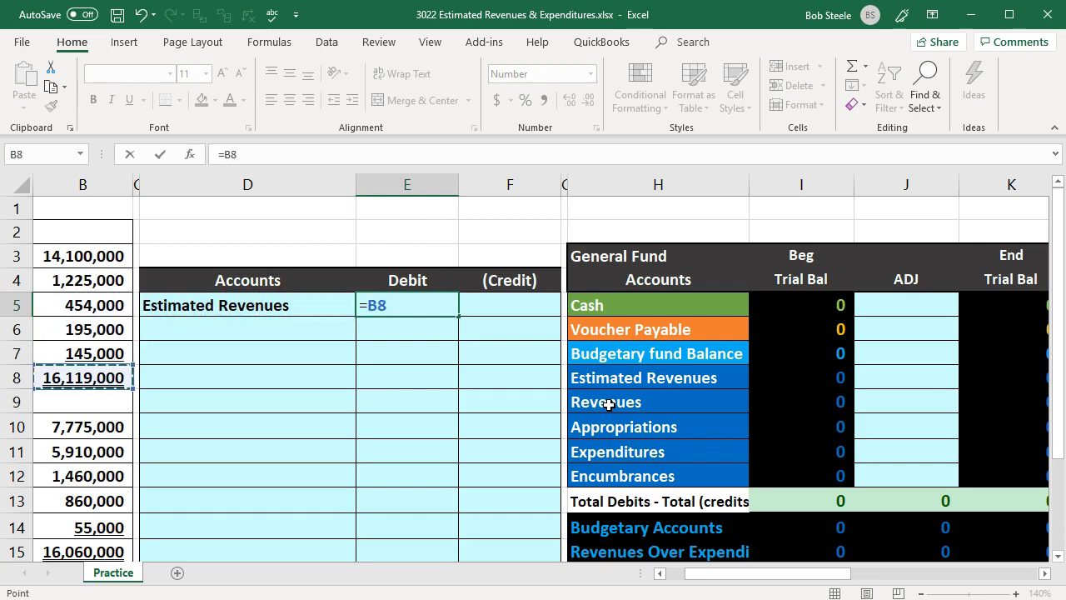
{"action": "key", "text": "Return"}
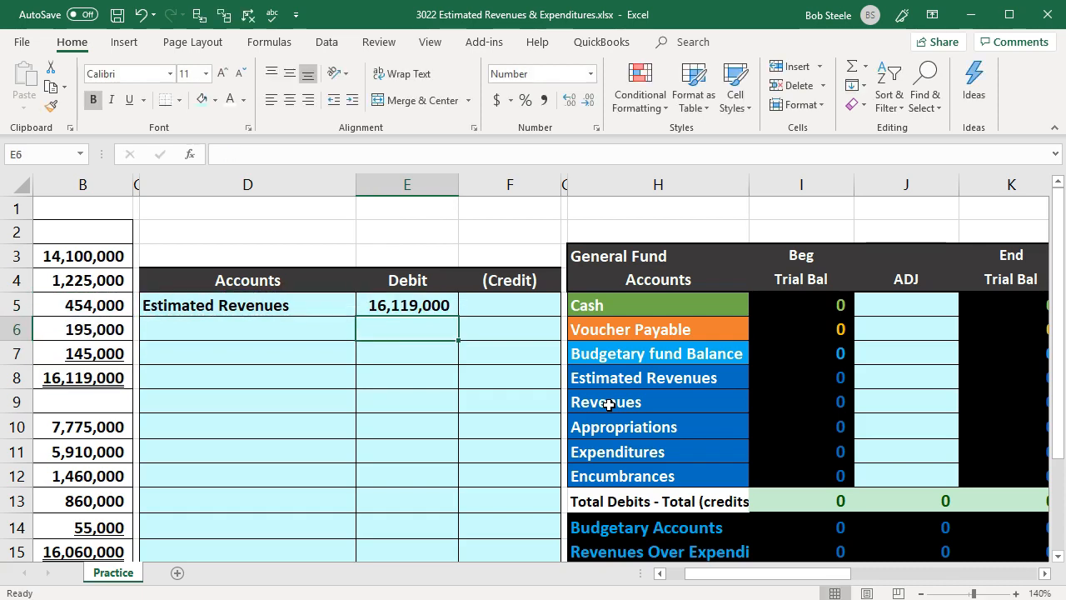
{"action": "key", "text": "Right"}
{"action": "key", "text": "Right"}
{"action": "key", "text": "Right"}
{"action": "key", "text": "Right"}
{"action": "key", "text": "Right"}
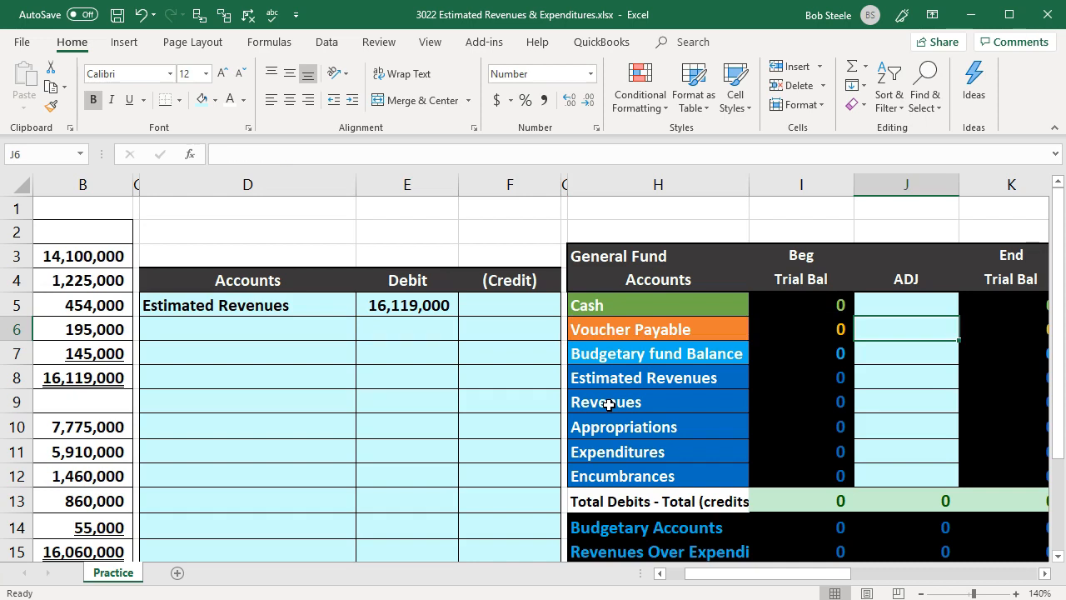
{"action": "key", "text": "Left"}
{"action": "key", "text": "Left"}
{"action": "key", "text": "Left"}
{"action": "key", "text": "Left"}
{"action": "key", "text": "Left"}
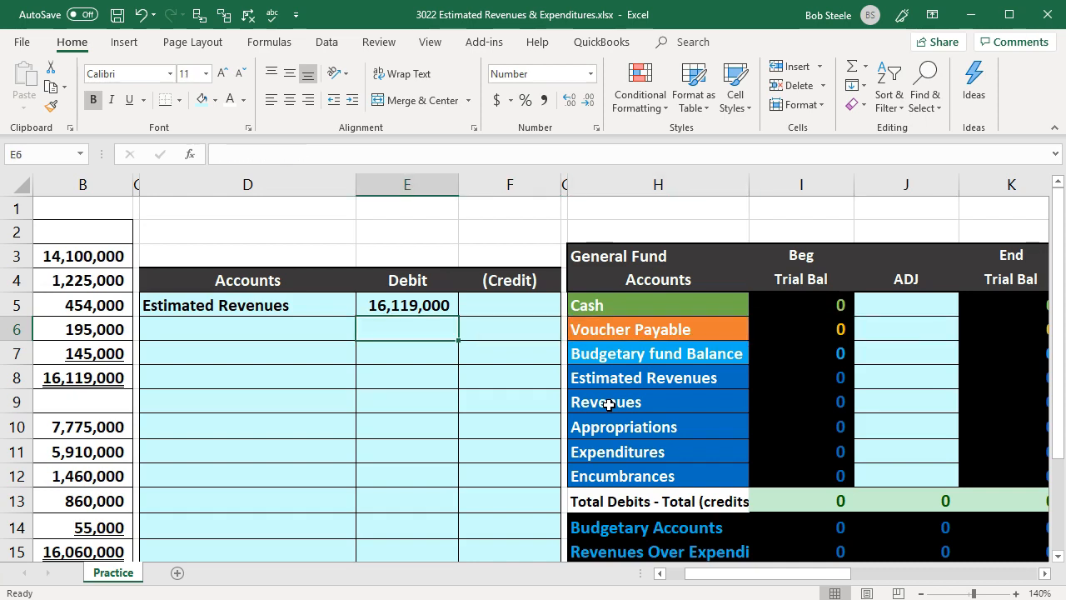
- Enter Appropriations as the second journal account in D6 by referencing its name in the General Fund account list
{"action": "key", "text": "Left"}
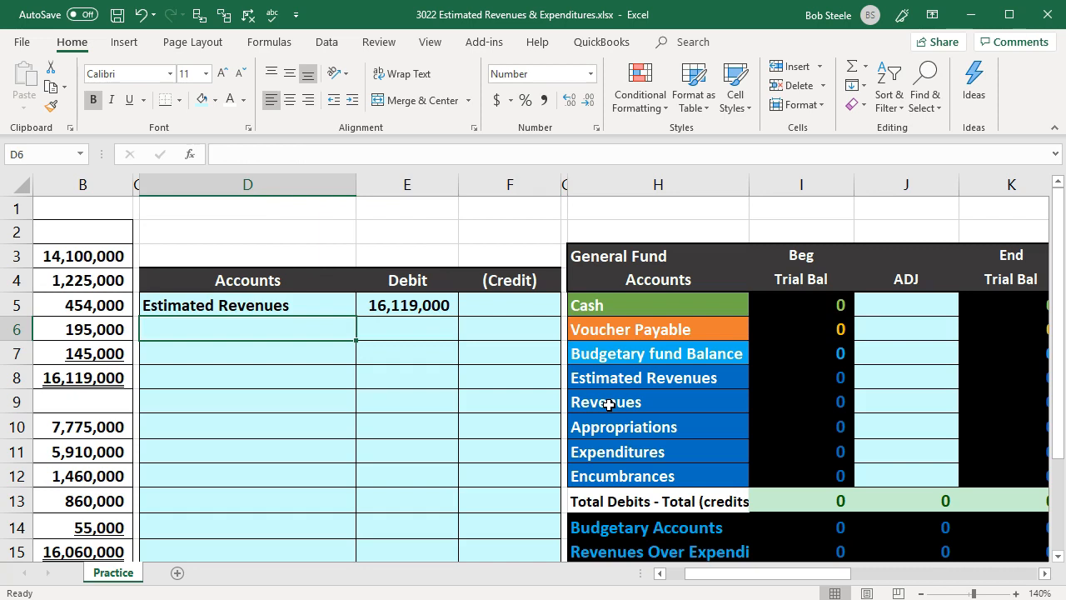
{"action": "type", "text": "="}
{"action": "key", "text": "Down"}
{"action": "key", "text": "Down"}
{"action": "key", "text": "Down"}
{"action": "key", "text": "Down"}
{"action": "key", "text": "Down"}
{"action": "key", "text": "Right"}
{"action": "key", "text": "Right"}
{"action": "key", "text": "Right"}
{"action": "key", "text": "Right"}
{"action": "key", "text": "Up"}
{"action": "key", "text": "Return"}
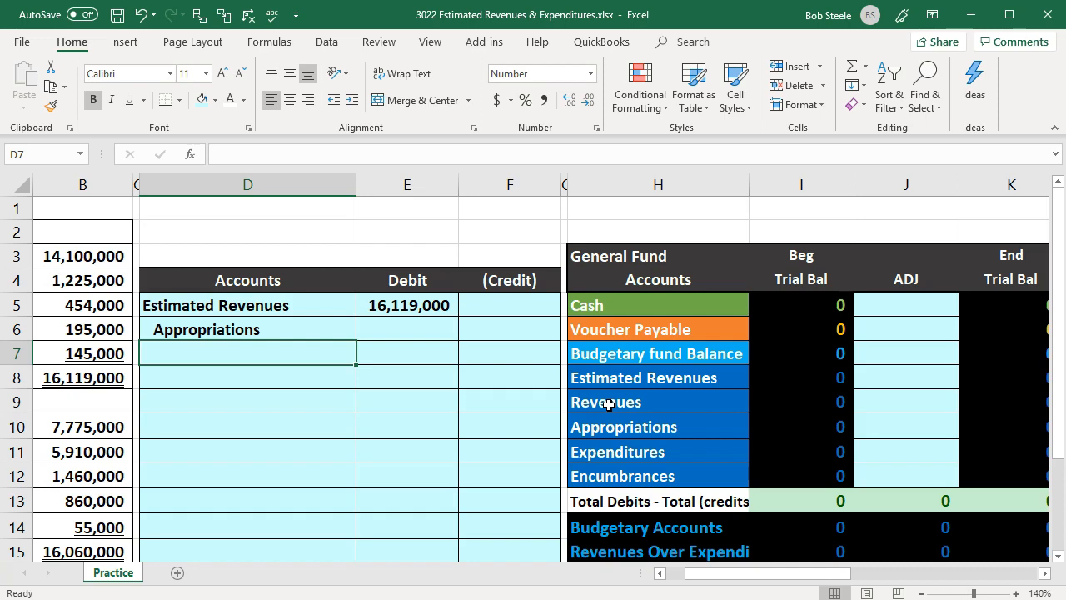
- Credit Appropriations in F6 with a negative reference to the total appropriations (-B15)
{"action": "key", "text": "Right"}
{"action": "key", "text": "Right"}
{"action": "key", "text": "Up"}
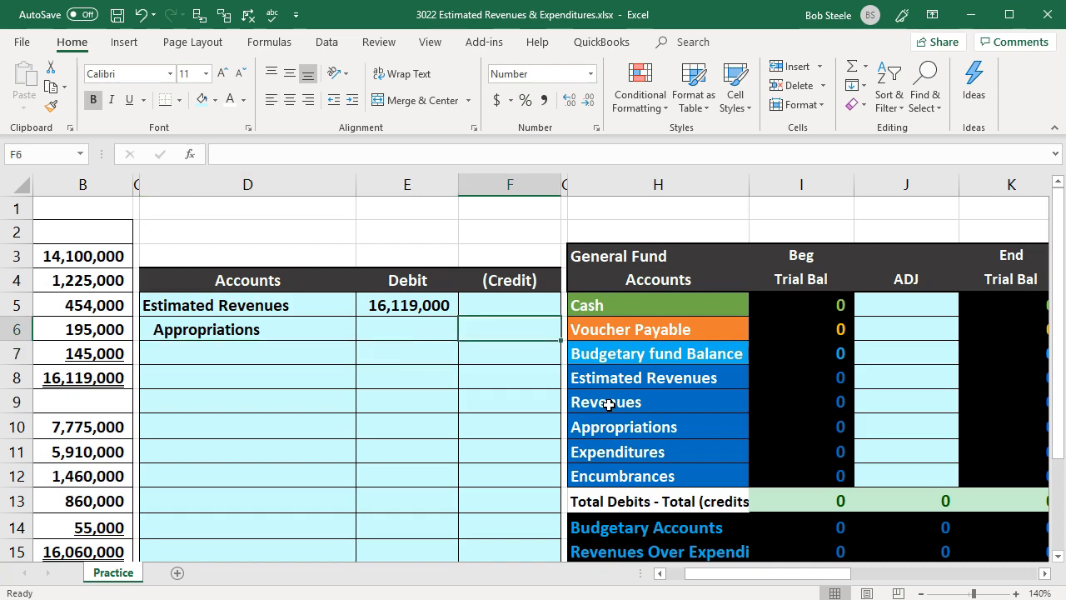
{"action": "type", "text": "-"}
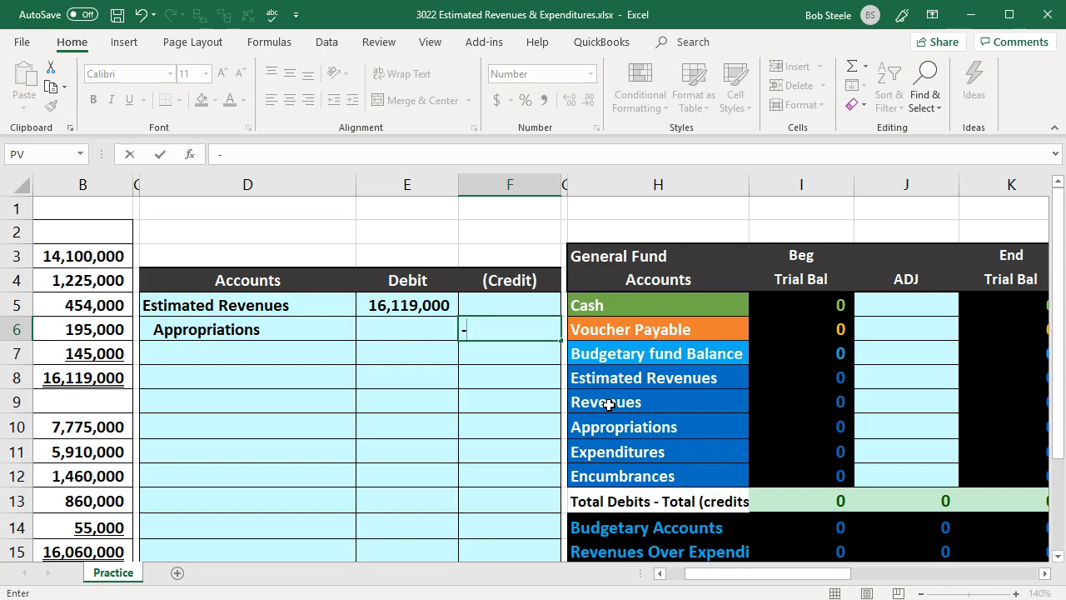
{"action": "key", "text": "Left"}
{"action": "key", "text": "Left"}
{"action": "key", "text": "Left"}
{"action": "key", "text": "Left"}
{"action": "key", "text": "Left"}
{"action": "key", "text": "Down"}
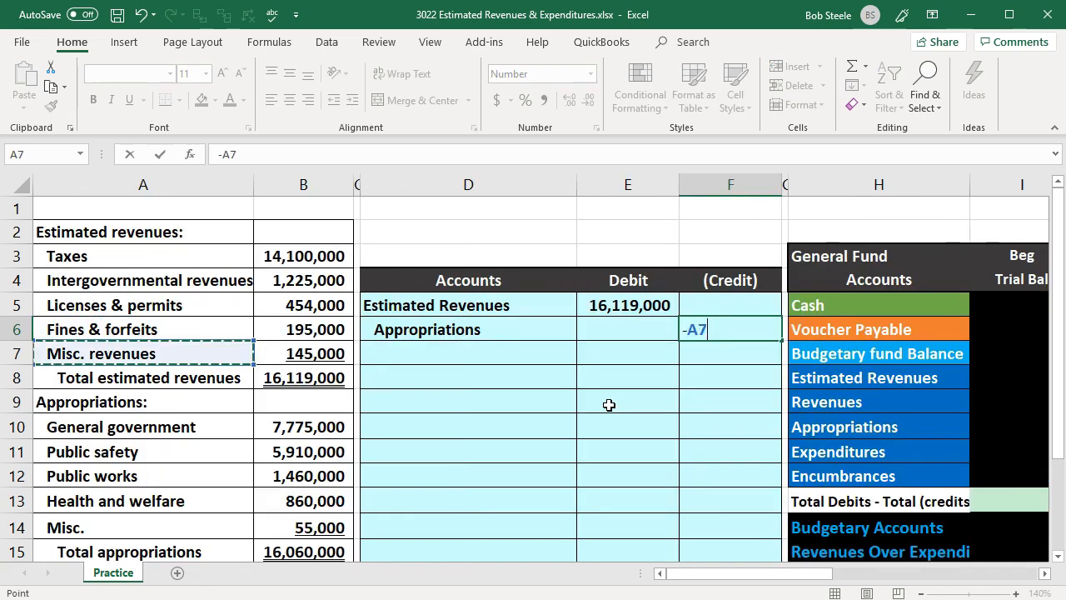
{"action": "key", "text": "Down"}
{"action": "key", "text": "Down"}
{"action": "key", "text": "Down"}
{"action": "key", "text": "Down"}
{"action": "key", "text": "Down"}
{"action": "key", "text": "Down"}
{"action": "key", "text": "Down"}
{"action": "key", "text": "Down"}
{"action": "key", "text": "Down"}
{"action": "key", "text": "Right"}
{"action": "key", "text": "Up"}
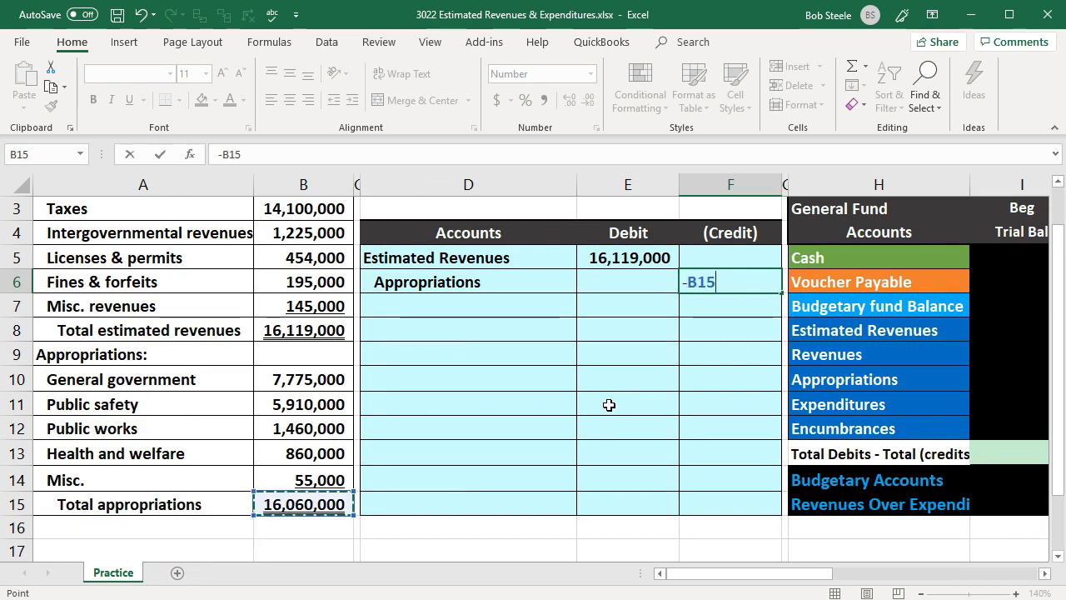
{"action": "key", "text": "Return"}
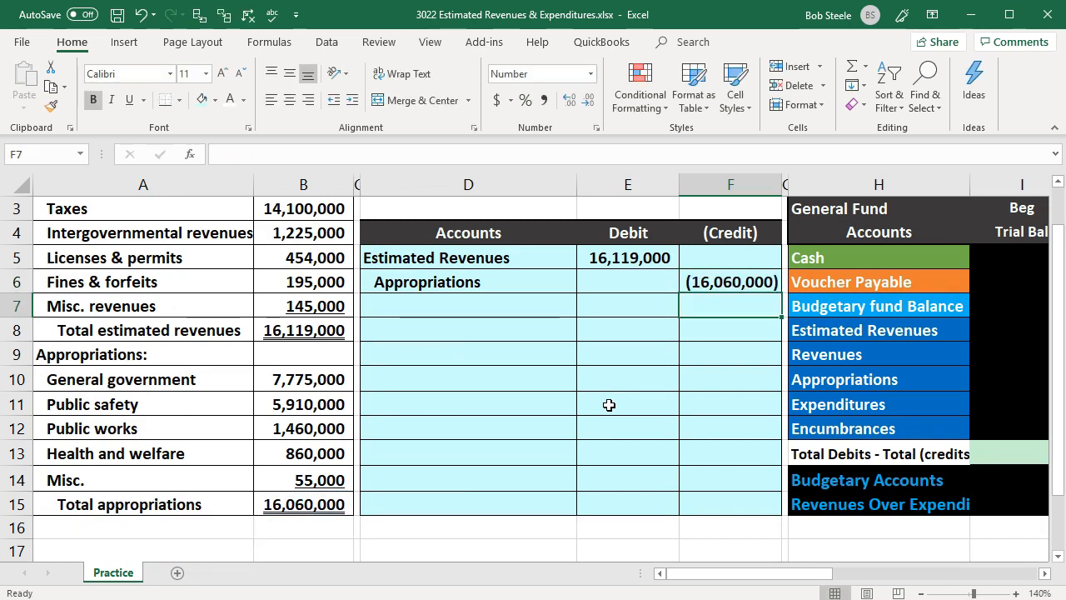
{"action": "left_click", "coordinate": [727, 281]}
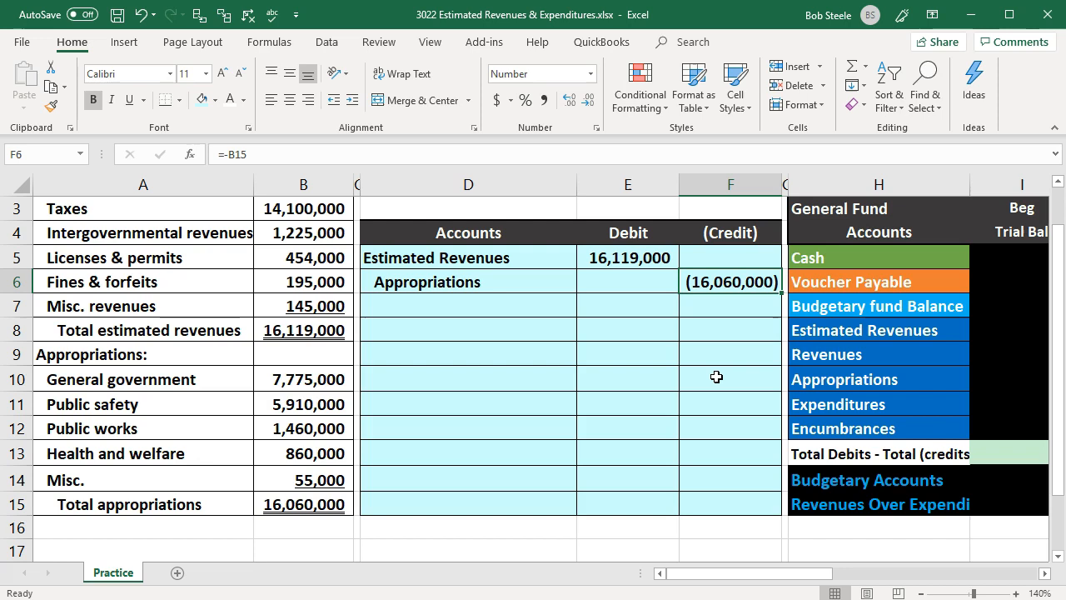
- Enter the balancing credit in F7 as the negative sum of E5:F6, and check that the journal entry nets out
{"action": "key", "text": "Down"}
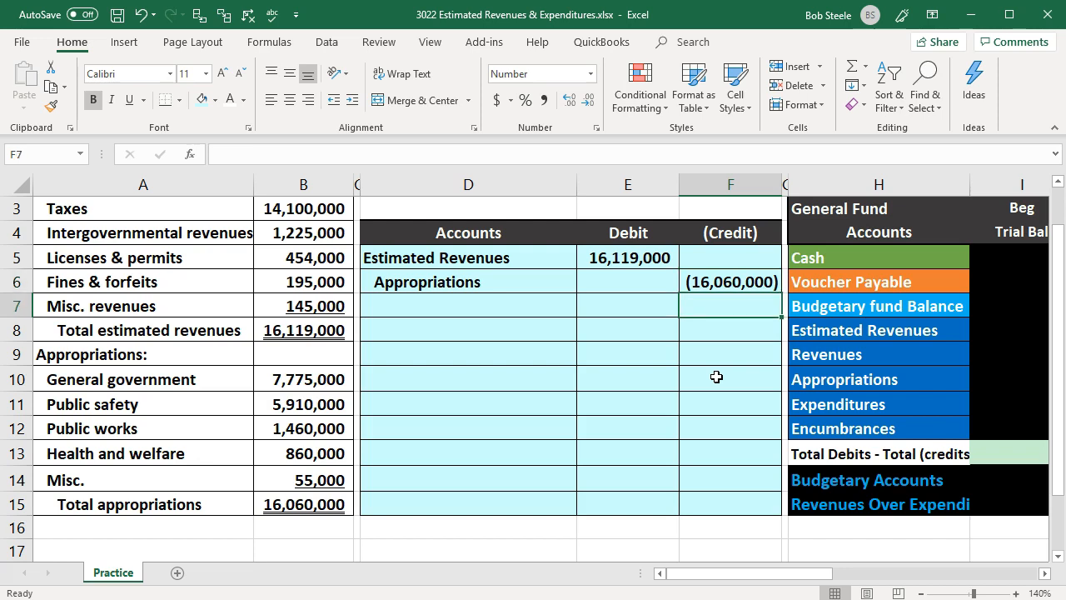
{"action": "left_click_drag", "start_coordinate": [642, 261], "coordinate": [681, 275]}
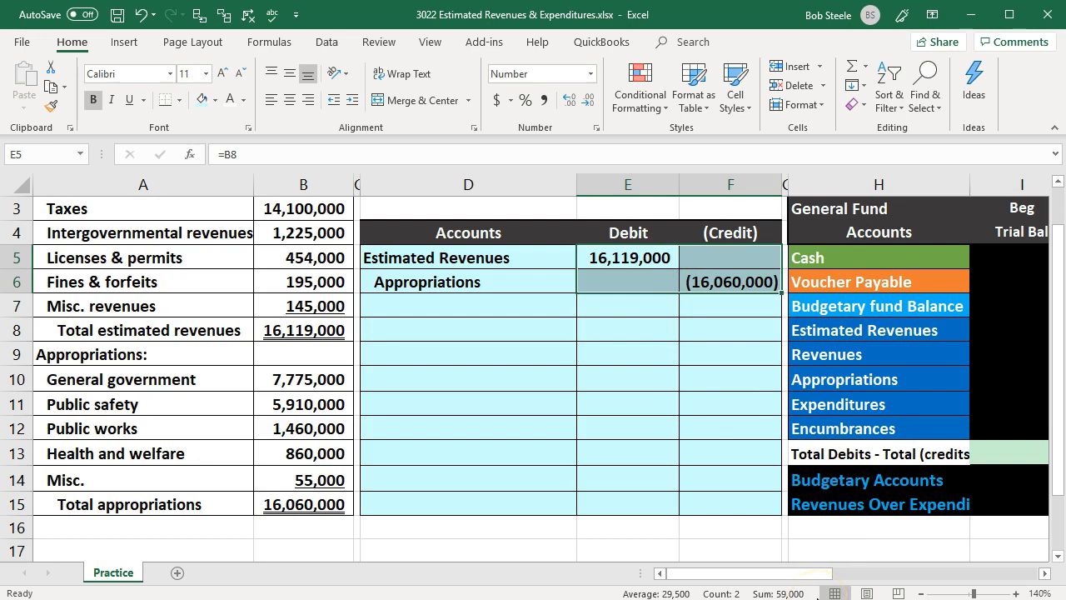
{"action": "left_click", "coordinate": [721, 309]}
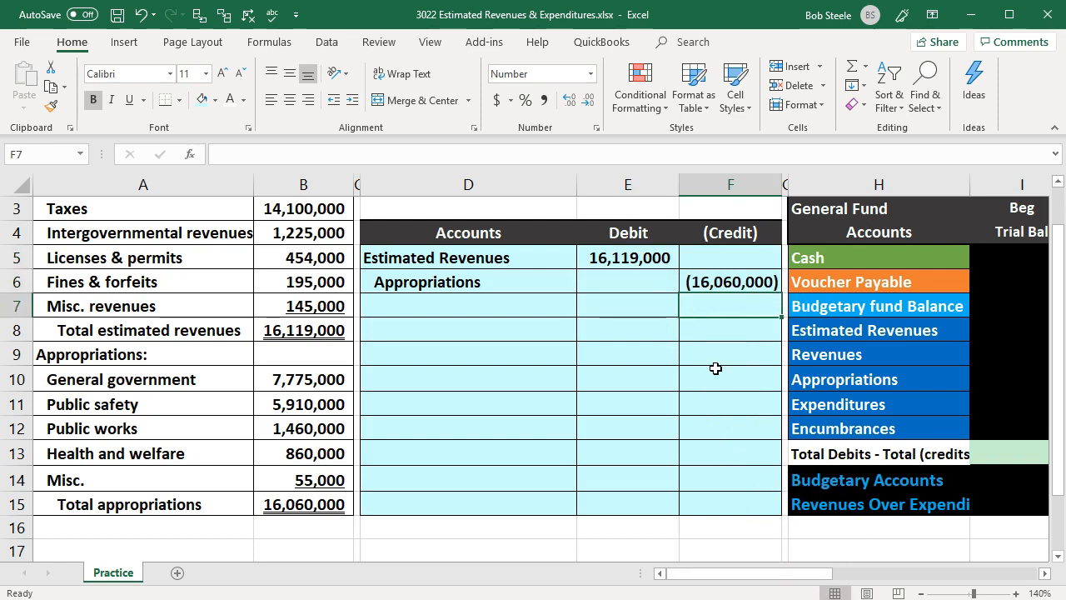
{"action": "type", "text": "-sum"}
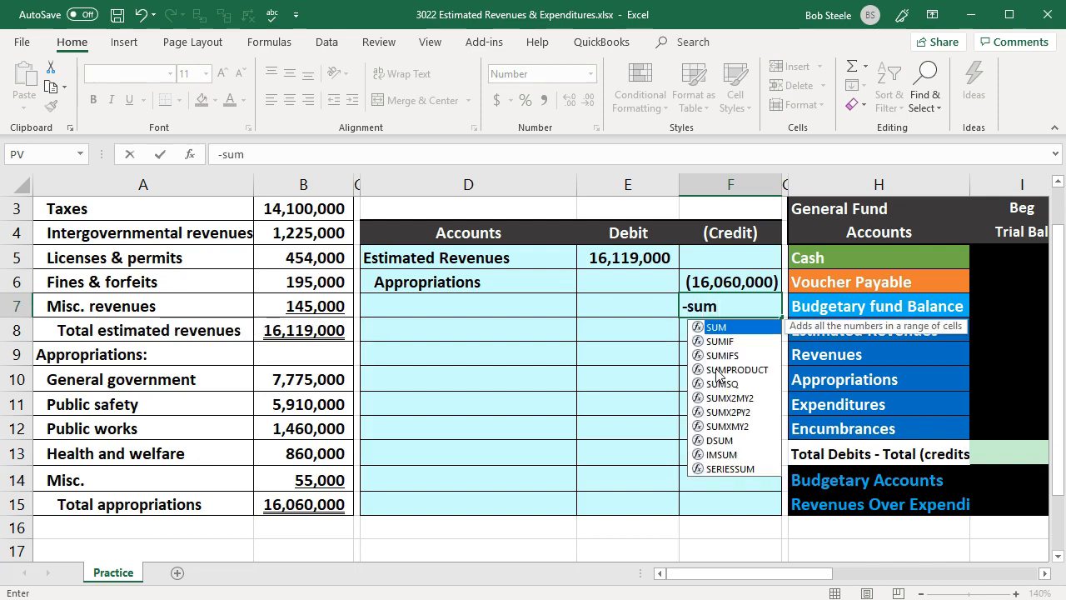
{"action": "type", "text": "("}
{"action": "key", "text": "Up"}
{"action": "key", "text": "shift+Left"}
{"action": "key", "text": "shift+Up"}
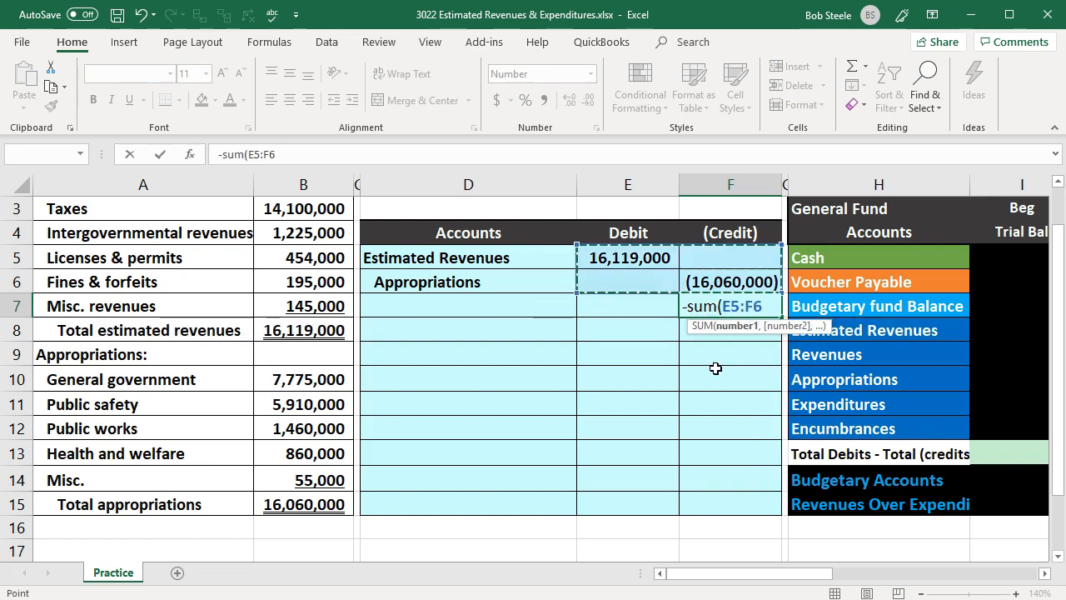
{"action": "key", "text": "Return"}
{"action": "left_click_drag", "start_coordinate": [692, 278], "coordinate": [697, 298]}
{"action": "left_click", "coordinate": [651, 254]}
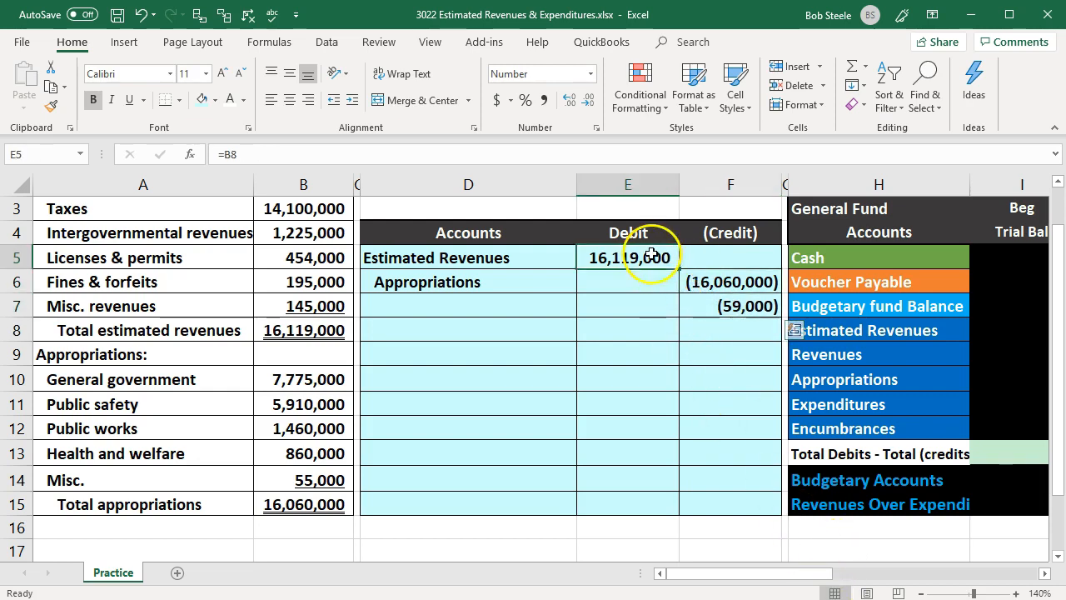
{"action": "left_click_drag", "start_coordinate": [652, 254], "coordinate": [691, 300]}
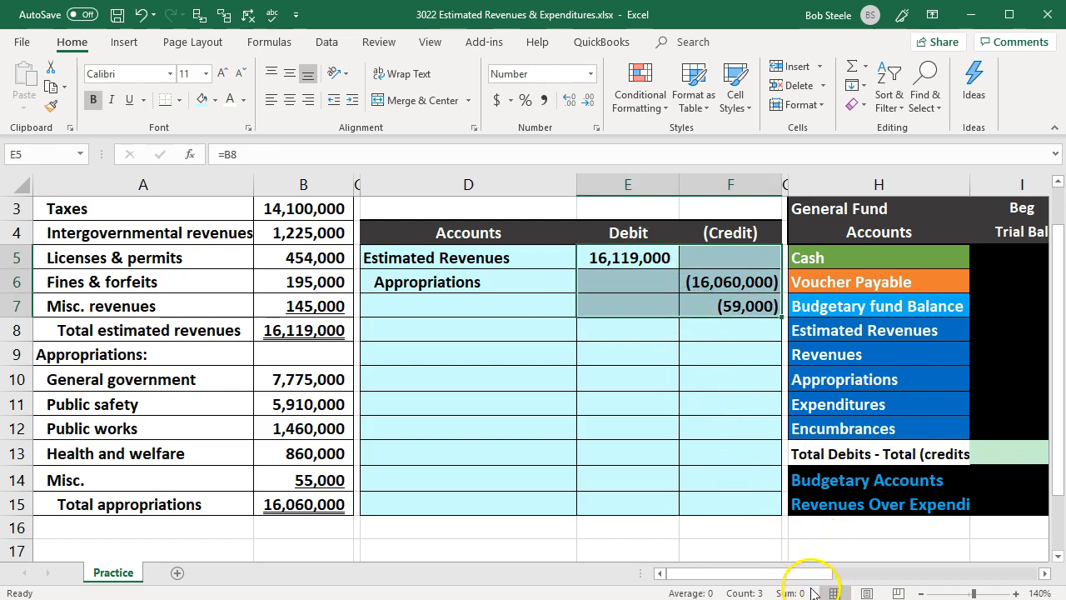
- Enter Budgetary fund Balance as the third journal account in D7 by referencing its name in H7
{"action": "left_click", "coordinate": [475, 310]}
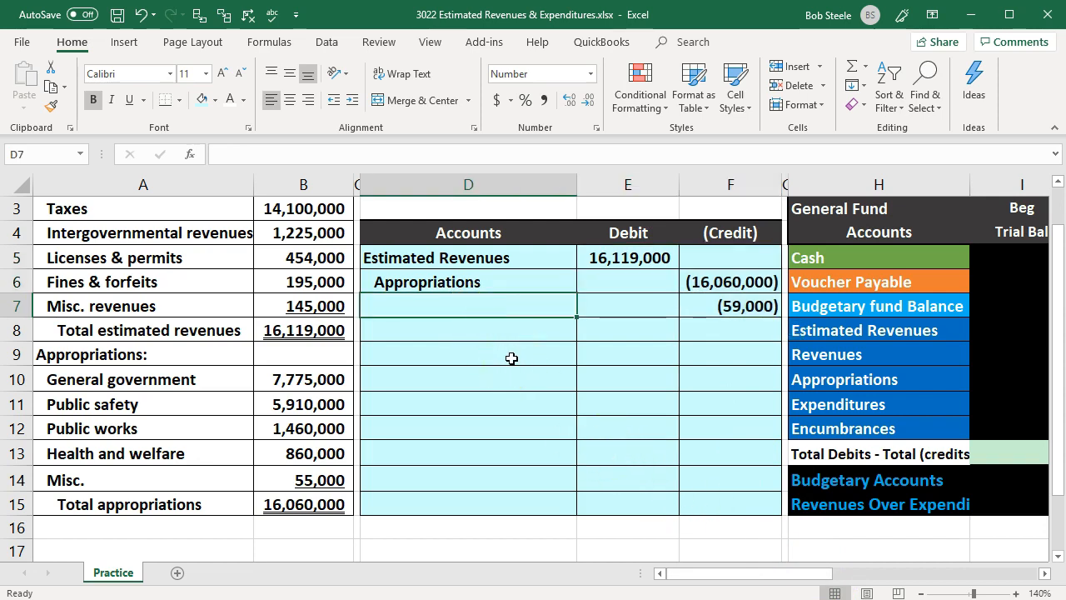
{"action": "type", "text": "="}
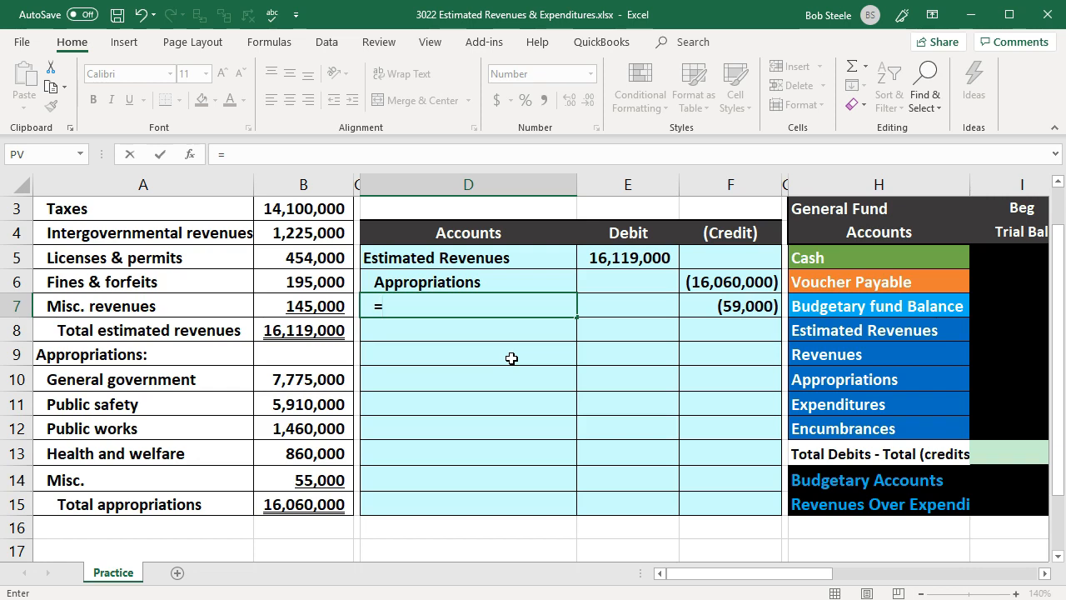
{"action": "key", "text": "Right"}
{"action": "key", "text": "Right"}
{"action": "key", "text": "Right"}
{"action": "key", "text": "Right"}
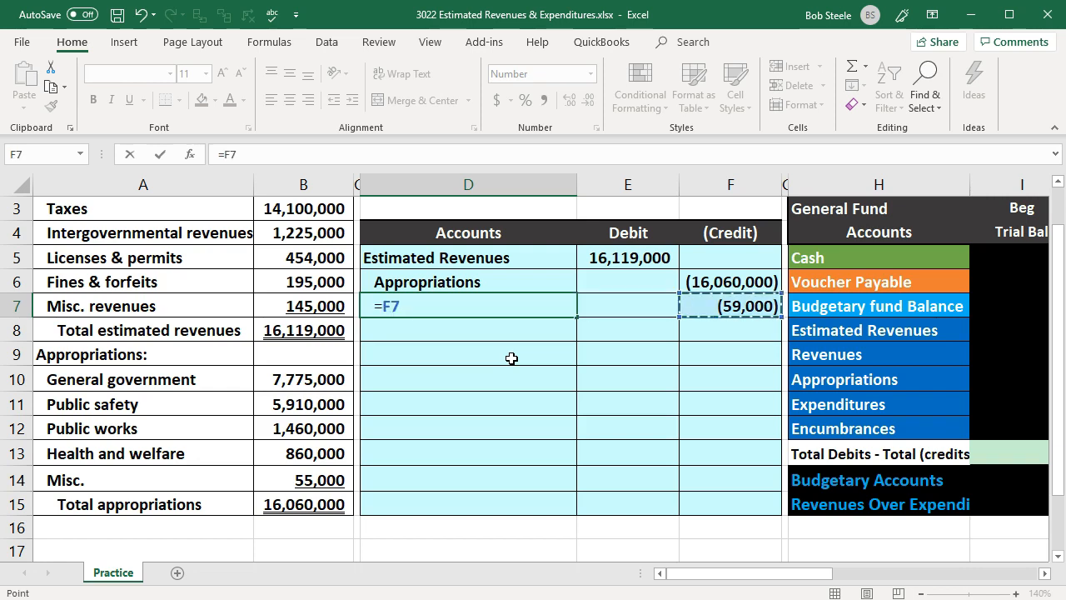
{"action": "key", "text": "Return"}
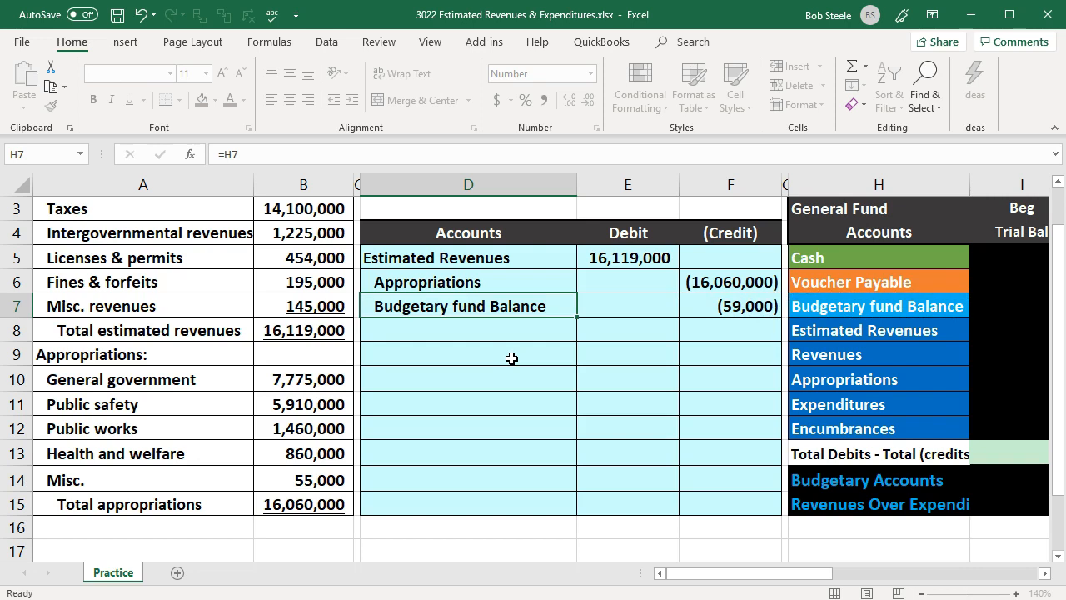
- Look over the General Fund account list and its trial balance columns, from Cash down to Appropriations
{"action": "key", "text": "Right"}
{"action": "key", "text": "Right"}
{"action": "key", "text": "Right"}
{"action": "key", "text": "Right"}
{"action": "key", "text": "Right"}
{"action": "key", "text": "Right"}
{"action": "key", "text": "Right"}
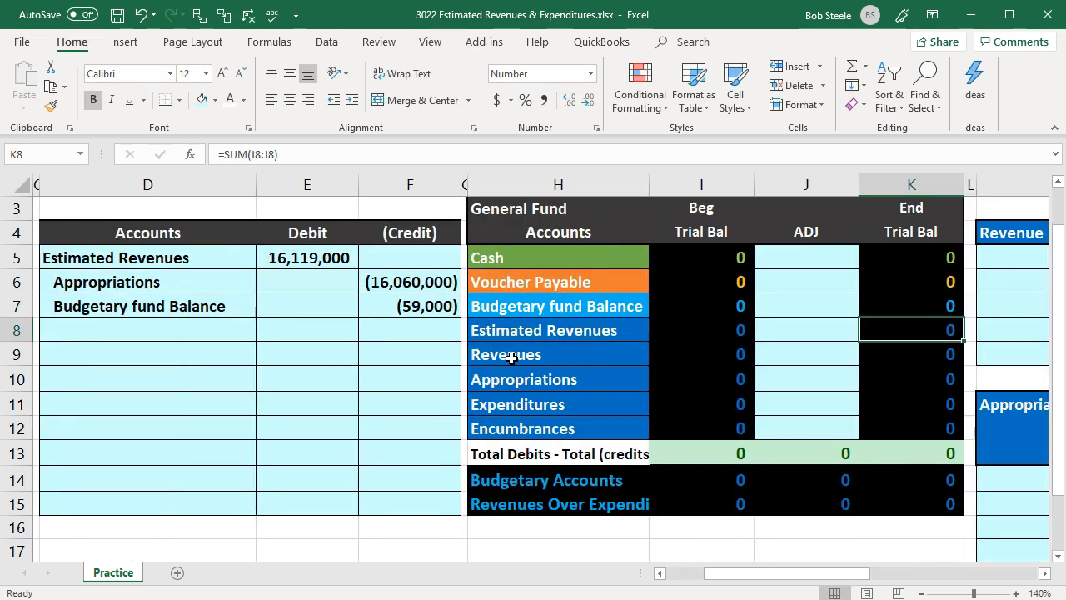
{"action": "key", "text": "Left"}
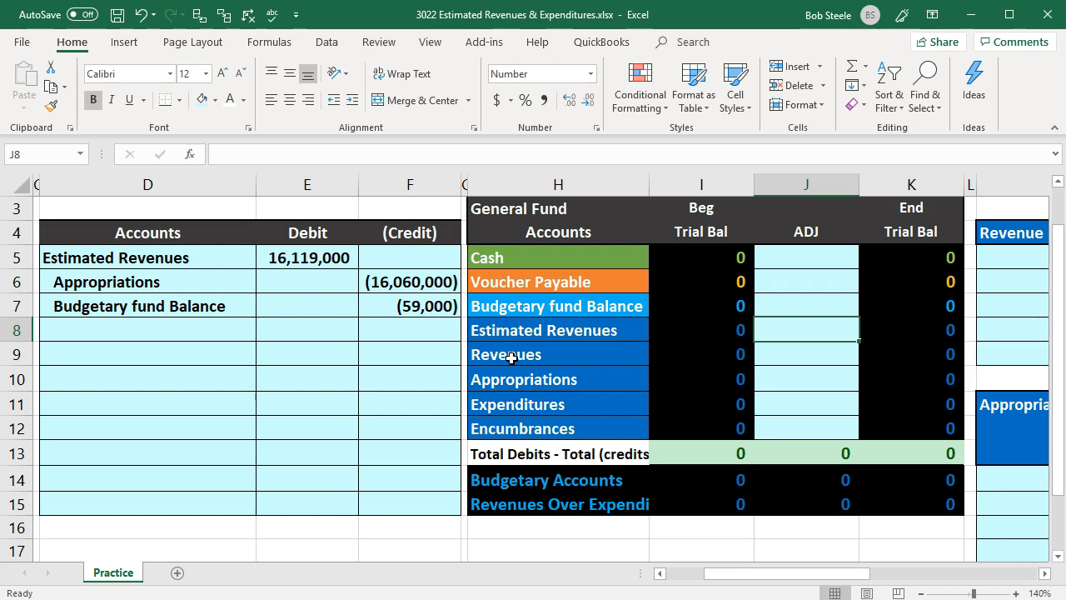
{"action": "key", "text": "Left"}
{"action": "key", "text": "Left"}
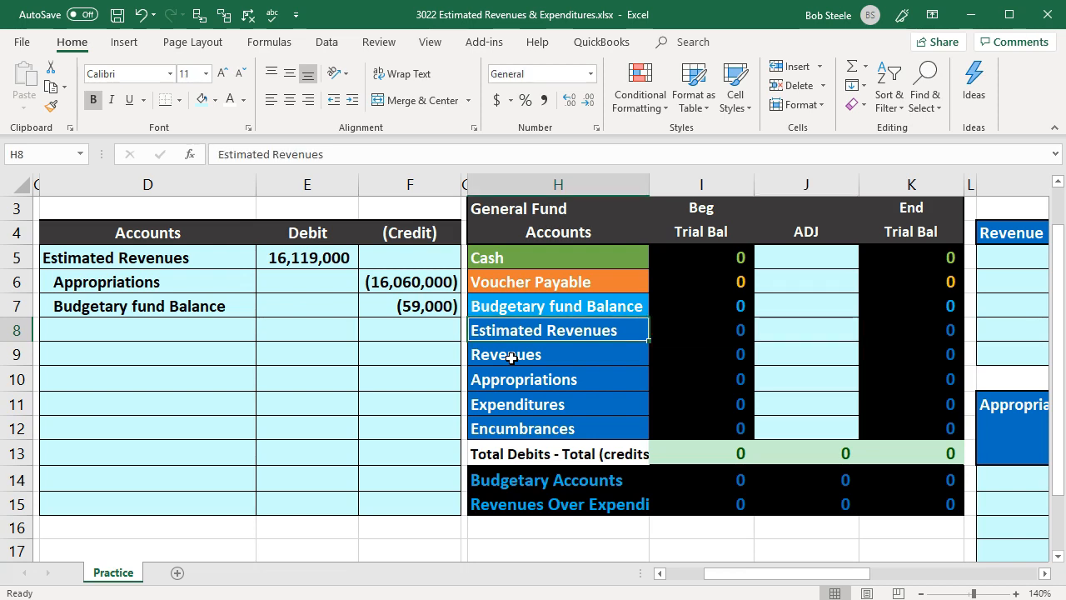
{"action": "key", "text": "Up"}
{"action": "key", "text": "Up"}
{"action": "key", "text": "Up"}
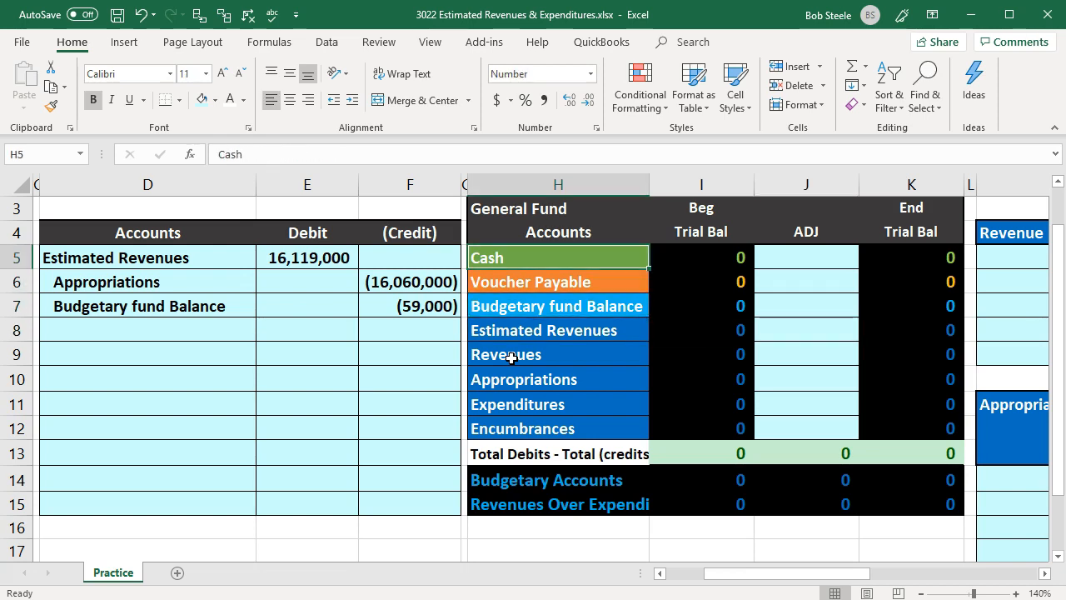
{"action": "key", "text": "Down"}
{"action": "key", "text": "Down"}
{"action": "key", "text": "Down"}
{"action": "key", "text": "Down"}
{"action": "key", "text": "Down"}
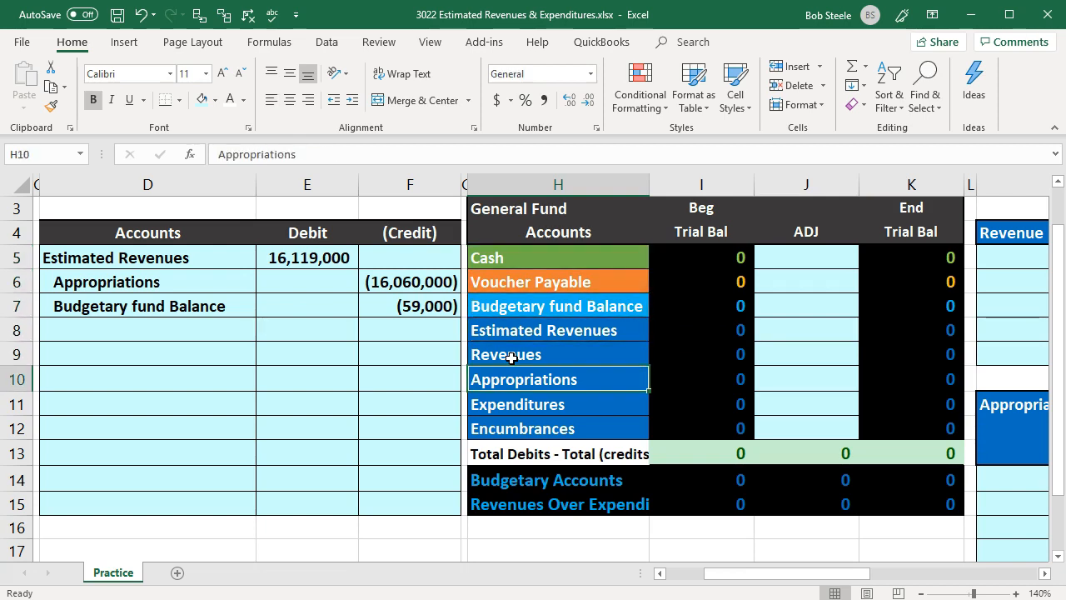
- Post Estimated Revenues to the General Fund adjustment column in J8 with a reference to its journal debit (=E5)
{"action": "key", "text": "Up"}
{"action": "key", "text": "Up"}
{"action": "key", "text": "Right"}
{"action": "key", "text": "Right"}
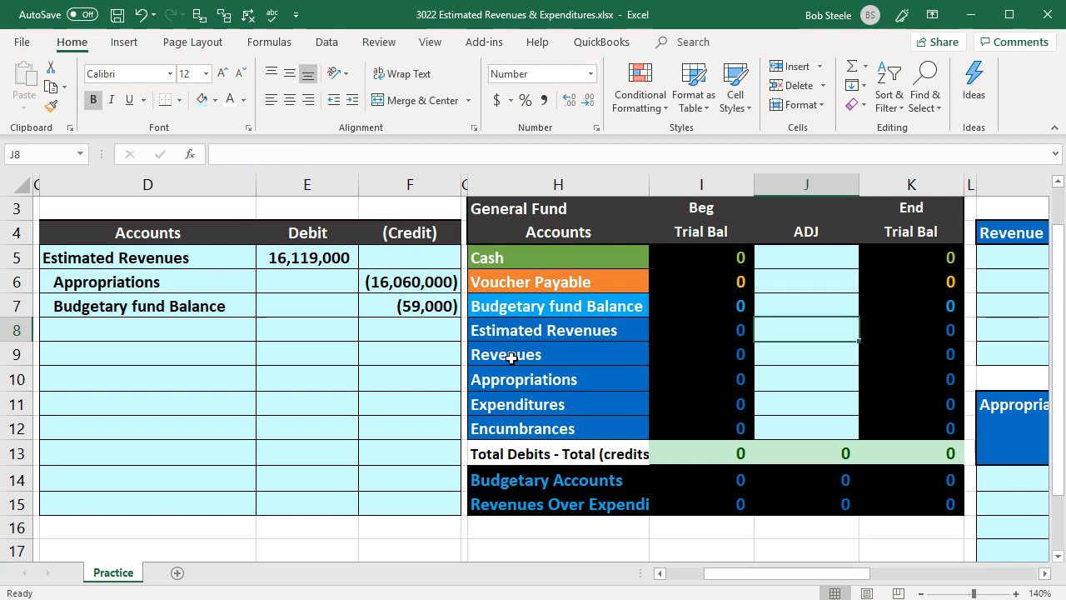
{"action": "type", "text": "="}
{"action": "key", "text": "Left"}
{"action": "key", "text": "Left"}
{"action": "key", "text": "Left"}
{"action": "key", "text": "Left"}
{"action": "key", "text": "Left"}
{"action": "key", "text": "Up"}
{"action": "key", "text": "Up"}
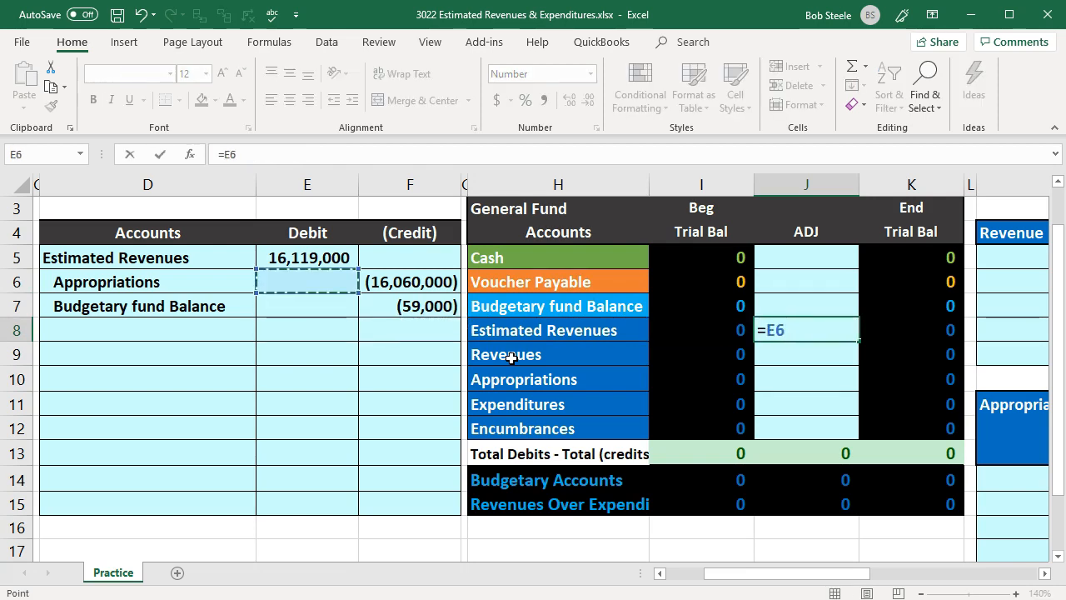
{"action": "key", "text": "Up"}
{"action": "key", "text": "Return"}
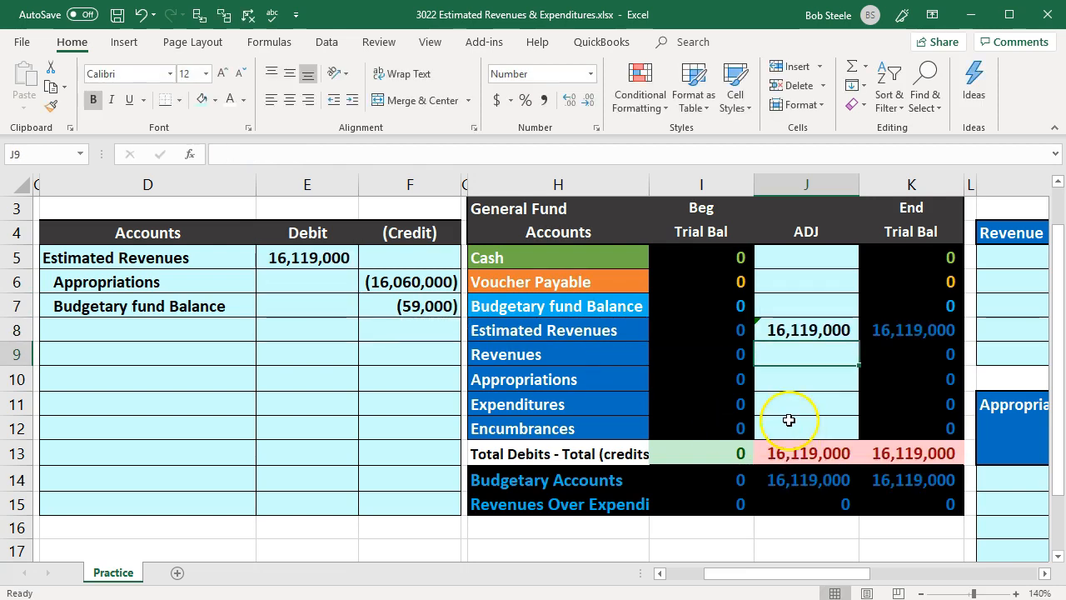
{"action": "left_click", "coordinate": [706, 323]}
{"action": "key", "text": "Right"}
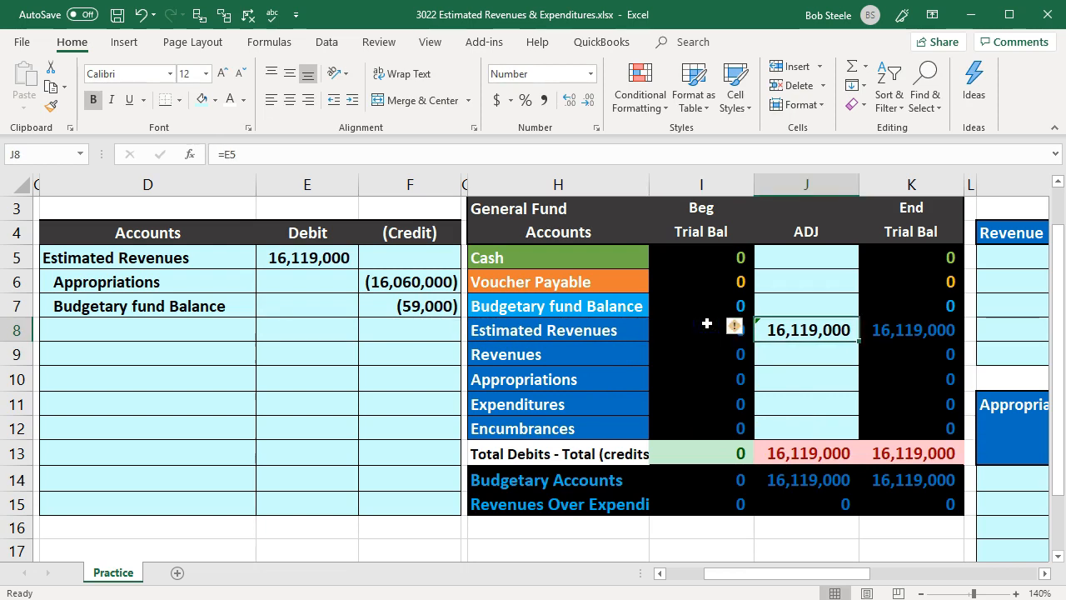
{"action": "key", "text": "Right"}
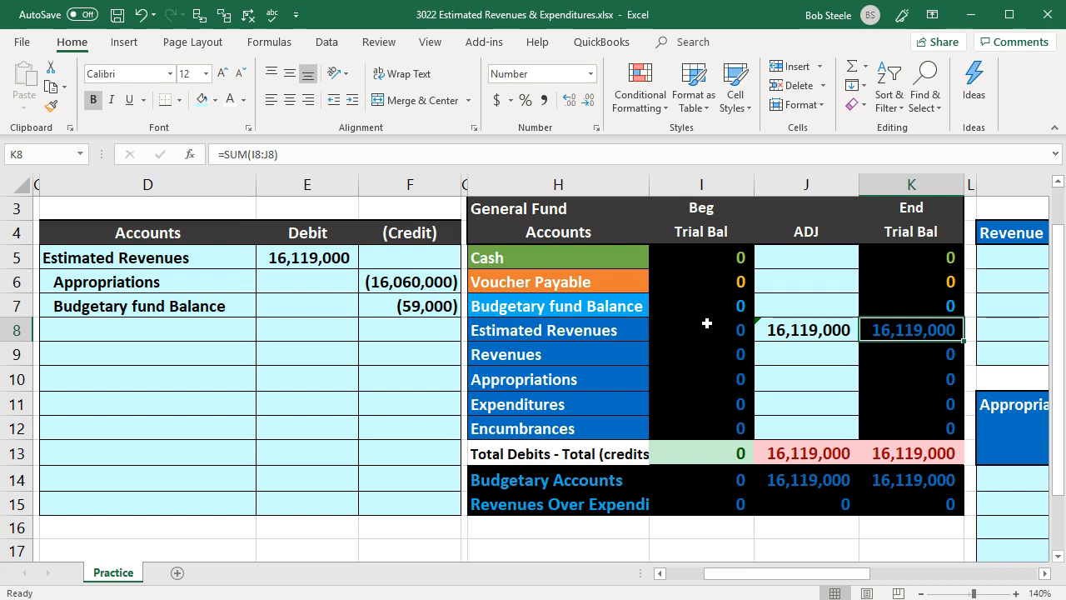
- Post Appropriations to the General Fund adjustment column in J10 with a reference to its journal credit (=F6)
{"action": "key", "text": "Down"}
{"action": "key", "text": "Down"}
{"action": "key", "text": "Left"}
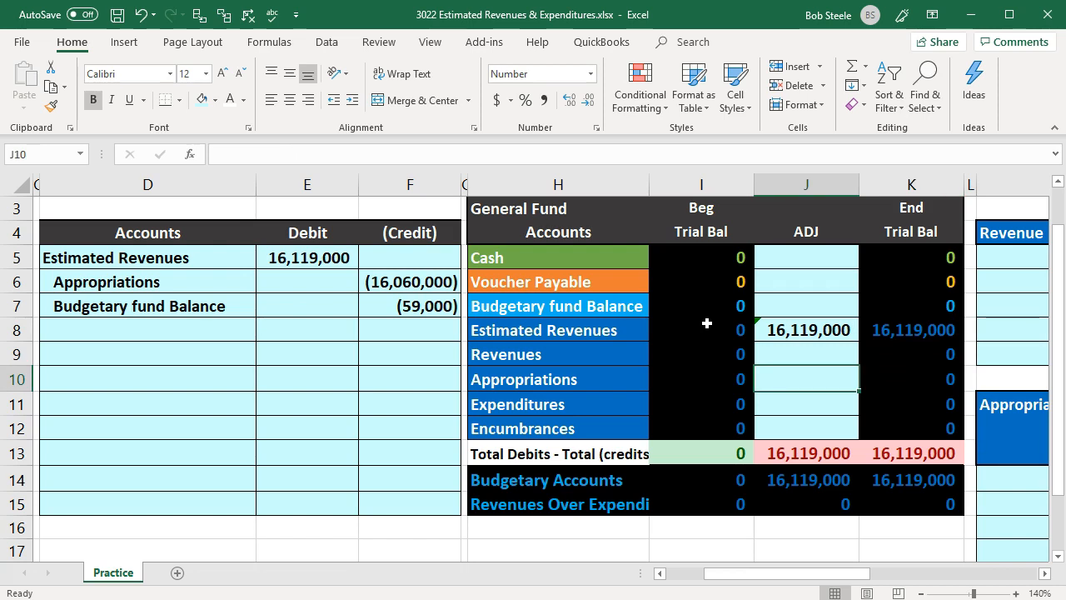
{"action": "left_click_drag", "start_coordinate": [181, 281], "coordinate": [377, 291]}
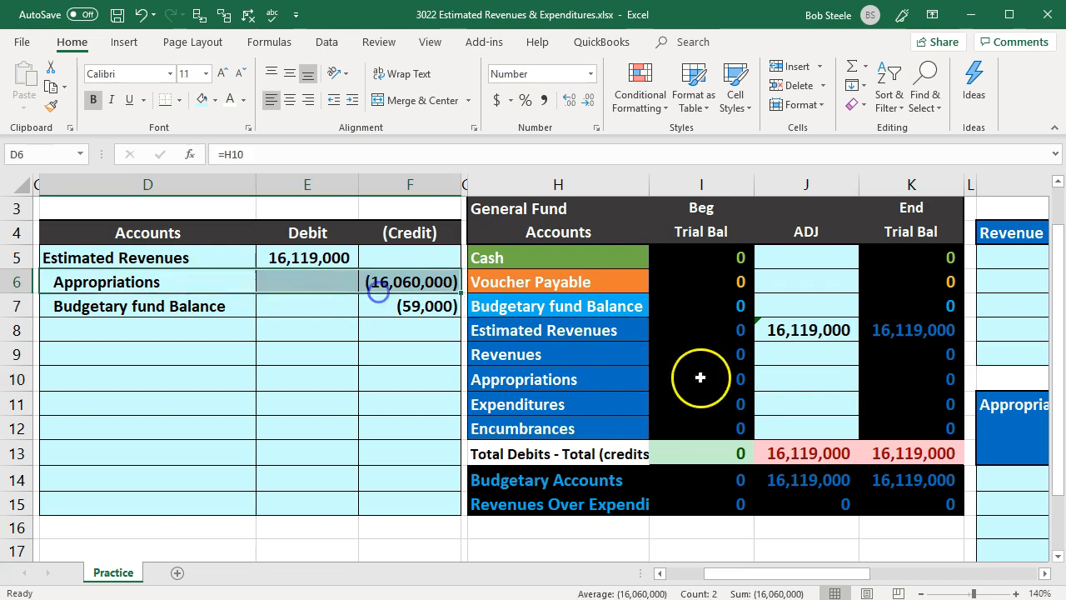
{"action": "left_click", "coordinate": [783, 380]}
{"action": "type", "text": "="}
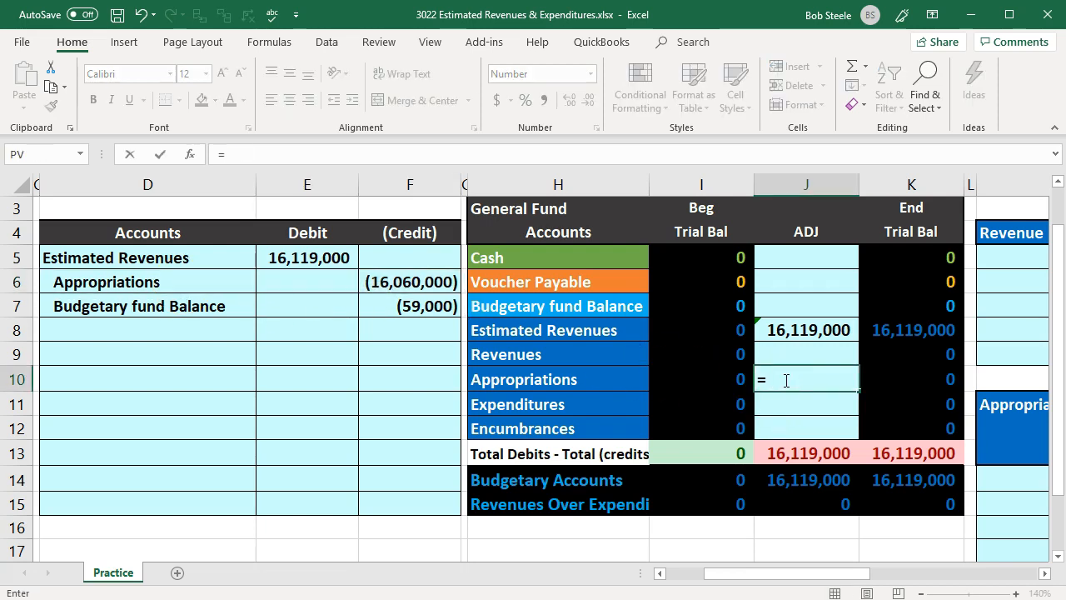
{"action": "left_click", "coordinate": [374, 275]}
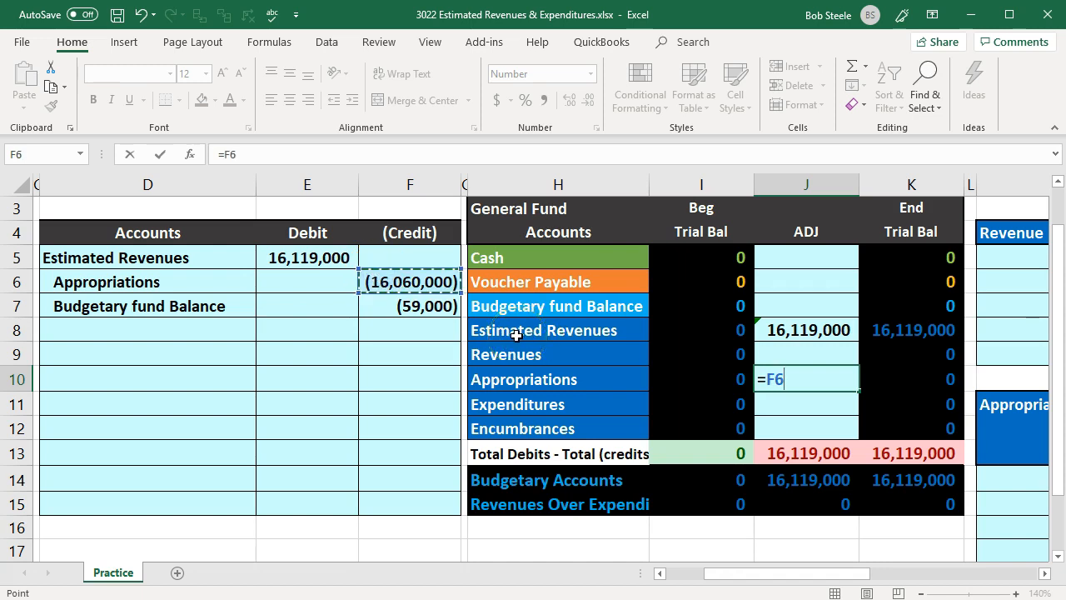
{"action": "key", "text": "Return"}
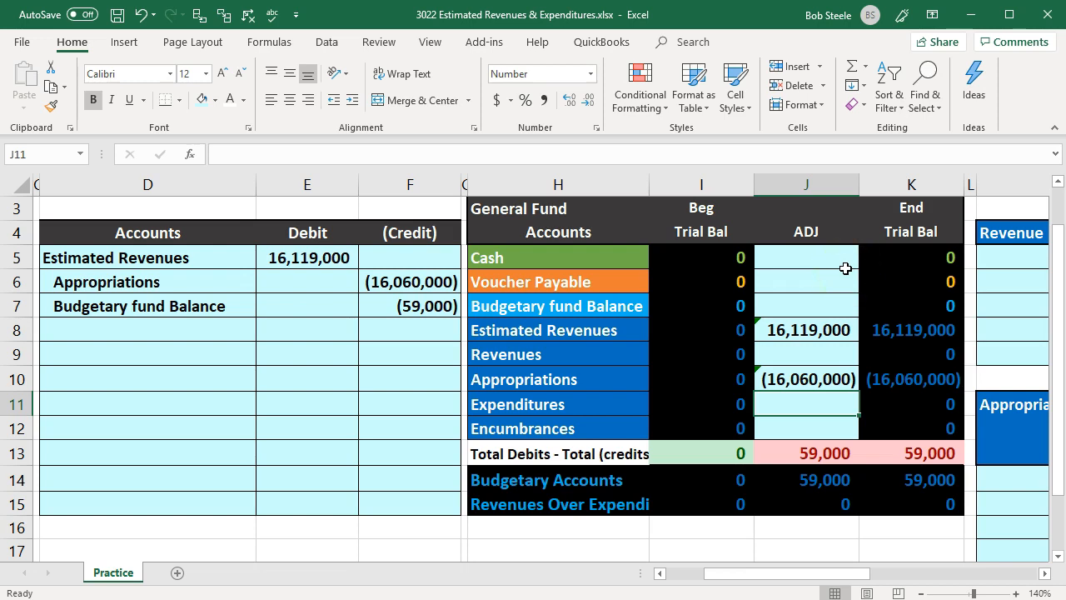
- Post Budgetary fund Balance to the General Fund adjustment column in J7 with a reference to its journal credit (=F7)
{"action": "left_click", "coordinate": [821, 329]}
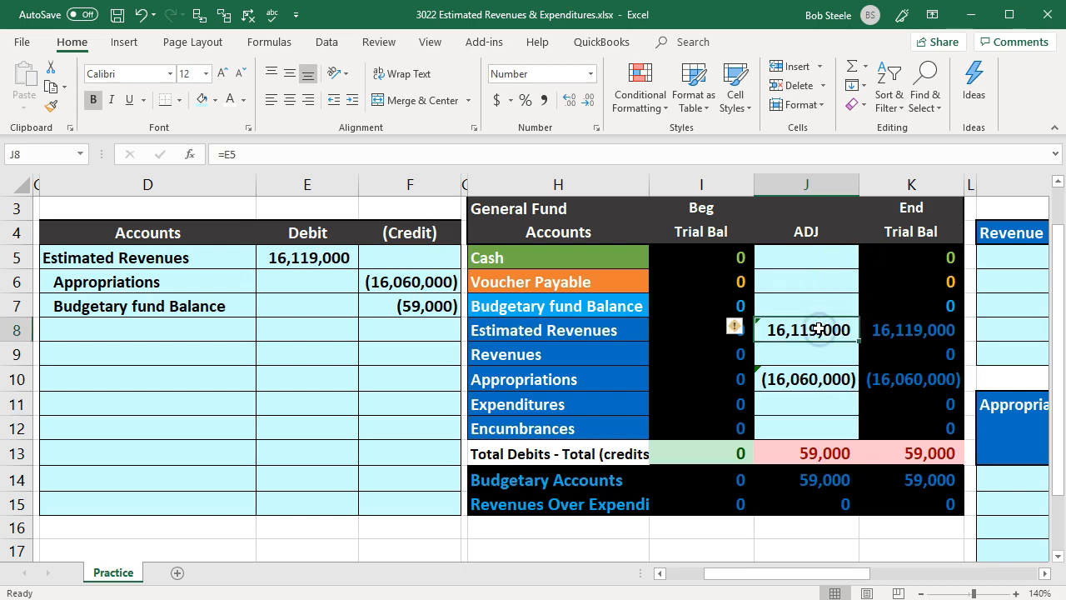
{"action": "key", "text": "Down"}
{"action": "key", "text": "Down"}
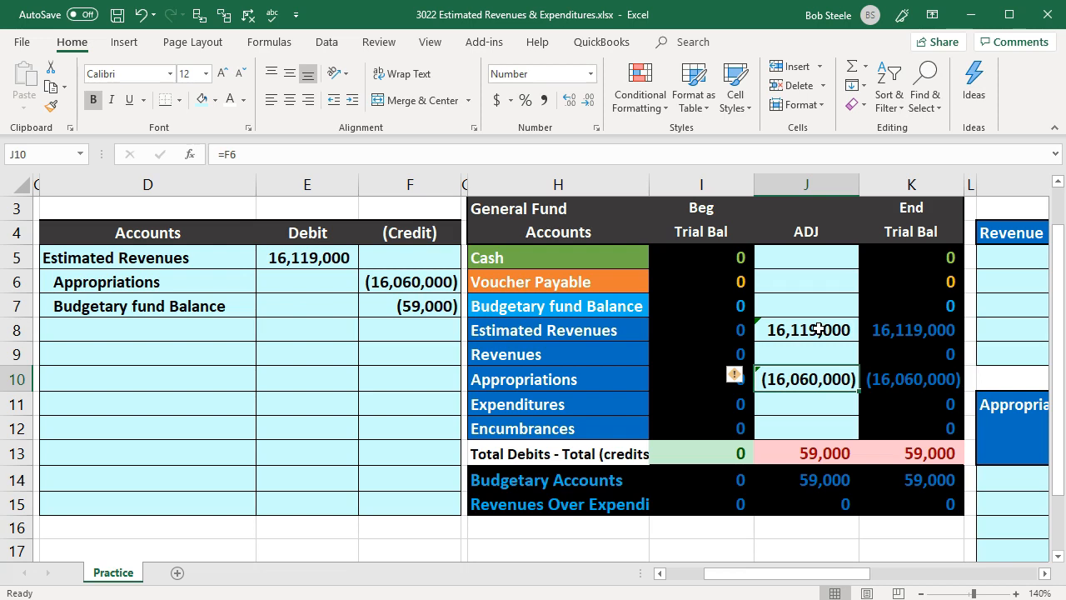
{"action": "key", "text": "Up"}
{"action": "key", "text": "Up"}
{"action": "key", "text": "Up"}
{"action": "key", "text": "Up"}
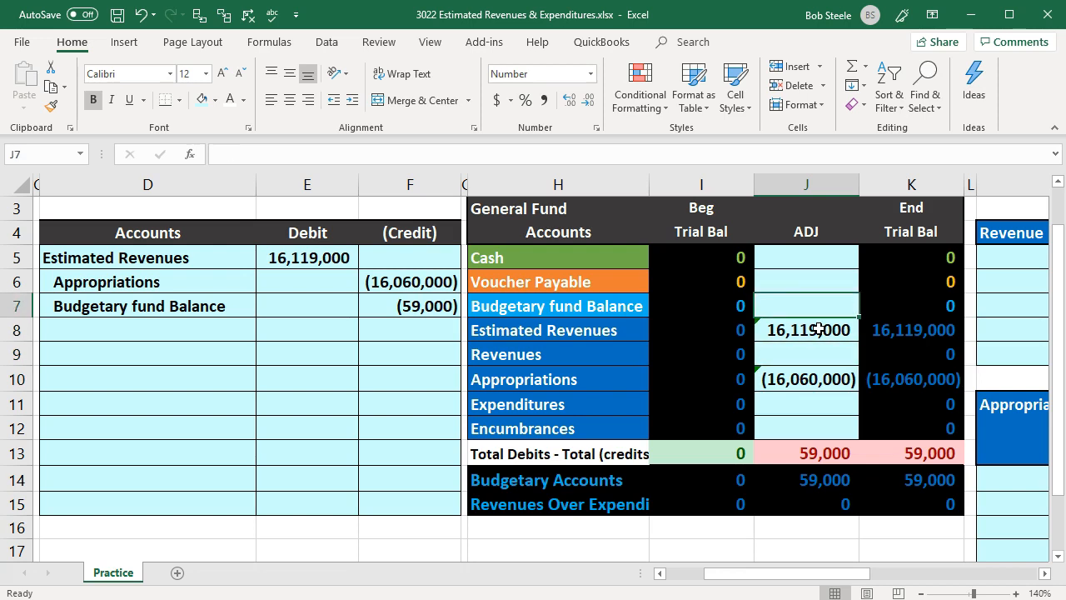
{"action": "key", "text": "Down"}
{"action": "type", "text": "="}
{"action": "key", "text": "Left"}
{"action": "key", "text": "Left"}
{"action": "key", "text": "Left"}
{"action": "key", "text": "Left"}
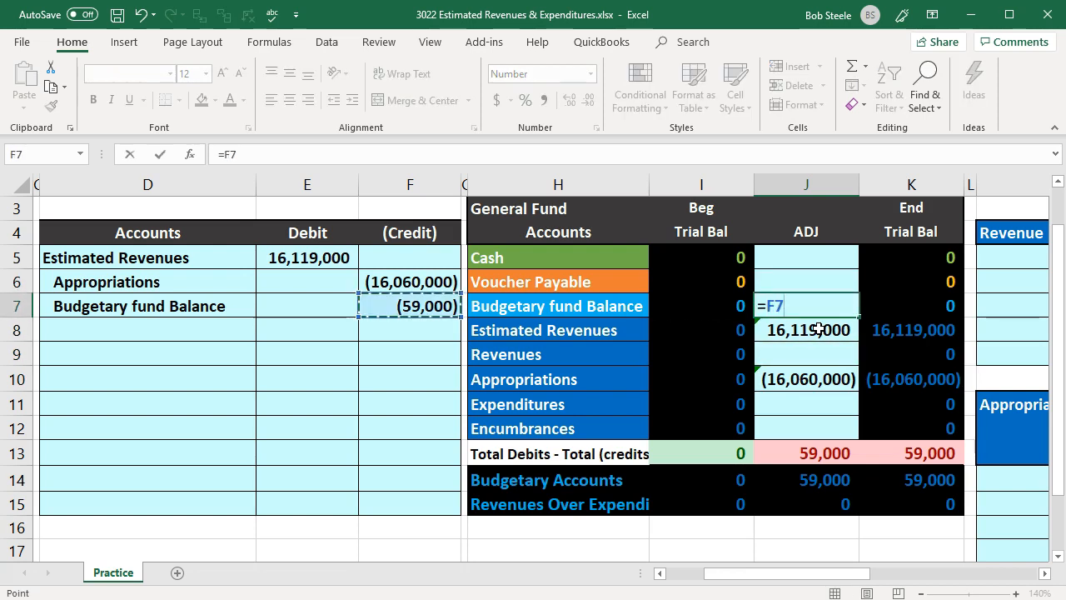
{"action": "key", "text": "Return"}
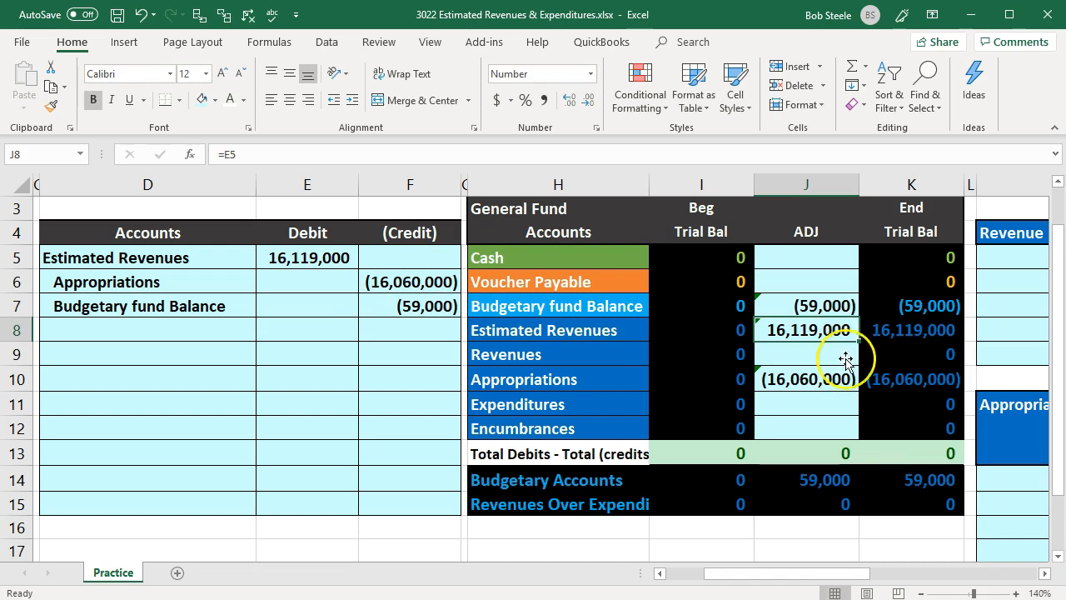
- Check the ending trial balance's debit-credit total in K13 and the Budgetary Accounts and revenues-over-expenditures formulas in K14 and K15
{"action": "left_click", "coordinate": [951, 452]}
{"action": "double_click", "coordinate": [951, 453]}
{"action": "key", "text": "Return"}
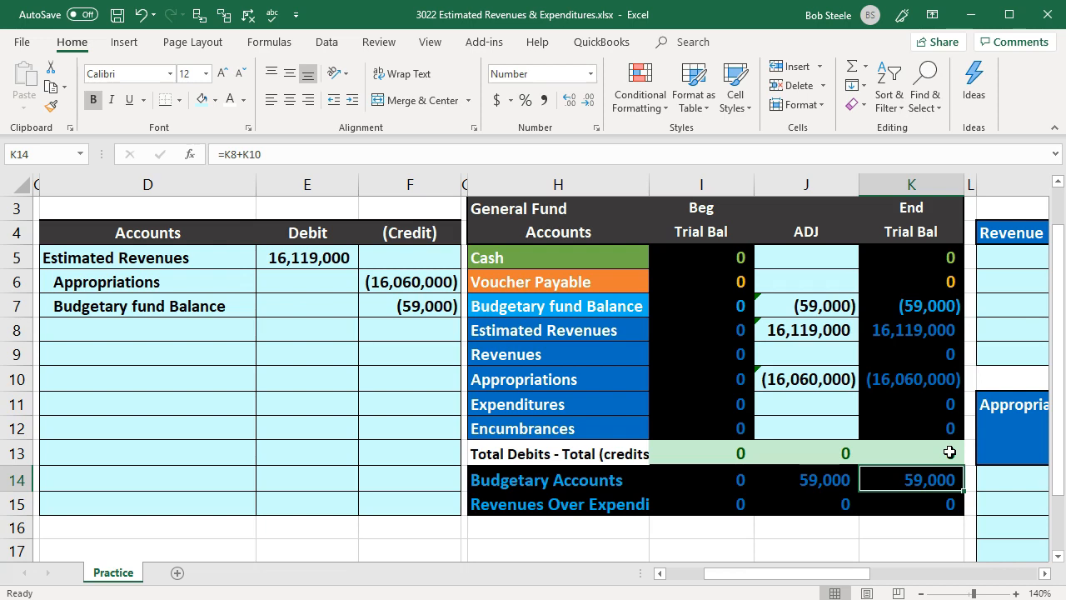
{"action": "left_click", "coordinate": [803, 425]}
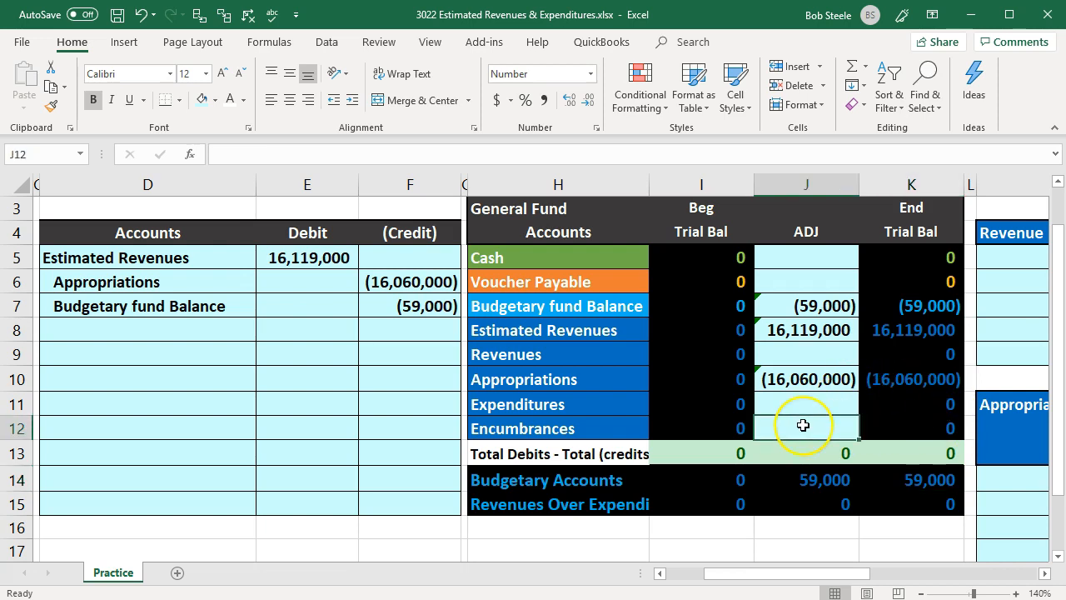
{"action": "left_click", "coordinate": [905, 500]}
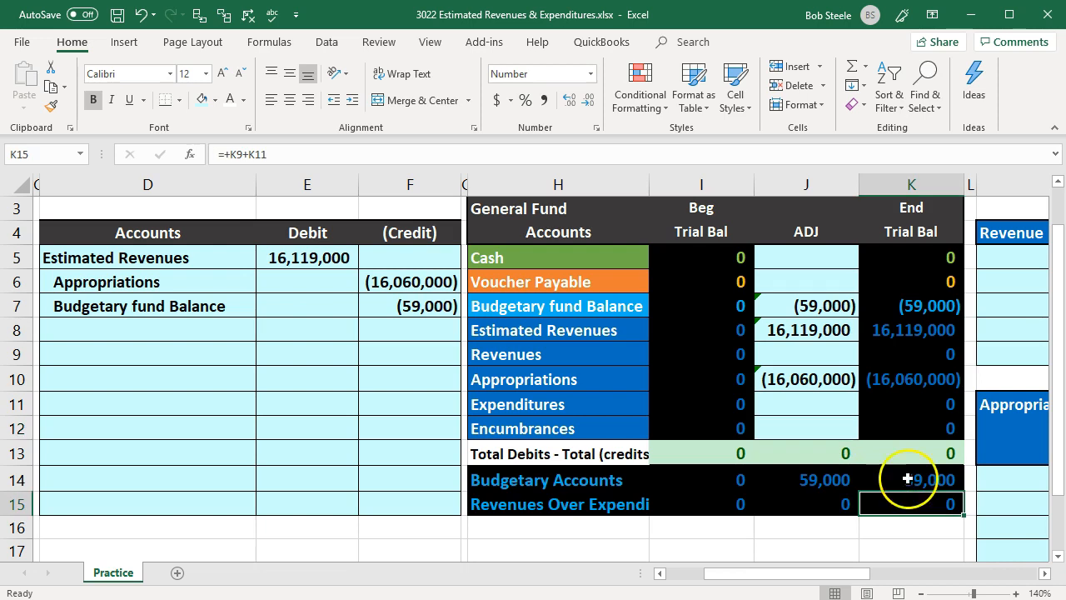
{"action": "double_click", "coordinate": [907, 479]}
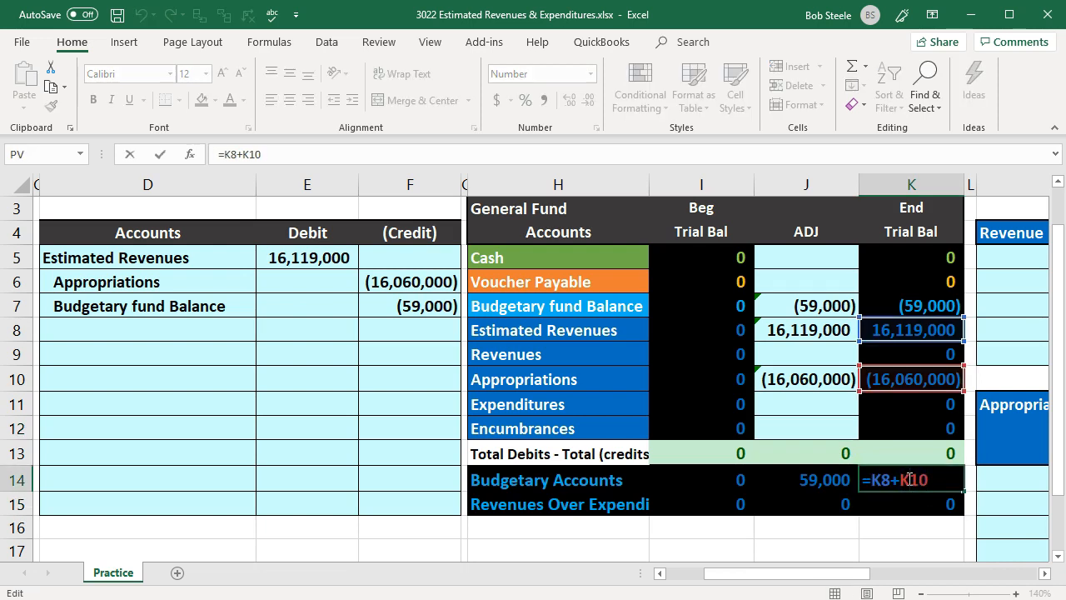
{"action": "key", "text": "Return"}
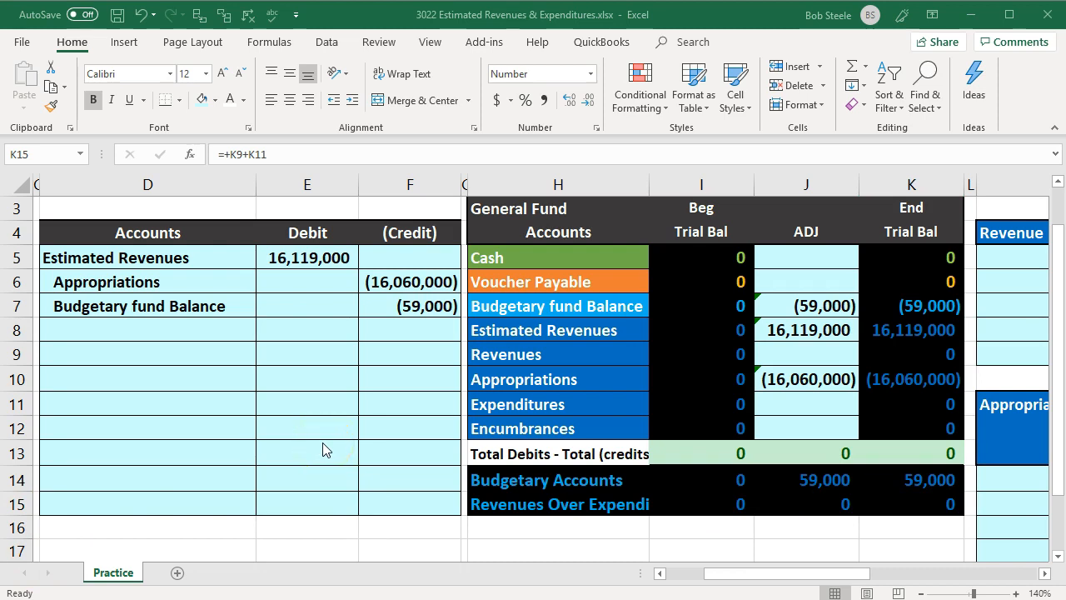
- Look over the Revenue and Appropriations subsidiary ledgers and the estimated revenue breakdown in columns A and B that supports them
{"action": "left_click", "coordinate": [407, 424]}
{"action": "left_click", "coordinate": [429, 382]}
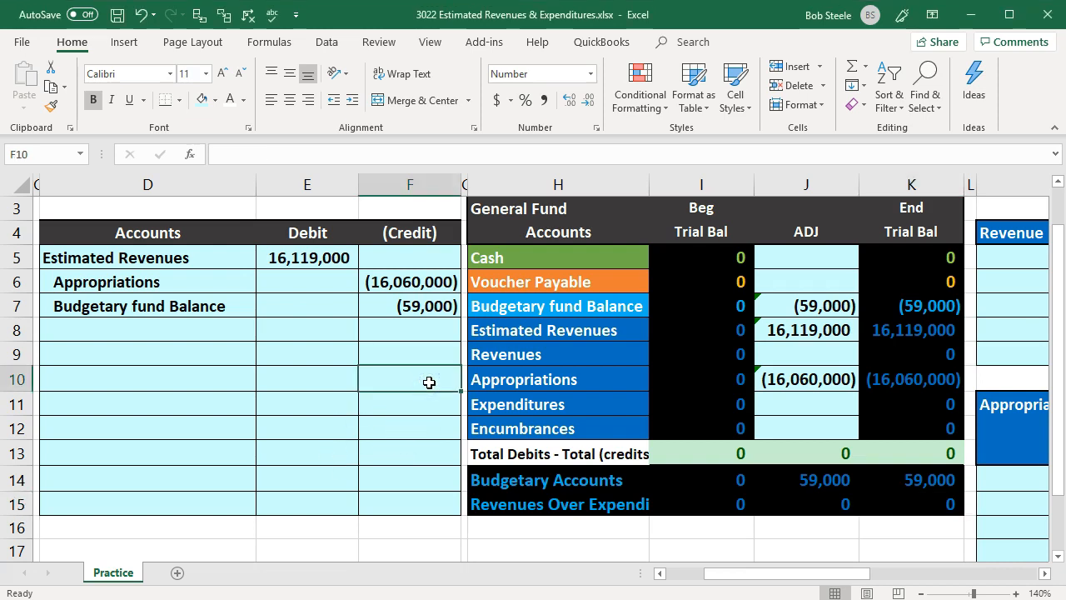
{"action": "key", "text": "Right"}
{"action": "key", "text": "Right"}
{"action": "key", "text": "Right"}
{"action": "key", "text": "Right"}
{"action": "key", "text": "Right"}
{"action": "key", "text": "Right"}
{"action": "key", "text": "Right"}
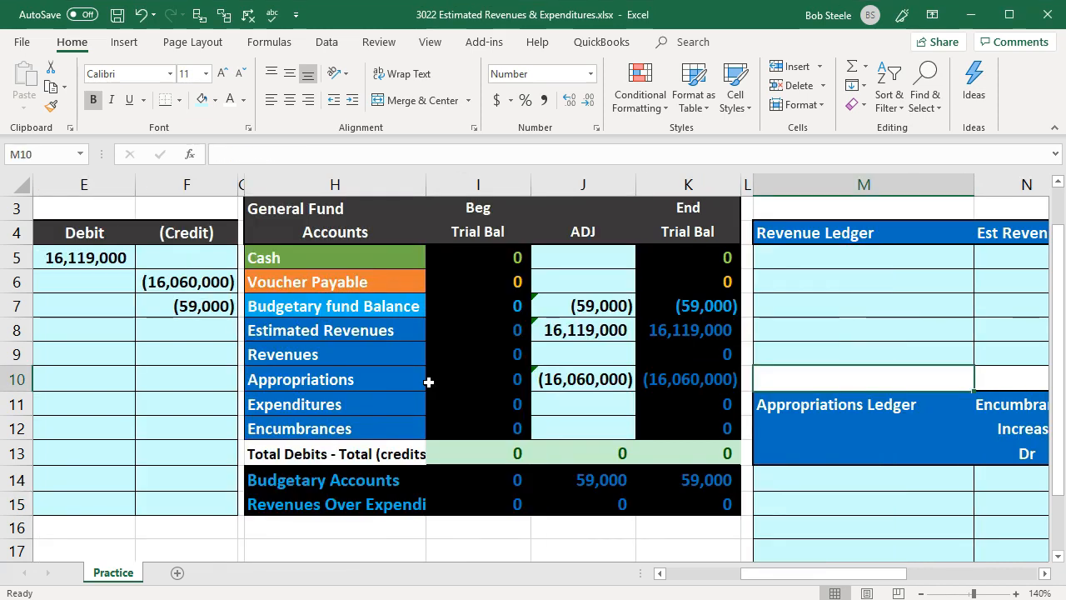
{"action": "key", "text": "Right"}
{"action": "key", "text": "Right"}
{"action": "key", "text": "Right"}
{"action": "key", "text": "Right"}
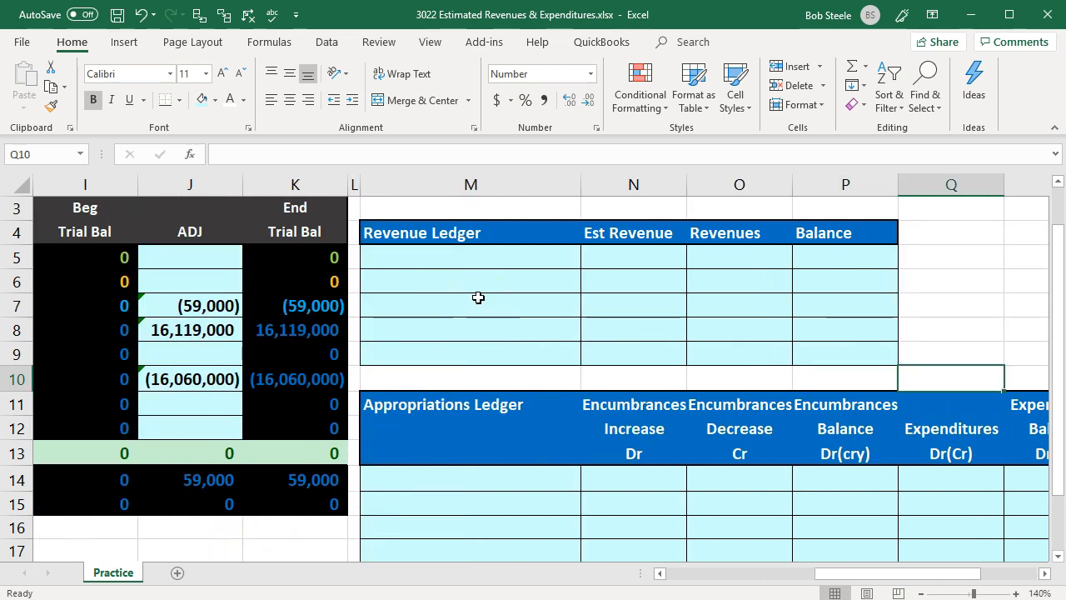
{"action": "left_click_drag", "start_coordinate": [822, 571], "coordinate": [602, 571]}
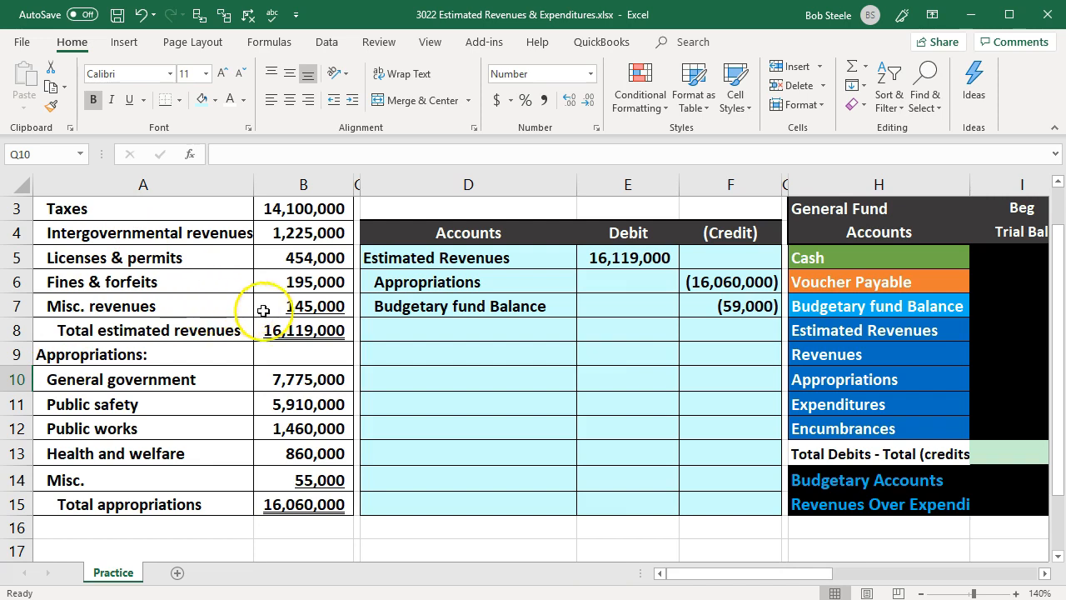
{"action": "left_click", "coordinate": [278, 331]}
{"action": "key", "text": "Right"}
{"action": "key", "text": "Right"}
{"action": "key", "text": "Right"}
{"action": "key", "text": "Right"}
{"action": "key", "text": "Right"}
{"action": "key", "text": "Right"}
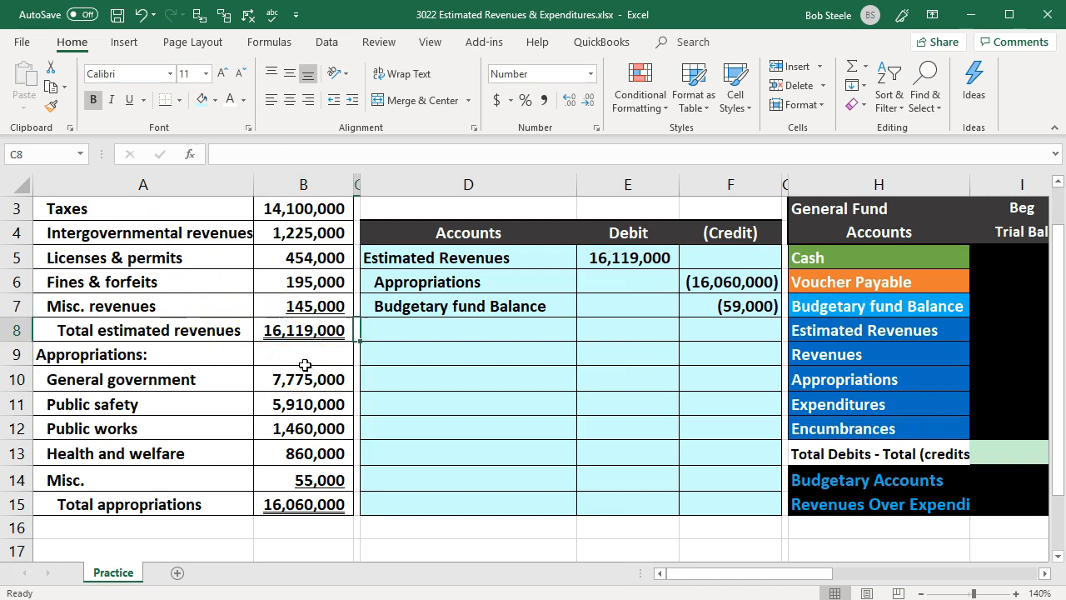
{"action": "key", "text": "Right"}
{"action": "key", "text": "Right"}
{"action": "key", "text": "Right"}
{"action": "key", "text": "Right"}
{"action": "key", "text": "Right"}
{"action": "key", "text": "Right"}
{"action": "key", "text": "Right"}
{"action": "key", "text": "Right"}
{"action": "key", "text": "Right"}
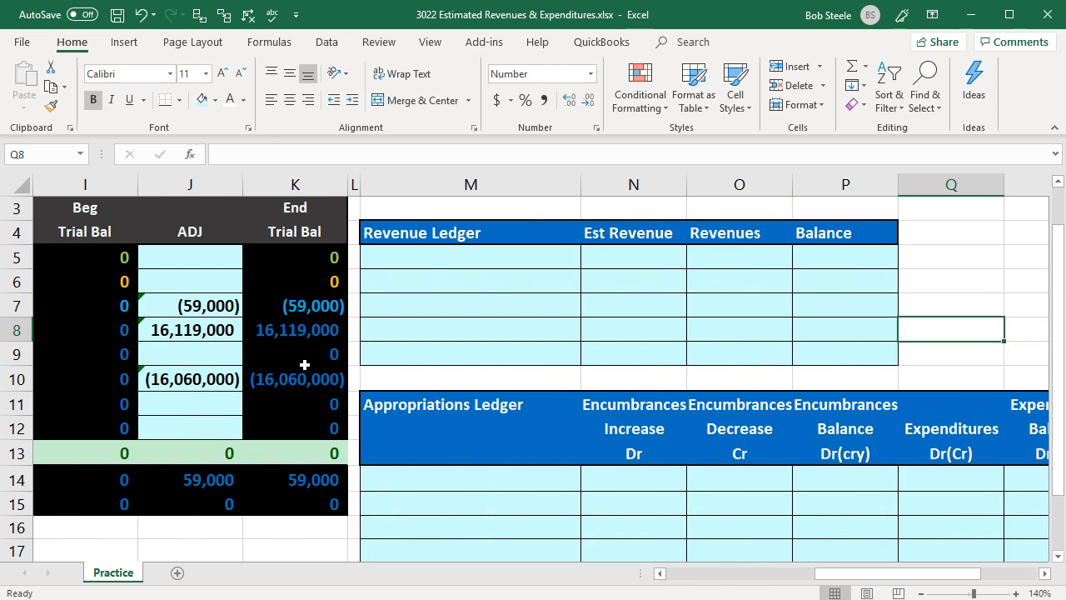
- Enter Taxes as the first Revenue Ledger line in M5 by referencing its budget label (=A3)
{"action": "left_click", "coordinate": [419, 250]}
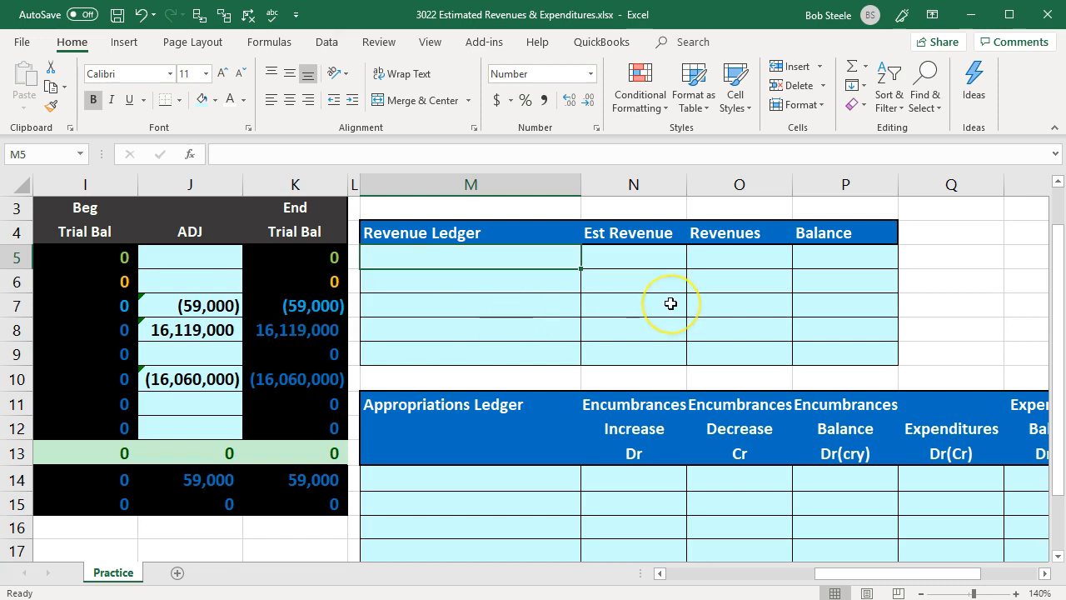
{"action": "type", "text": "="}
{"action": "key", "text": "Left"}
{"action": "key", "text": "Left"}
{"action": "key", "text": "Left"}
{"action": "key", "text": "Left"}
{"action": "key", "text": "Left"}
{"action": "key", "text": "Left"}
{"action": "key", "text": "Left"}
{"action": "key", "text": "Left"}
{"action": "key", "text": "Left"}
{"action": "key", "text": "Left"}
{"action": "key", "text": "Left"}
{"action": "key", "text": "Left"}
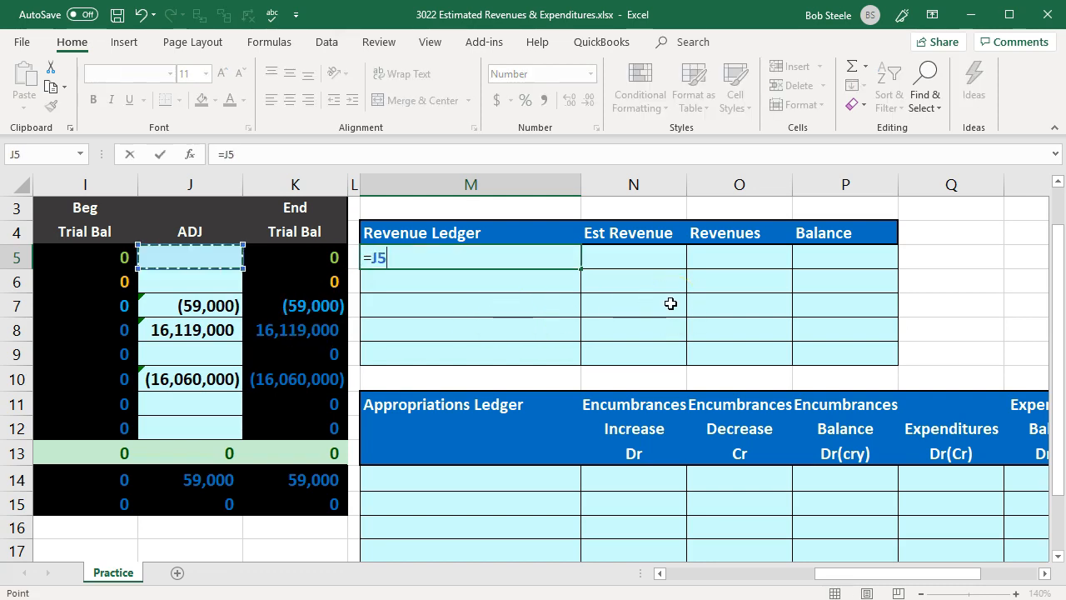
{"action": "key", "text": "Up"}
{"action": "key", "text": "Up"}
{"action": "key", "text": "Up"}
{"action": "key", "text": "Down"}
{"action": "key", "text": "Return"}
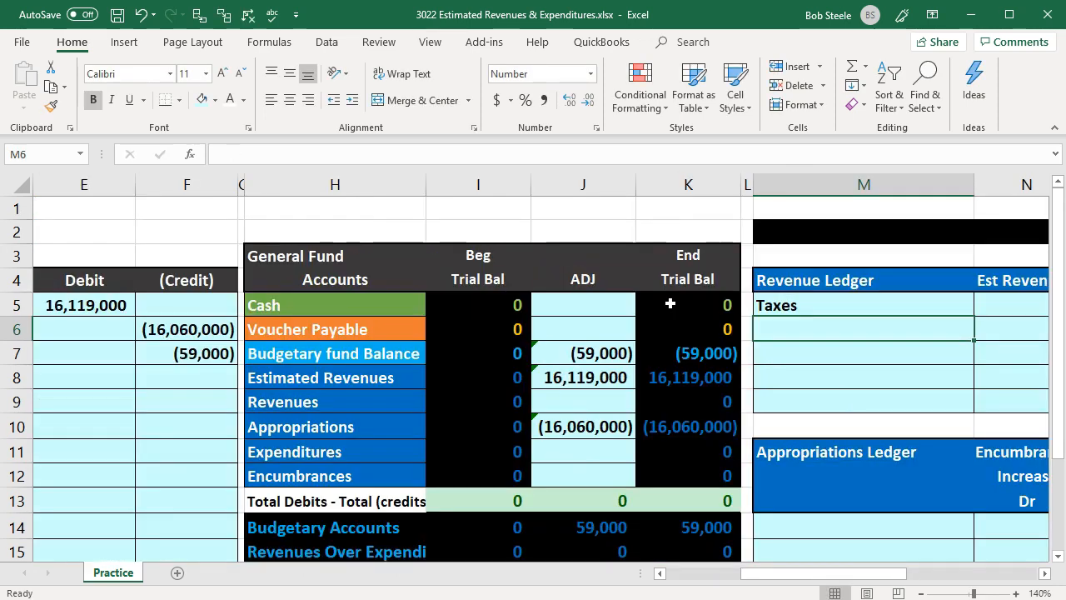
- Copy the label formula in M5 down through M9 to list the remaining revenue categories in the Revenue Ledger
{"action": "key", "text": "Right"}
{"action": "key", "text": "Right"}
{"action": "key", "text": "Right"}
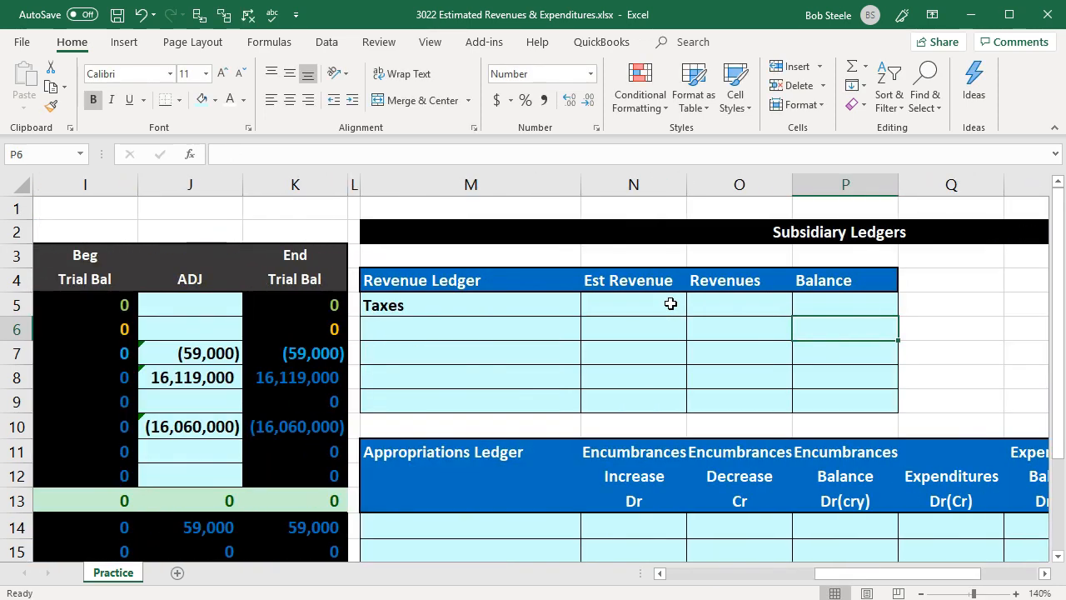
{"action": "left_click", "coordinate": [576, 304]}
{"action": "left_click_drag", "start_coordinate": [583, 314], "coordinate": [573, 408]}
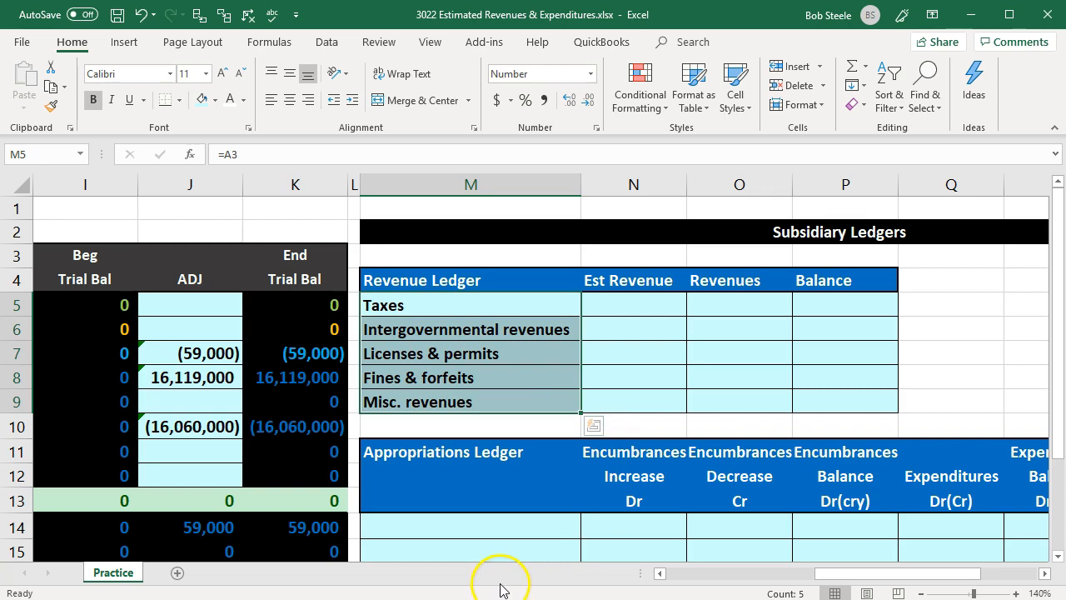
- Label the Revenue Ledger row below Misc. revenues "Totals" in M10
{"action": "scroll", "coordinate": [326, 424], "scroll_direction": "right", "scroll_amount": 1}
{"action": "left_click", "coordinate": [326, 424]}
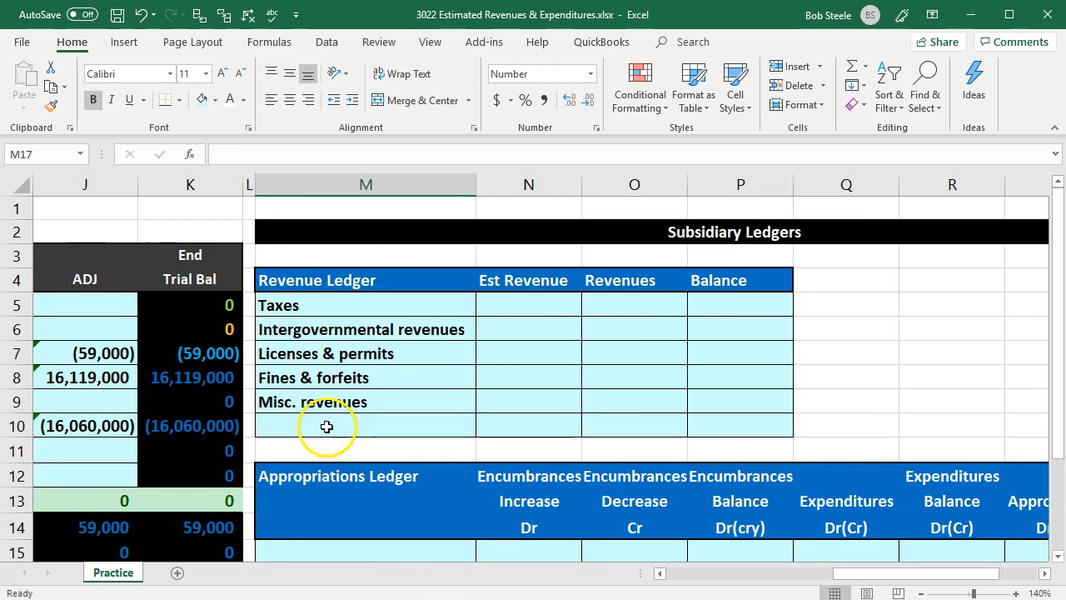
{"action": "type", "text": "Total"}
- Enter the Taxes estimated revenue in N5 of the Revenue Ledger with a reference to the budget amount (=B3)
{"action": "key", "text": "Right"}
{"action": "key", "text": "Right"}
{"action": "key", "text": "Up"}
{"action": "key", "text": "Up"}
{"action": "key", "text": "Up"}
{"action": "key", "text": "Up"}
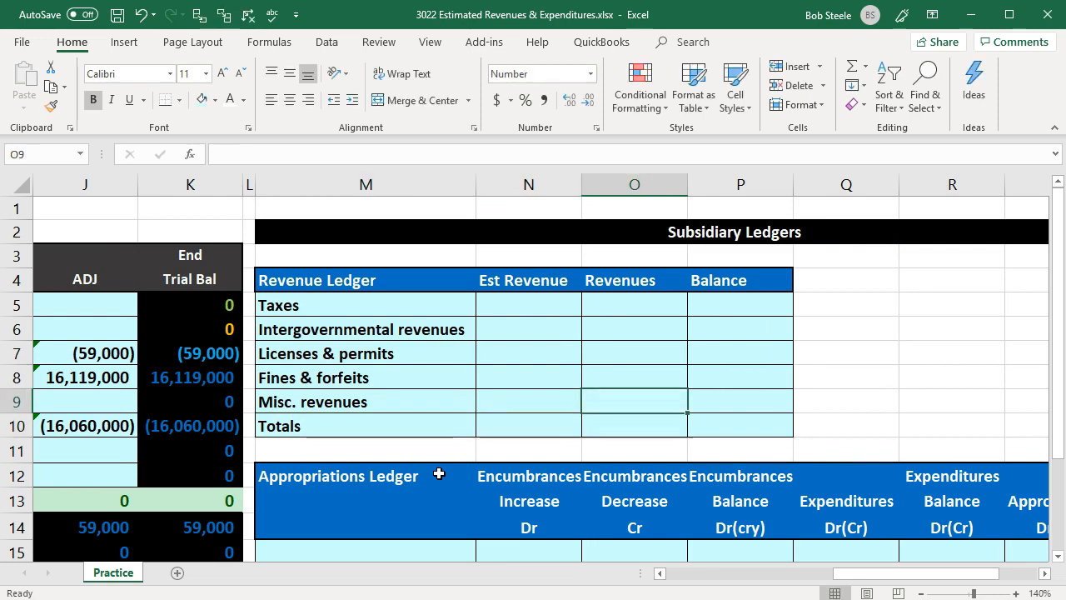
{"action": "key", "text": "Left"}
{"action": "key", "text": "Up"}
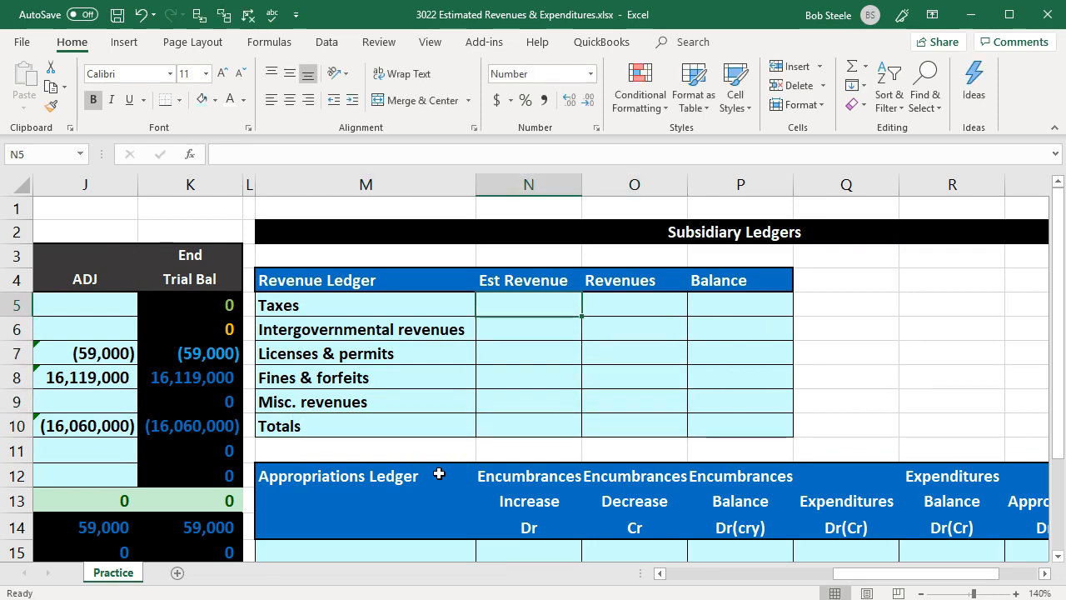
{"action": "type", "text": "="}
{"action": "key", "text": "Left"}
{"action": "key", "text": "Left"}
{"action": "key", "text": "Left"}
{"action": "key", "text": "Left"}
{"action": "key", "text": "Left"}
{"action": "key", "text": "Left"}
{"action": "key", "text": "Left"}
{"action": "key", "text": "Left"}
{"action": "key", "text": "Left"}
{"action": "key", "text": "Left"}
{"action": "key", "text": "Left"}
{"action": "key", "text": "Left"}
{"action": "key", "text": "Up"}
{"action": "key", "text": "Up"}
{"action": "key", "text": "Right"}
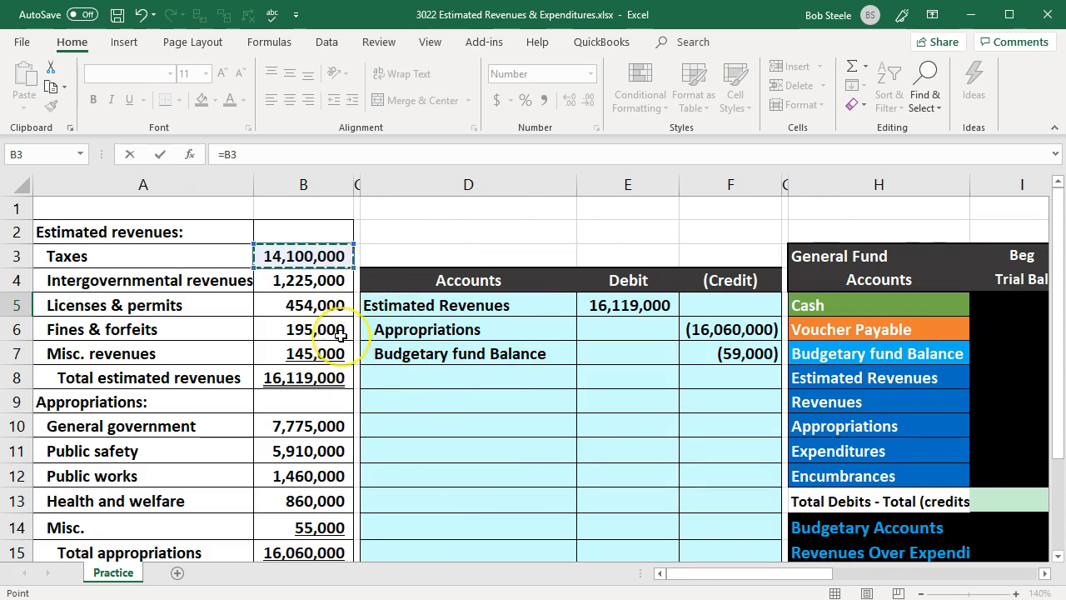
{"action": "key", "text": "Return"}
- Copy the Est Revenue formula in N5 down through N9 for the other revenue categories
{"action": "key", "text": "Right"}
{"action": "key", "text": "Right"}
{"action": "key", "text": "Right"}
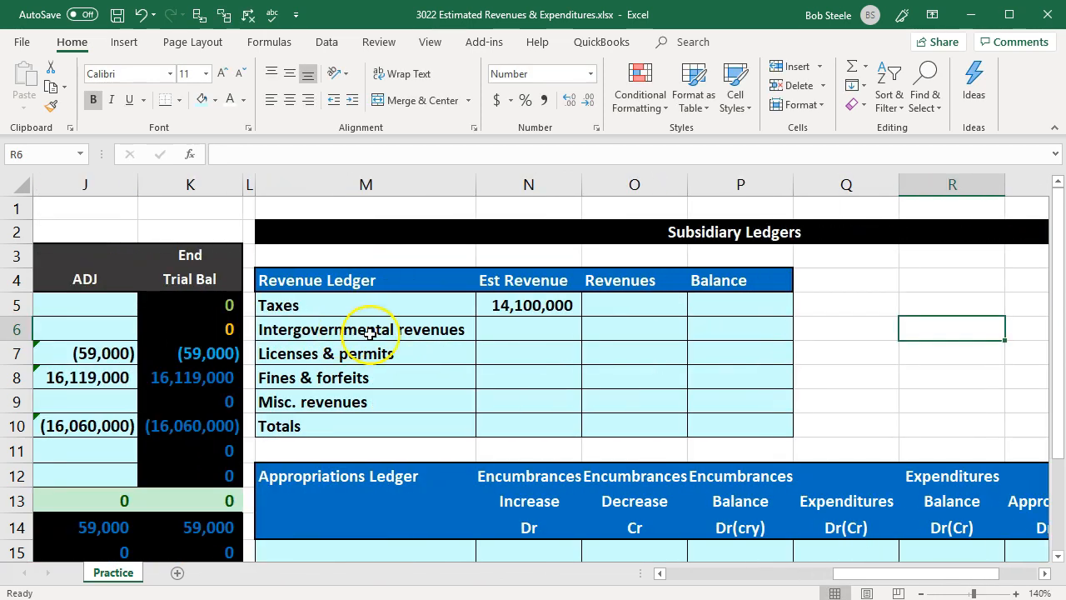
{"action": "left_click", "coordinate": [569, 304]}
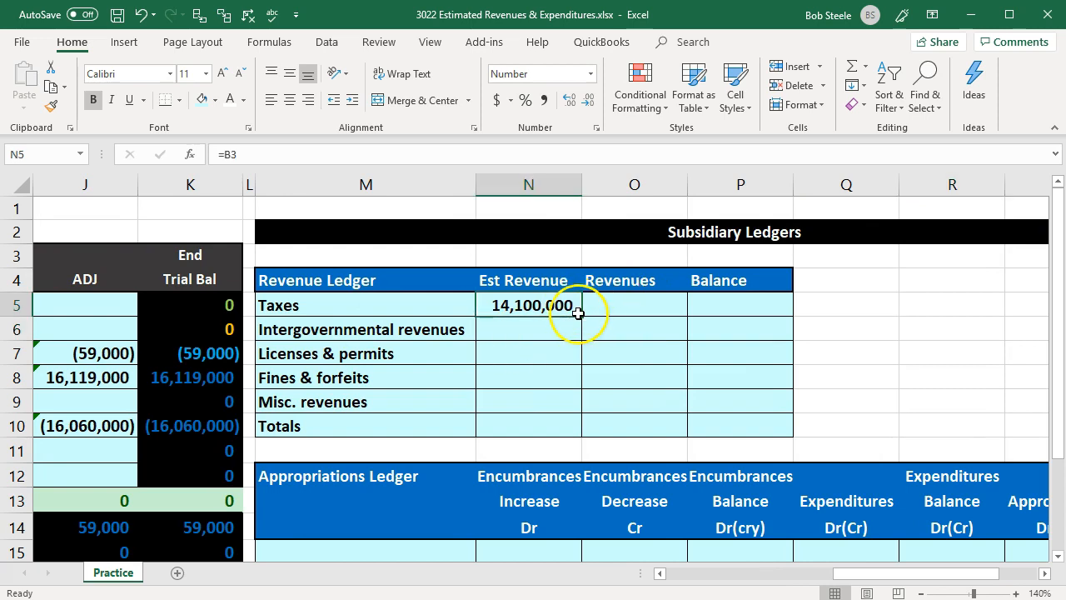
{"action": "left_click_drag", "start_coordinate": [571, 315], "coordinate": [572, 408]}
- Total the Est Revenue column in N10 with a SUM of N5 through N9
{"action": "left_click", "coordinate": [535, 425]}
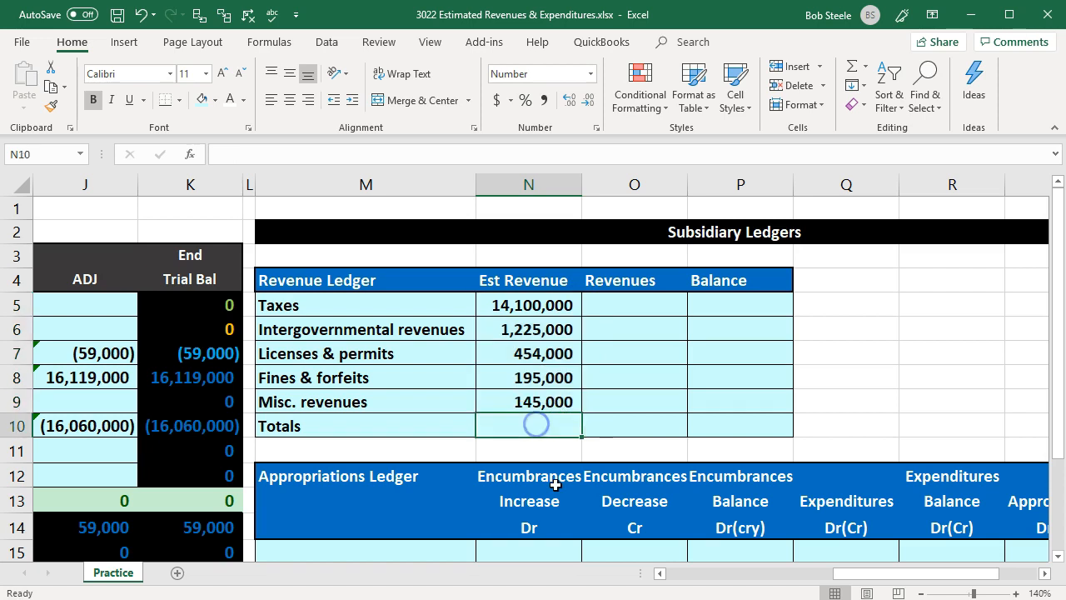
{"action": "type", "text": "=sum("}
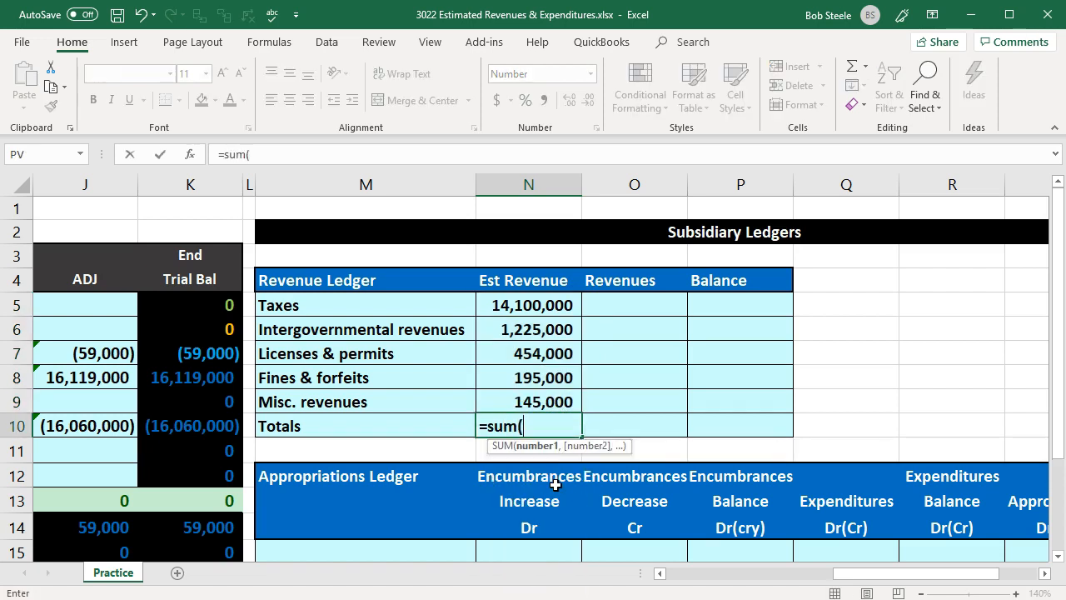
{"action": "key", "text": "Up"}
{"action": "key", "text": "shift+Up"}
{"action": "key", "text": "shift+Up"}
{"action": "key", "text": "shift+Up"}
{"action": "key", "text": "Return"}
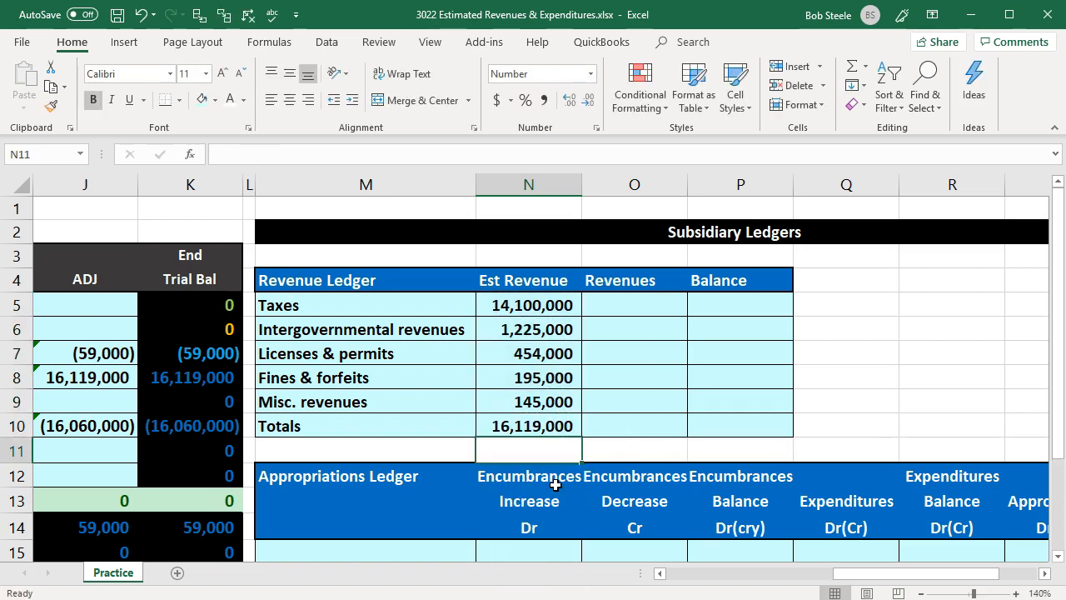
- Set the Taxes balance in P5 to reference its estimated revenue (=N5) and copy the formula down through P9
{"action": "key", "text": "Right"}
{"action": "key", "text": "Right"}
{"action": "key", "text": "Up"}
{"action": "key", "text": "Up"}
{"action": "key", "text": "Up"}
{"action": "key", "text": "Up"}
{"action": "key", "text": "Up"}
{"action": "key", "text": "Up"}
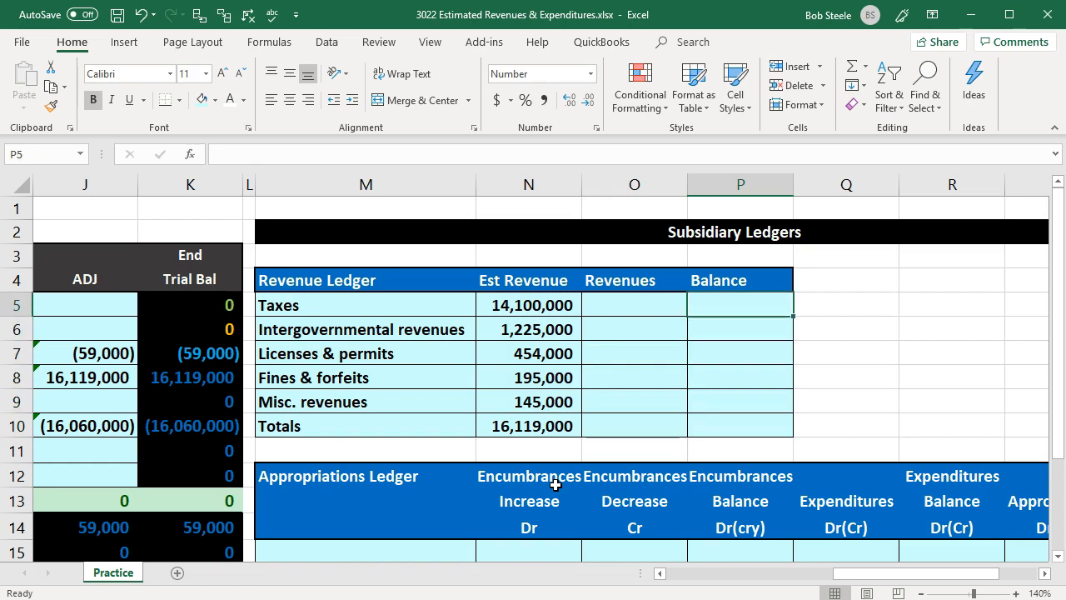
{"action": "type", "text": "="}
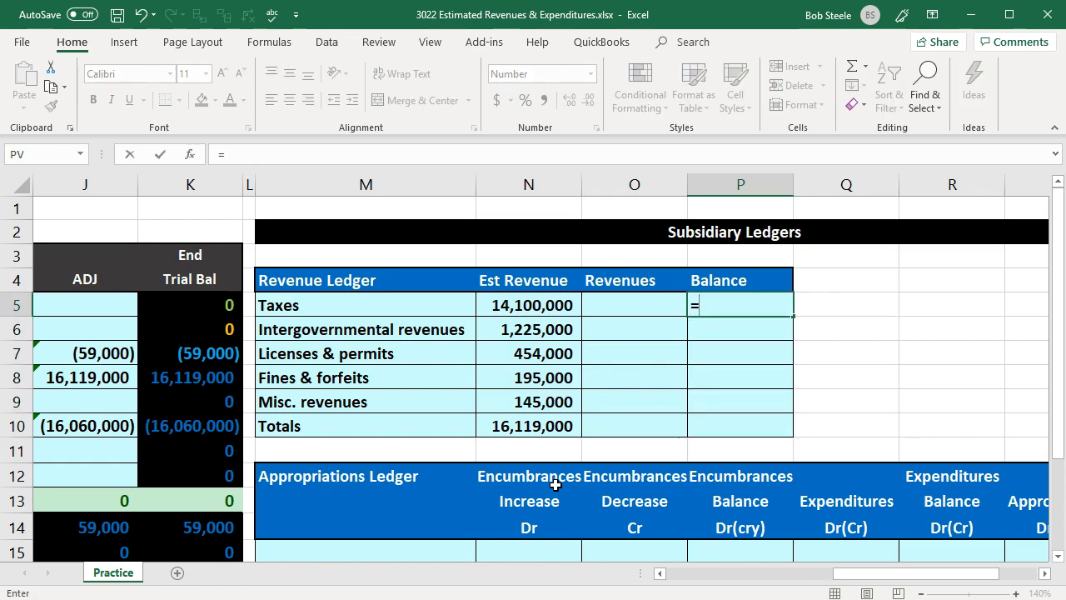
{"action": "key", "text": "Left"}
{"action": "key", "text": "Left"}
{"action": "key", "text": "Return"}
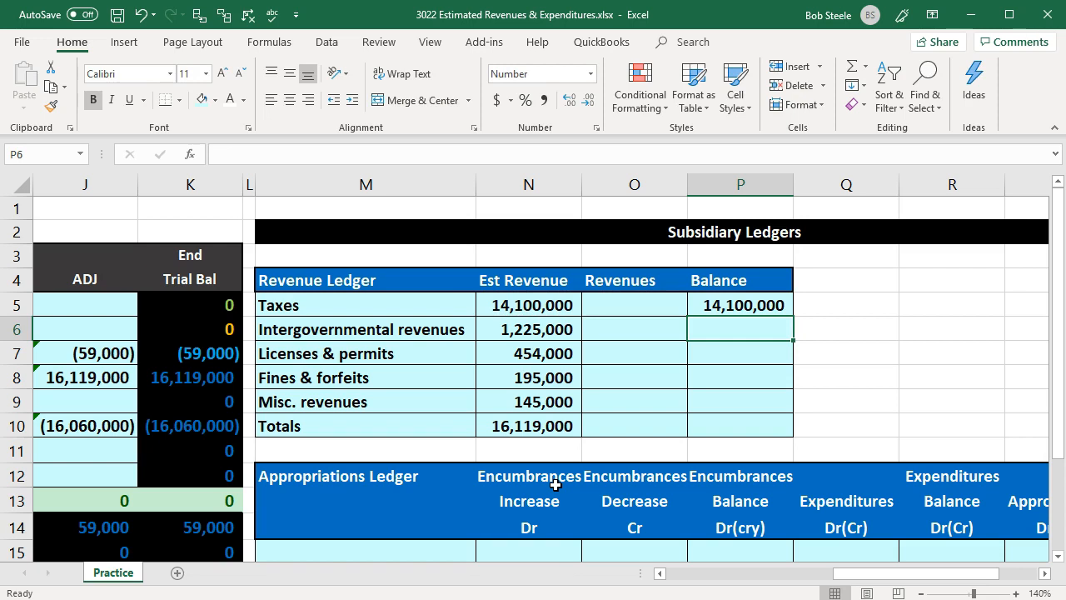
{"action": "left_click", "coordinate": [779, 304]}
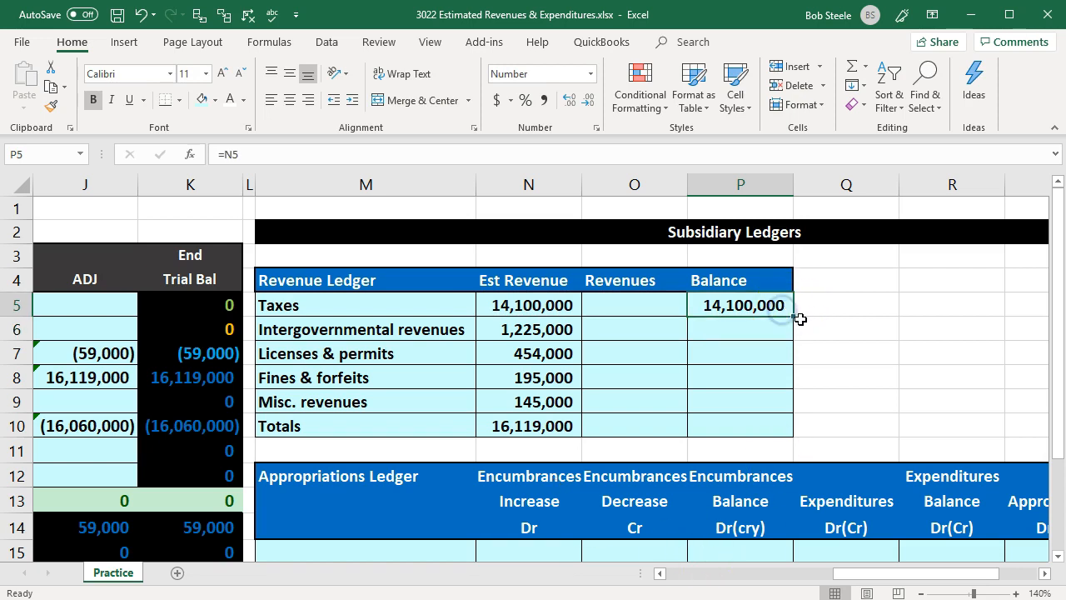
{"action": "left_click_drag", "start_coordinate": [790, 316], "coordinate": [779, 403]}
- Total the Revenue Ledger's Balance column in P10 with a SUM of P5 through P9
{"action": "left_click", "coordinate": [756, 427]}
{"action": "type", "text": "=sum("}
{"action": "left_click_drag", "start_coordinate": [742, 401], "coordinate": [742, 305]}
{"action": "key", "text": "Return"}
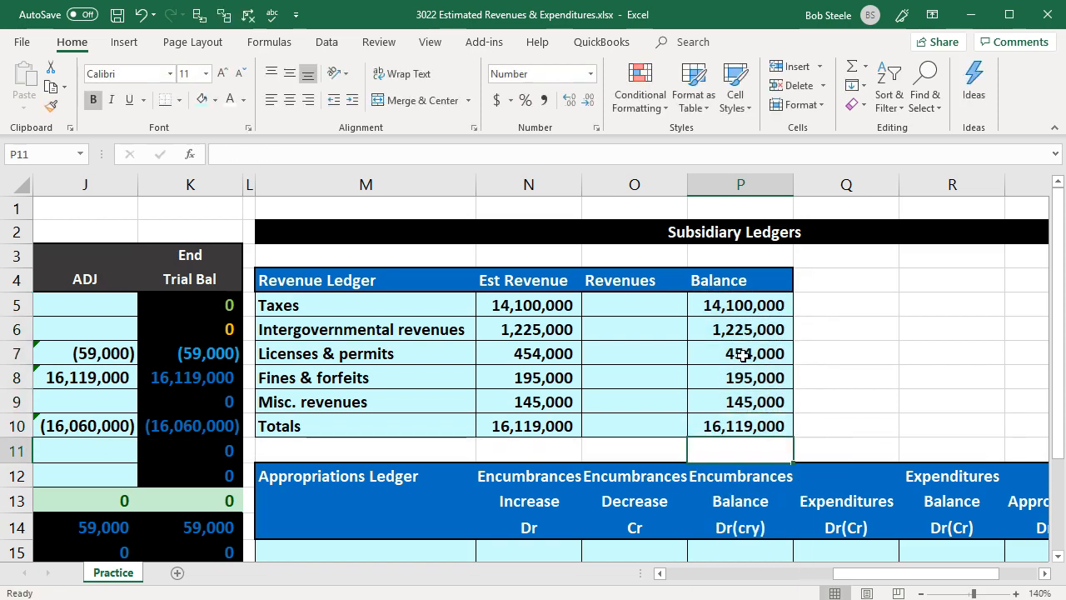
- Underline the Misc. revenues amounts in the Est Revenue and Balance columns (N9 and P9)
{"action": "left_click", "coordinate": [565, 402]}
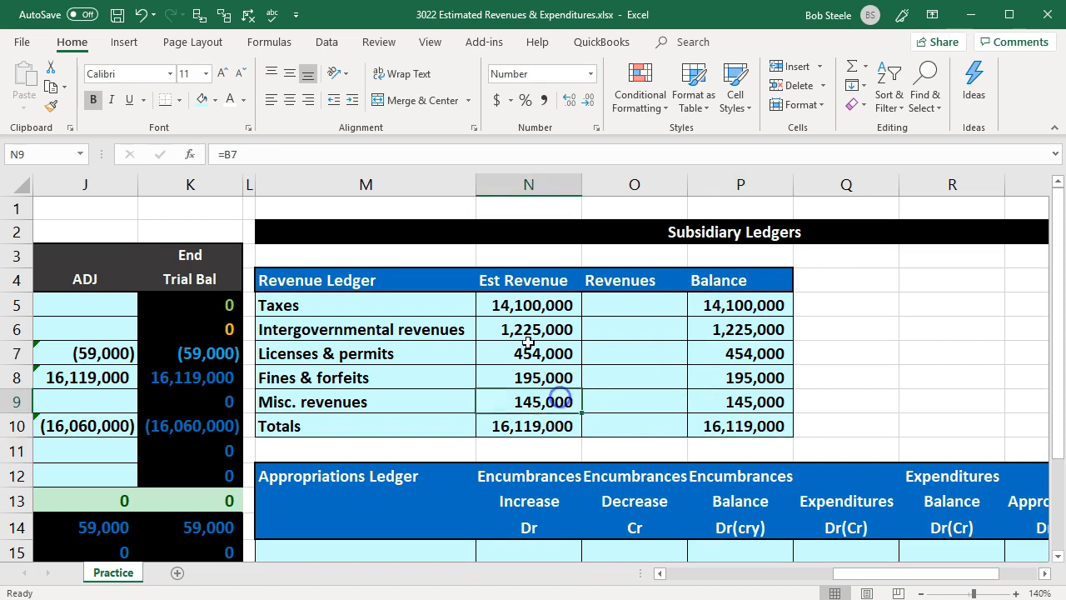
{"action": "left_click", "coordinate": [129, 100]}
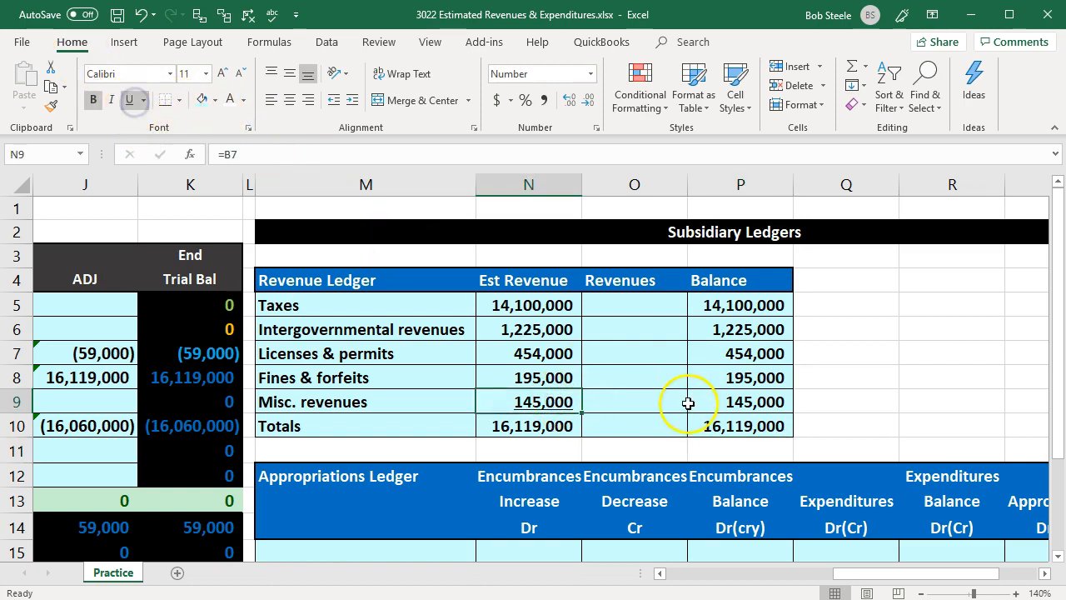
{"action": "left_click", "coordinate": [688, 403]}
{"action": "left_click", "coordinate": [130, 100]}
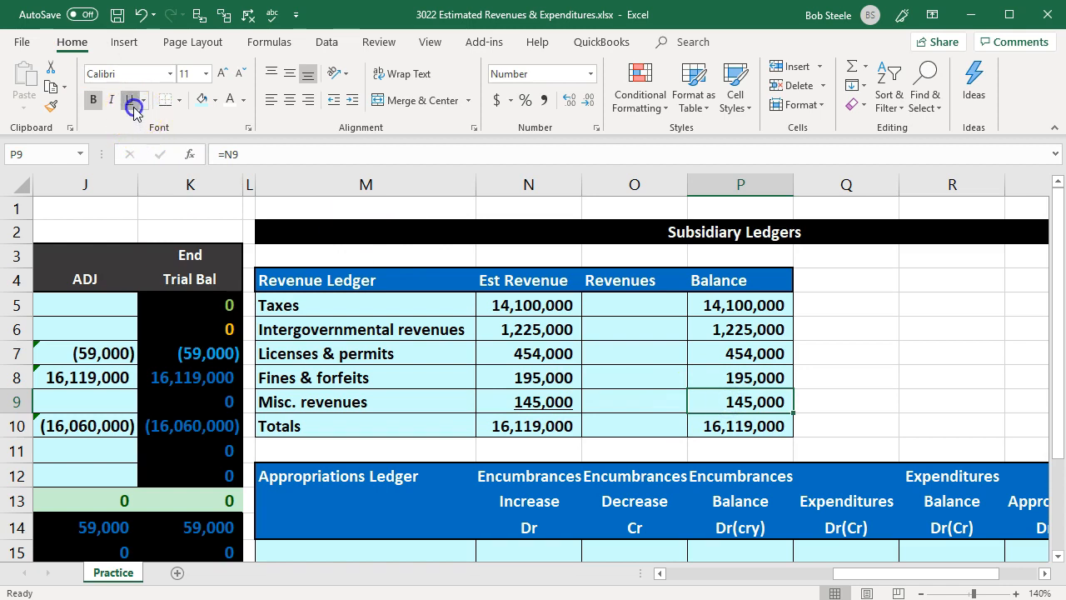
- Apply a double underline to the Revenue Ledger totals in N10 and P10
{"action": "left_click", "coordinate": [508, 426]}
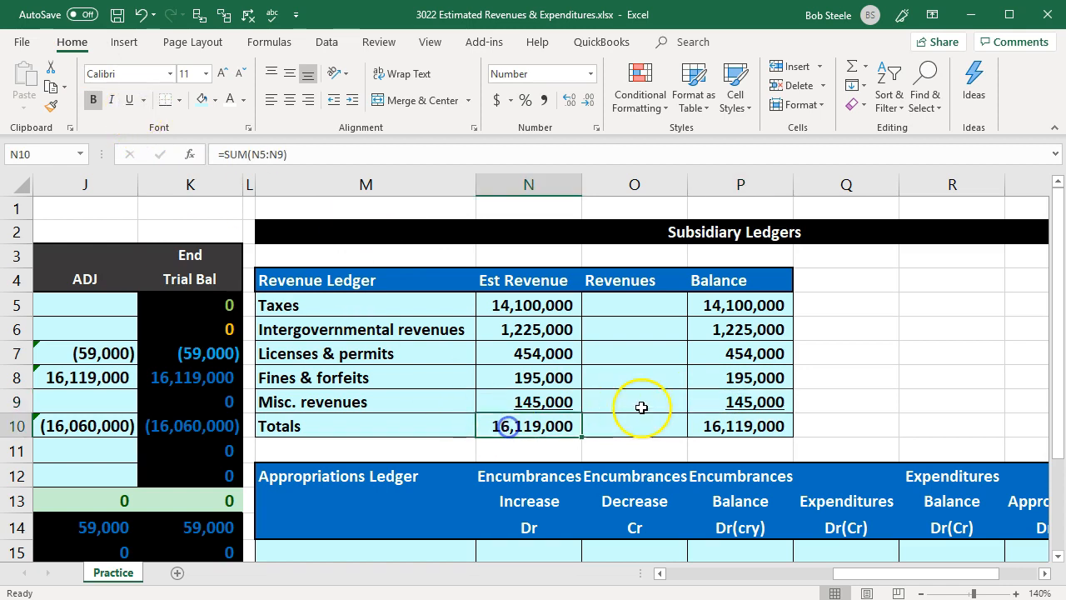
{"action": "left_click", "coordinate": [718, 427], "text": "ctrl"}
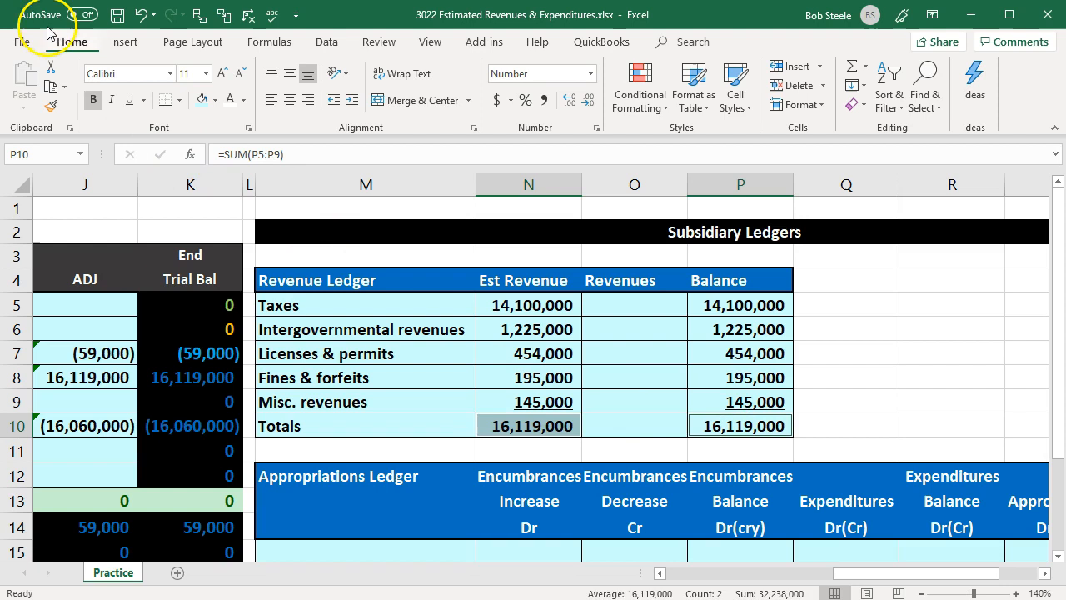
{"action": "left_click", "coordinate": [144, 101]}
{"action": "left_click", "coordinate": [152, 142]}
{"action": "left_click", "coordinate": [676, 330]}
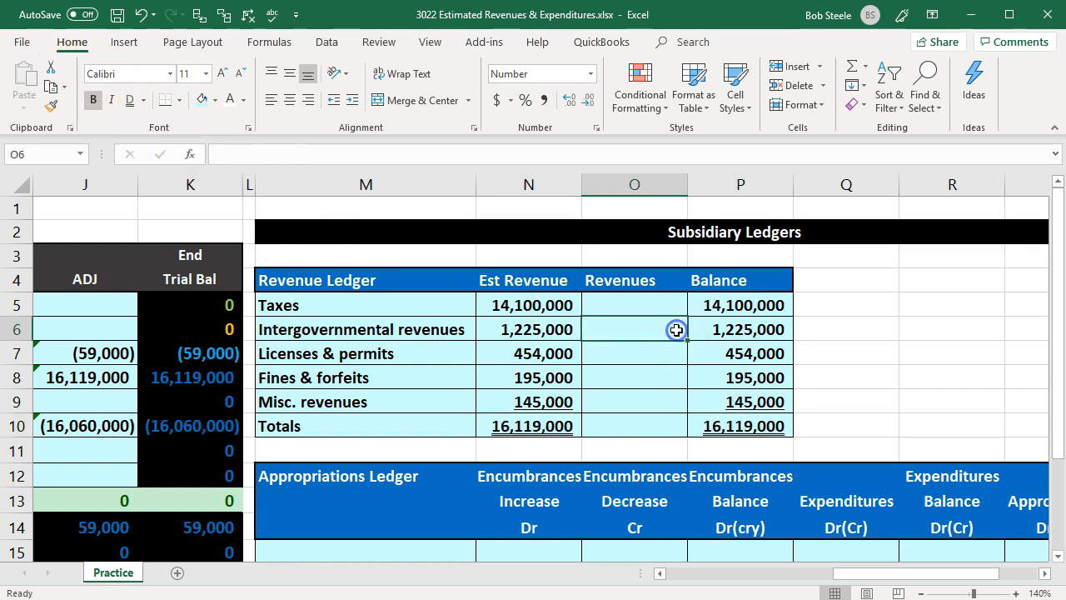
- Link the first Appropriations Ledger row label in M15 to the General government label with =A10
{"action": "scroll", "coordinate": [676, 330], "scroll_direction": "down", "scroll_amount": 2}
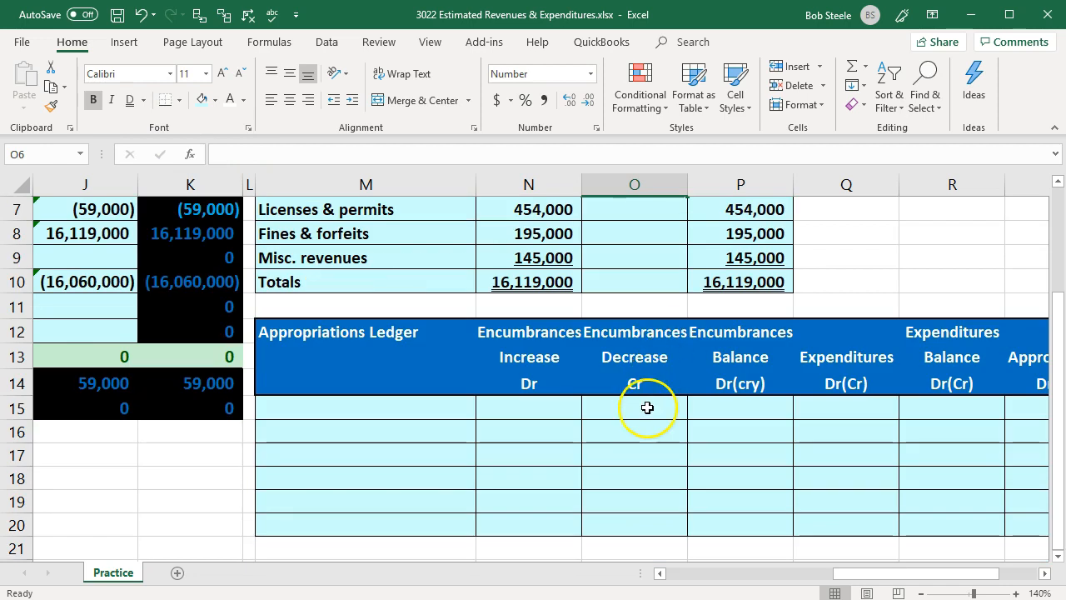
{"action": "left_click", "coordinate": [398, 382]}
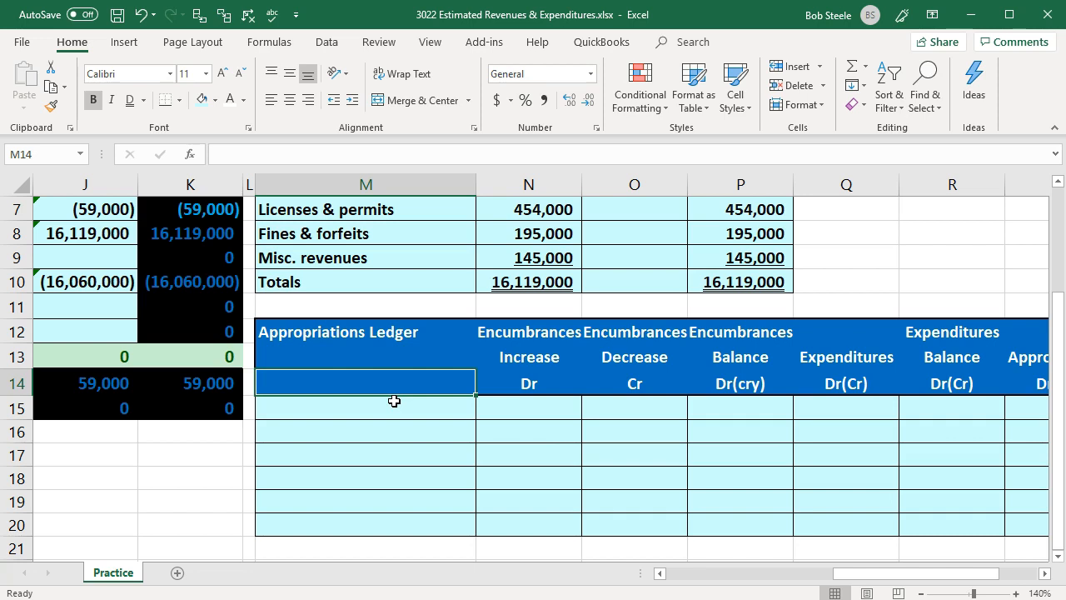
{"action": "left_click", "coordinate": [394, 401]}
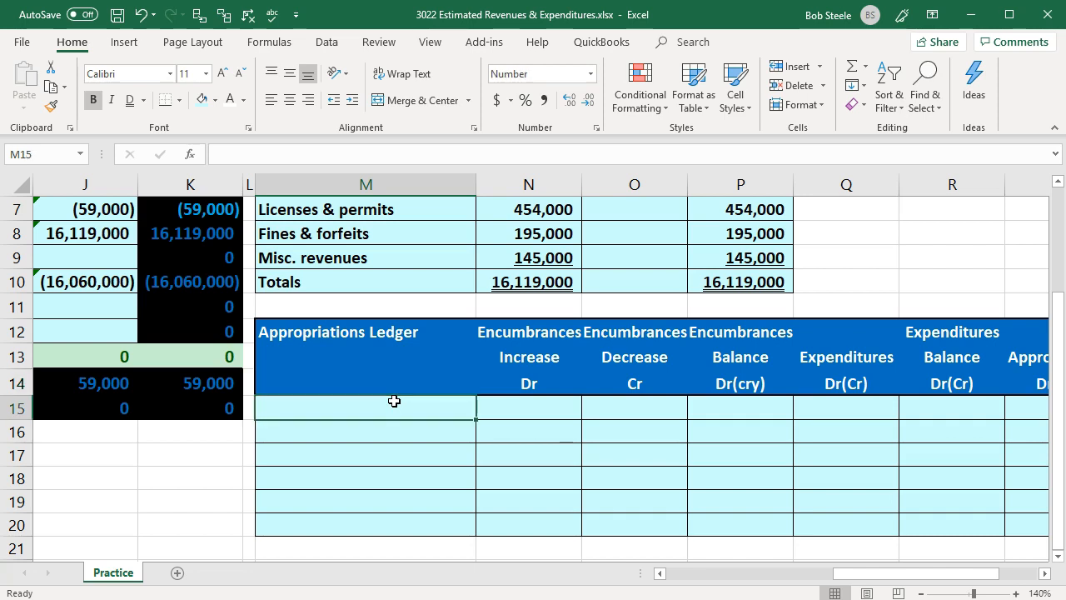
{"action": "type", "text": "="}
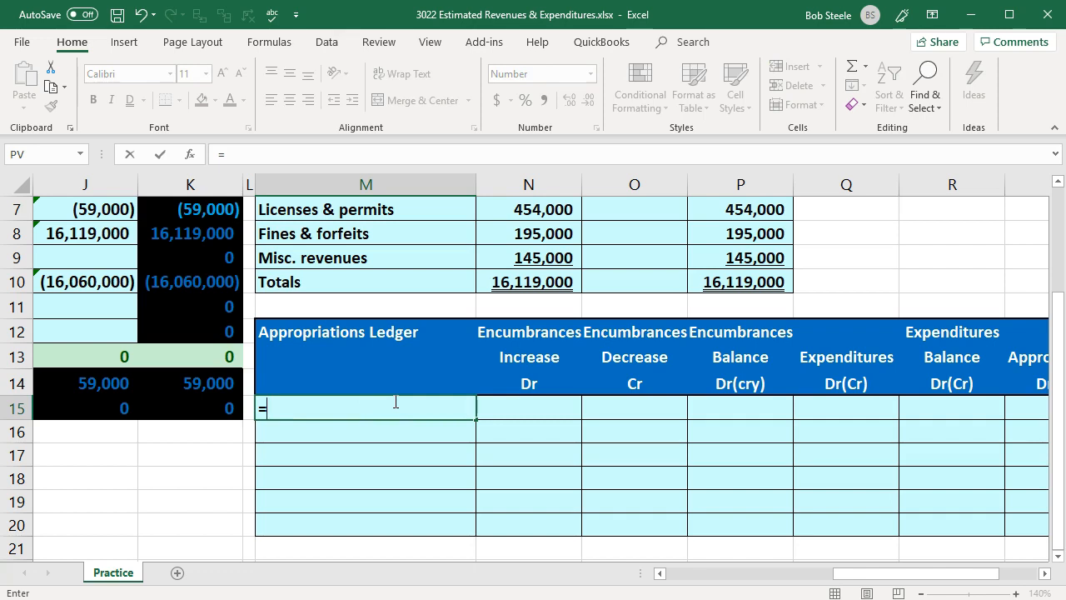
{"action": "key", "text": "Left"}
{"action": "key", "text": "Left"}
{"action": "key", "text": "Left"}
{"action": "key", "text": "Left"}
{"action": "key", "text": "Left"}
{"action": "key", "text": "Left"}
{"action": "key", "text": "Left"}
{"action": "key", "text": "Left"}
{"action": "key", "text": "Left"}
{"action": "key", "text": "Left"}
{"action": "key", "text": "Left"}
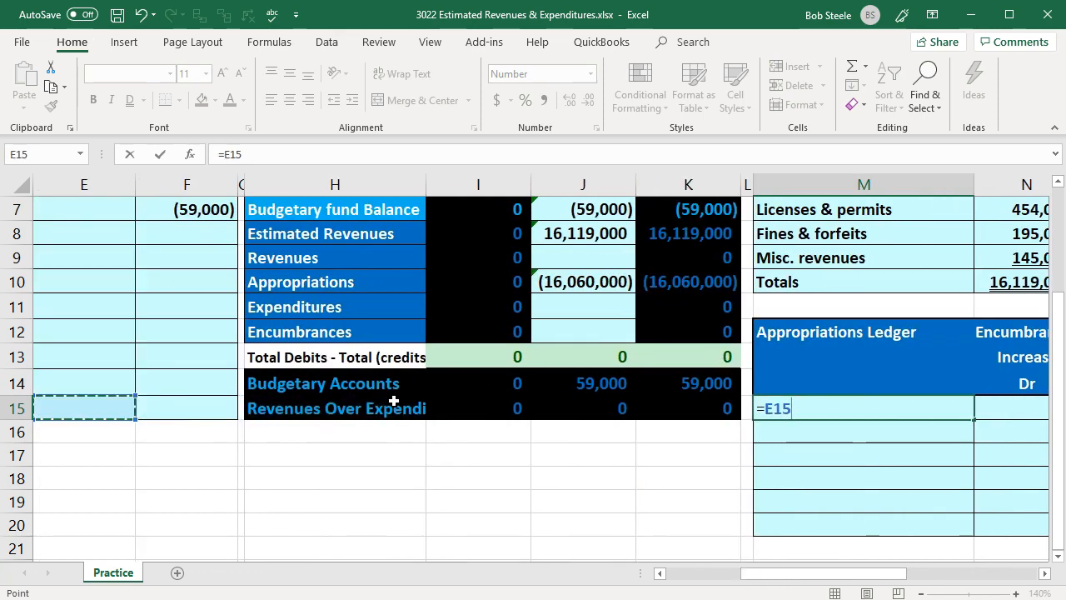
{"action": "key", "text": "Left"}
{"action": "key", "text": "Up"}
{"action": "key", "text": "Up"}
{"action": "key", "text": "Up"}
{"action": "key", "text": "Up"}
{"action": "key", "text": "Up"}
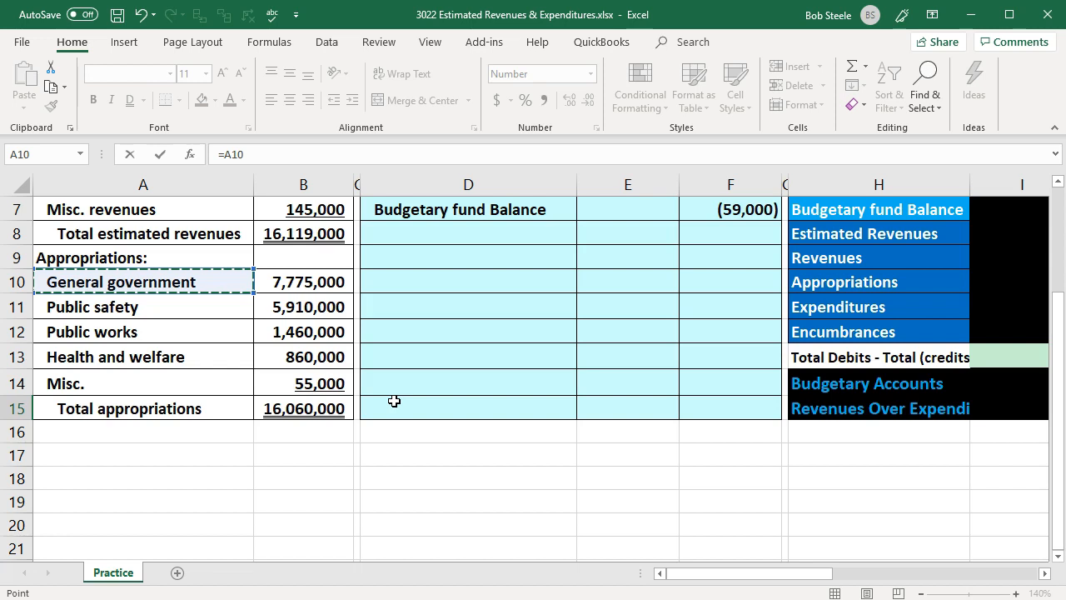
{"action": "key", "text": "Return"}
- Copy the General government label formula in M15 down through M19 for the other appropriation categories
{"action": "key", "text": "Right"}
{"action": "key", "text": "Right"}
{"action": "key", "text": "Right"}
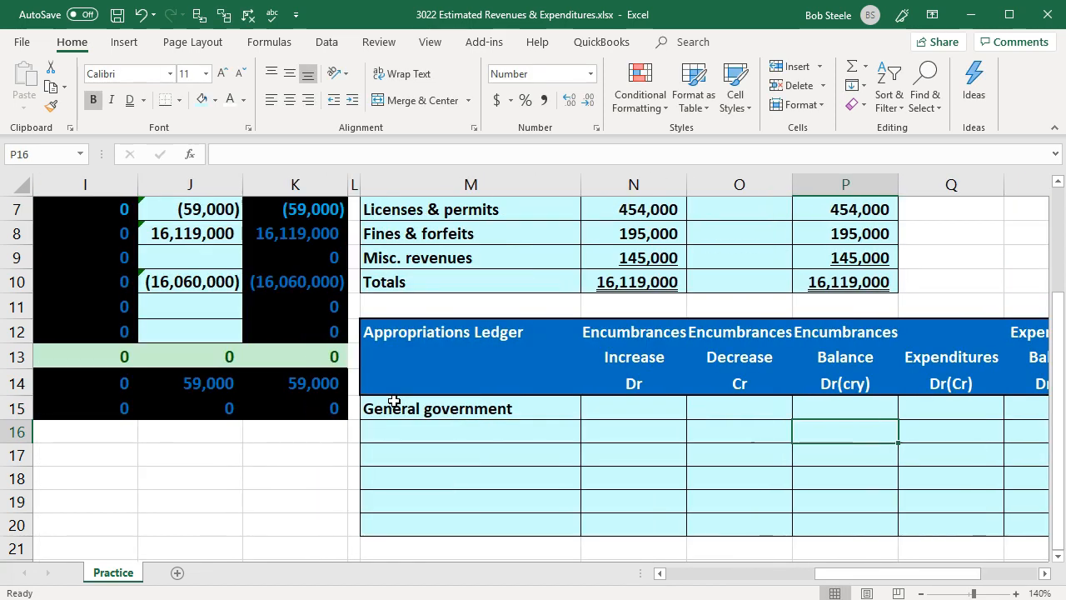
{"action": "left_click", "coordinate": [449, 409]}
{"action": "left_click_drag", "start_coordinate": [582, 420], "coordinate": [562, 504]}
- Label the last row of the Appropriations Ledger, M20, as Total
{"action": "left_click", "coordinate": [525, 521]}
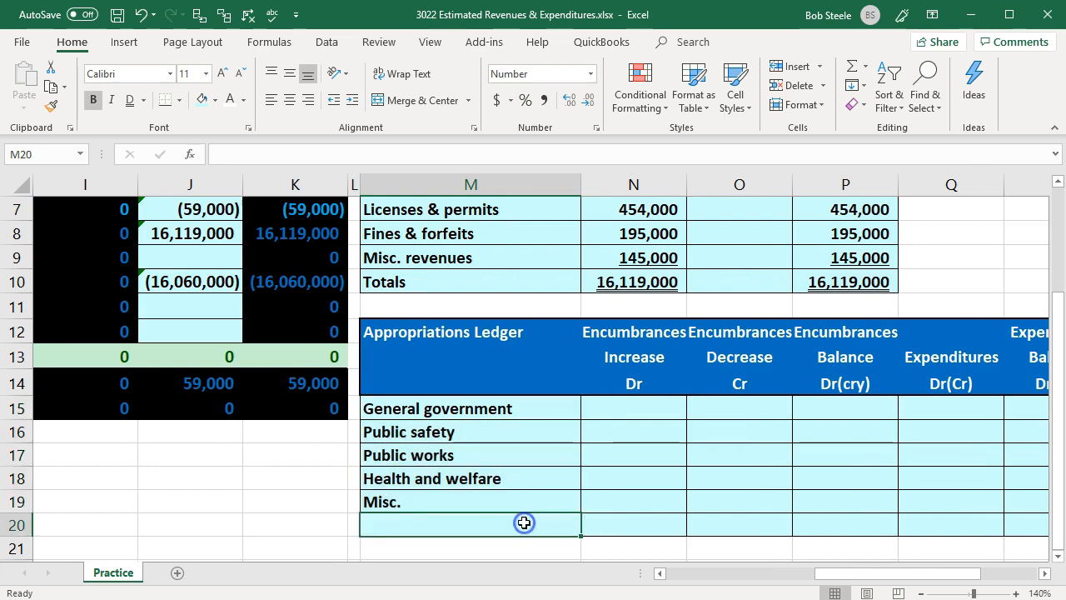
{"action": "type", "text": "To"}
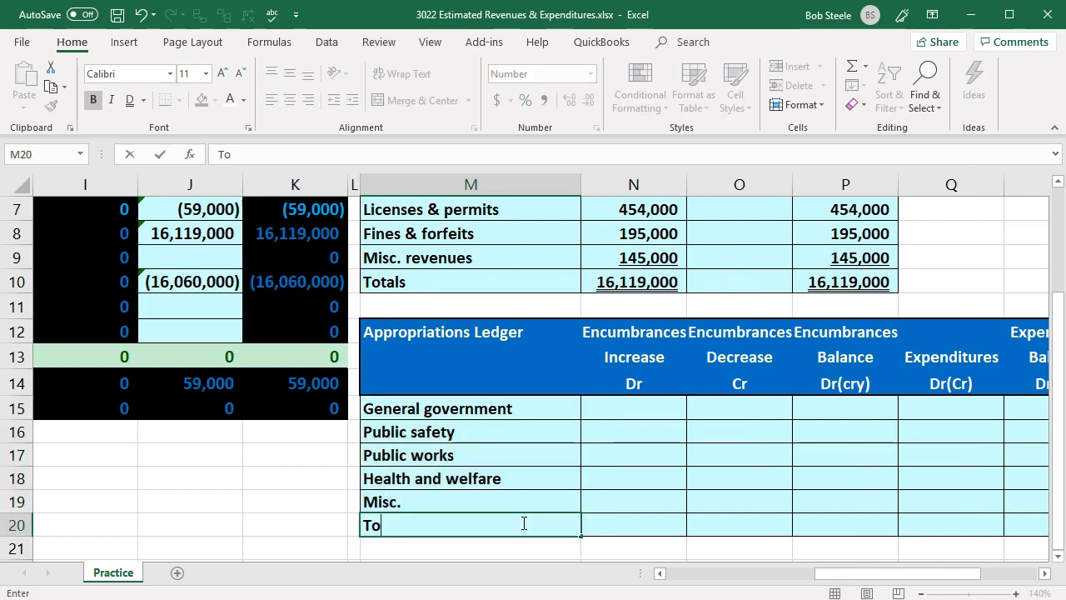
{"action": "type", "text": "tal"}
{"action": "key", "text": "Right"}
{"action": "key", "text": "Right"}
{"action": "key", "text": "Right"}
{"action": "key", "text": "Right"}
{"action": "key", "text": "Right"}
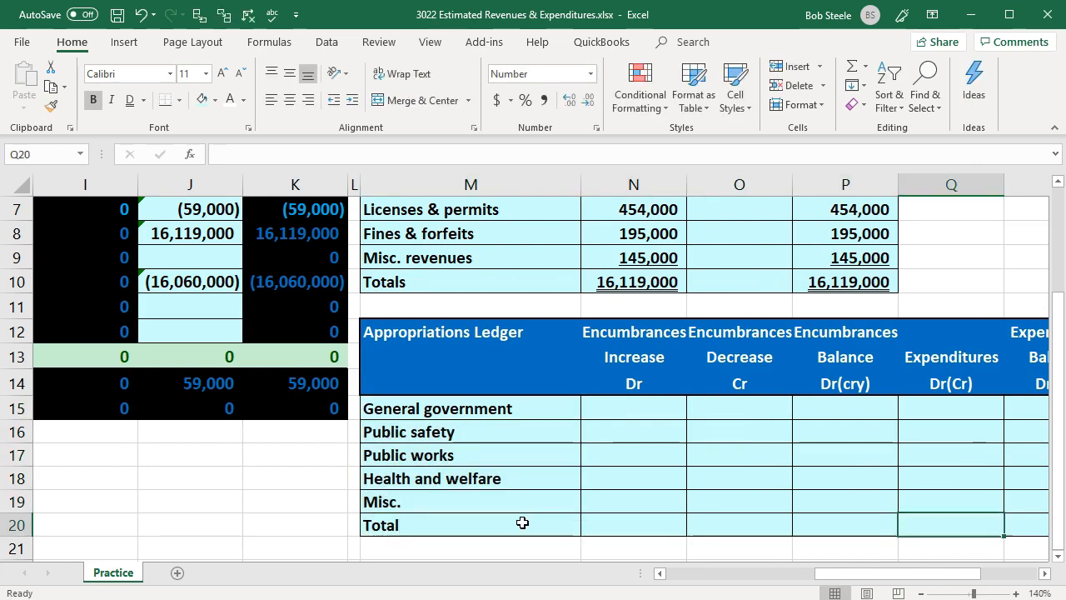
- Set the General government amount in the Appropriation column, S15, to reference the budgeted figure with =B10
{"action": "key", "text": "Up"}
{"action": "key", "text": "Up"}
{"action": "key", "text": "Up"}
{"action": "key", "text": "Up"}
{"action": "key", "text": "Left"}
{"action": "key", "text": "Left"}
{"action": "key", "text": "Left"}
{"action": "key", "text": "Left"}
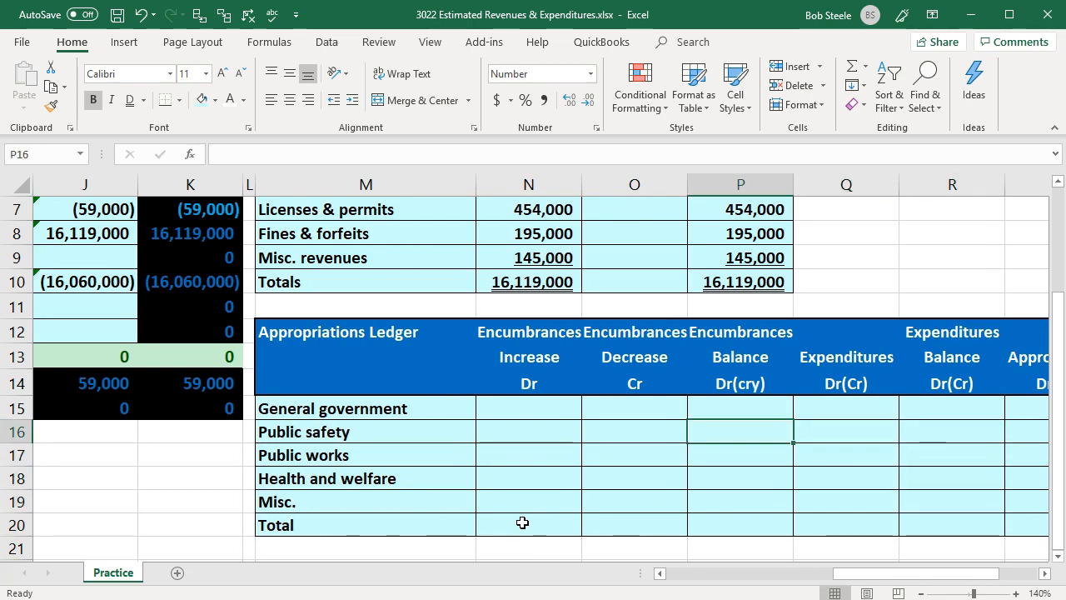
{"action": "key", "text": "Up"}
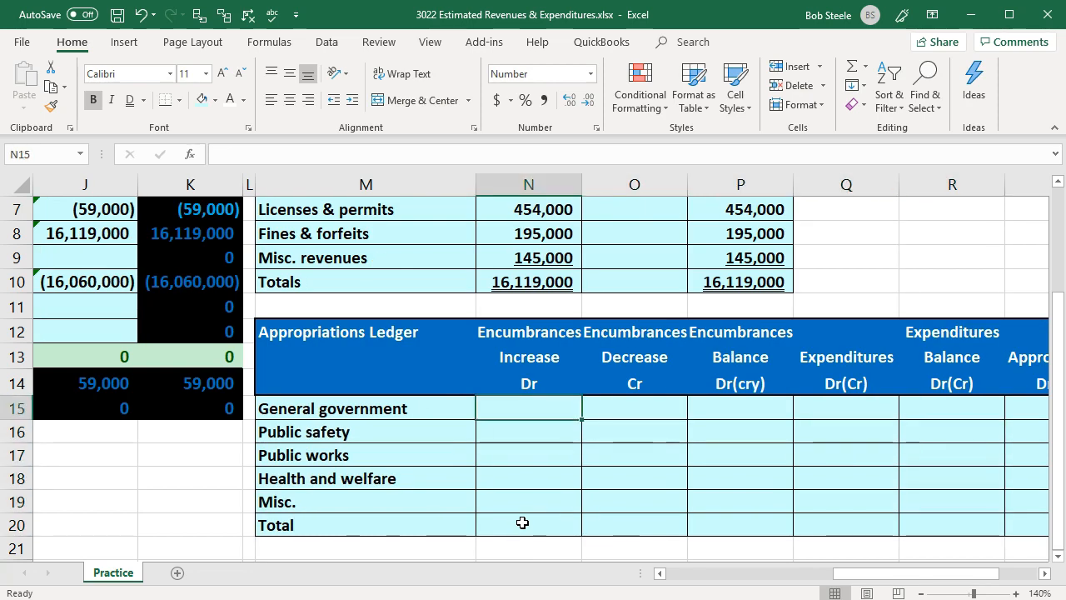
{"action": "key", "text": "Right"}
{"action": "key", "text": "Right"}
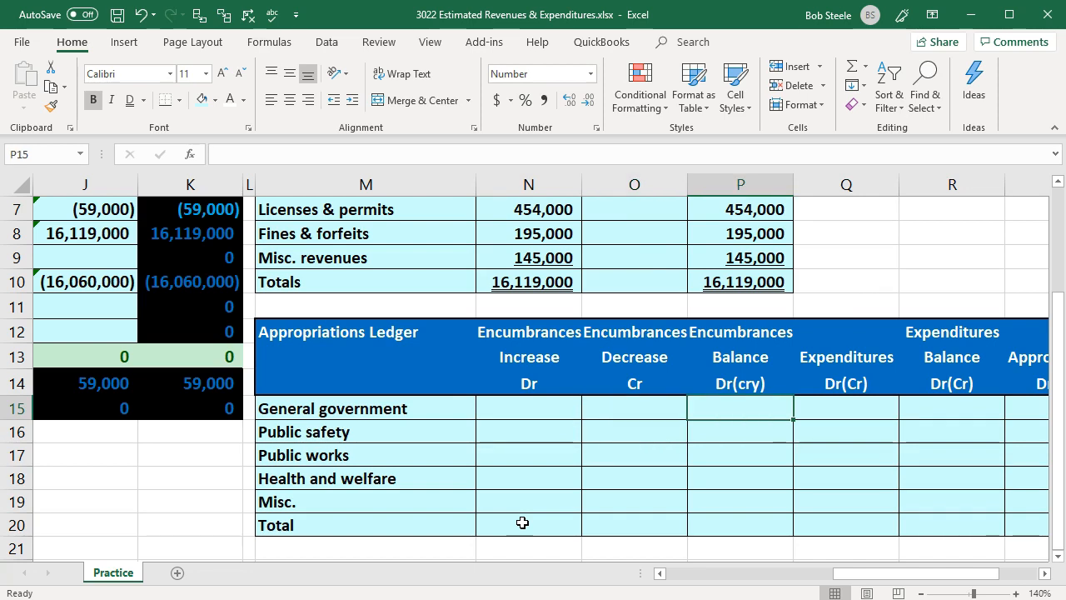
{"action": "key", "text": "Right"}
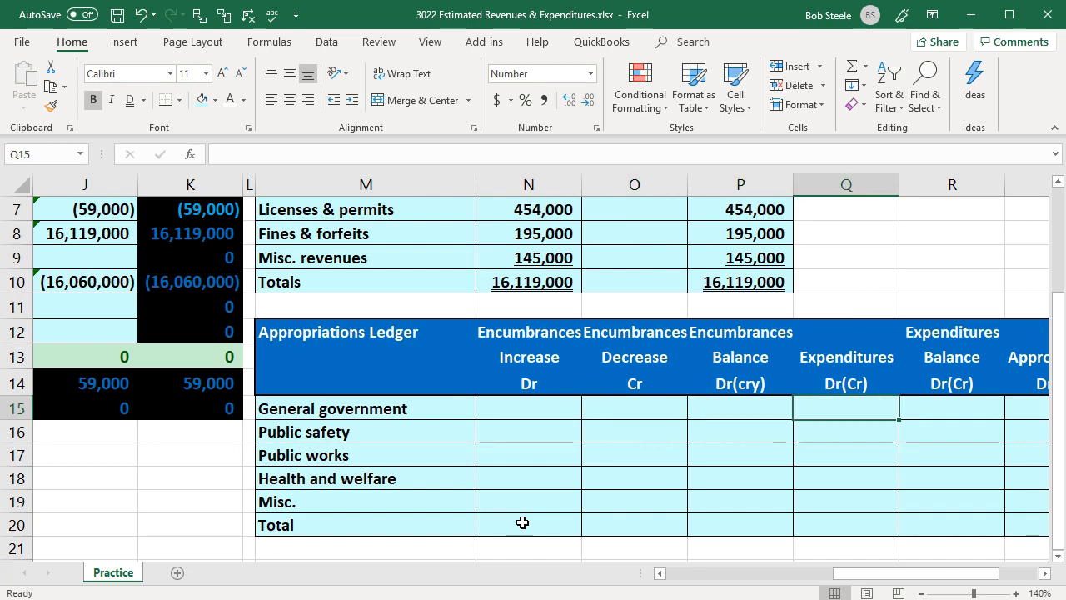
{"action": "key", "text": "Right"}
{"action": "key", "text": "Right"}
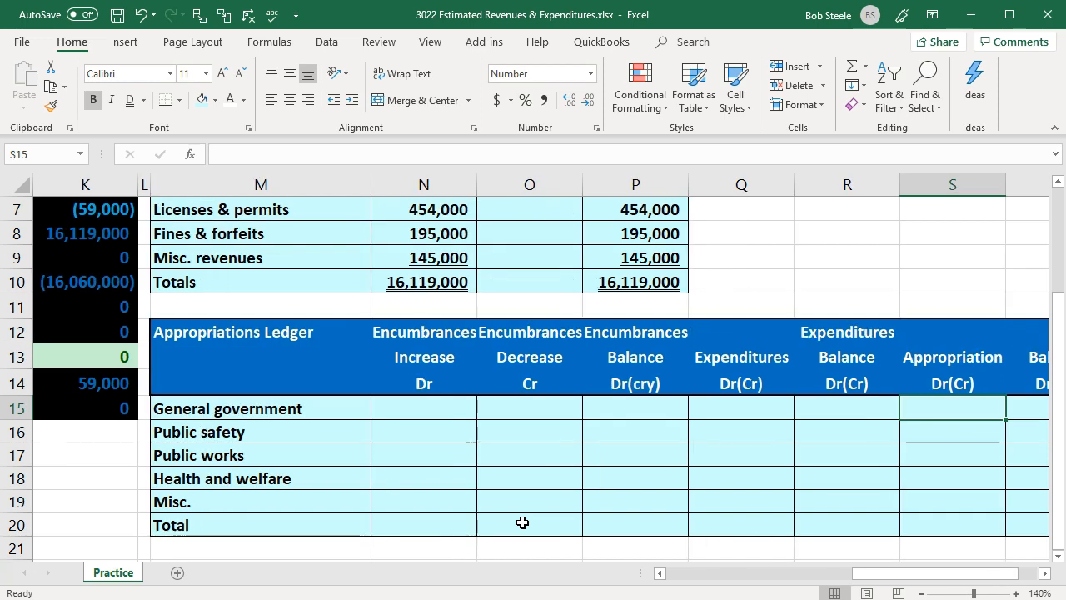
{"action": "type", "text": "="}
{"action": "key", "text": "Left"}
{"action": "key", "text": "Left"}
{"action": "key", "text": "Left"}
{"action": "key", "text": "Left"}
{"action": "key", "text": "Left"}
{"action": "key", "text": "Left"}
{"action": "key", "text": "Left"}
{"action": "key", "text": "Left"}
{"action": "key", "text": "Left"}
{"action": "key", "text": "Left"}
{"action": "key", "text": "Left"}
{"action": "key", "text": "Left"}
{"action": "key", "text": "Left"}
{"action": "key", "text": "Left"}
{"action": "key", "text": "Left"}
{"action": "key", "text": "Left"}
{"action": "key", "text": "Left"}
{"action": "key", "text": "Left"}
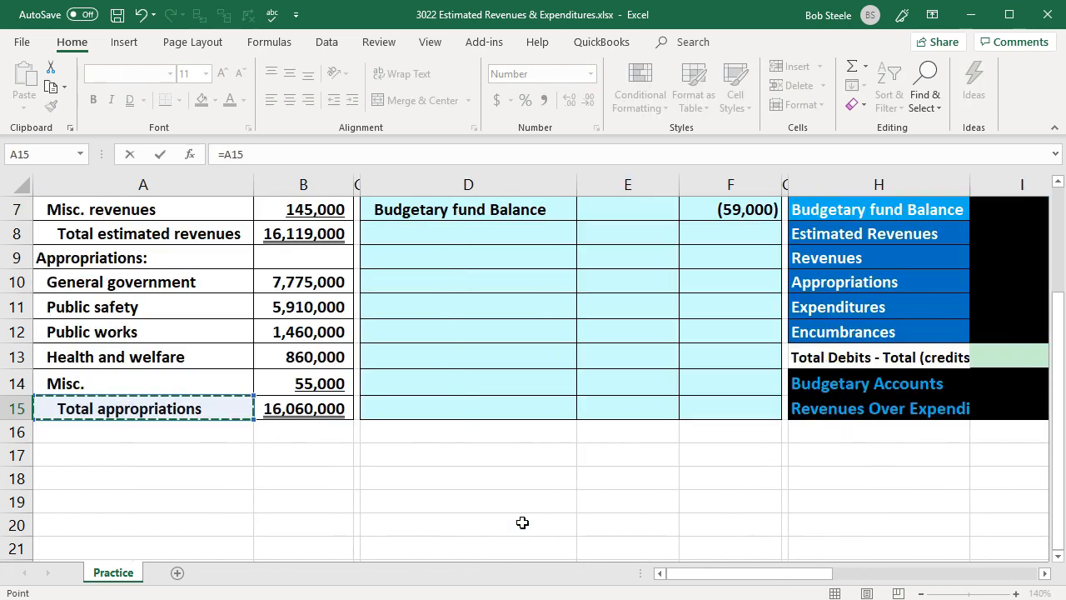
{"action": "key", "text": "Up"}
{"action": "key", "text": "Up"}
{"action": "key", "text": "Up"}
{"action": "key", "text": "Up"}
{"action": "key", "text": "Up"}
{"action": "key", "text": "Right"}
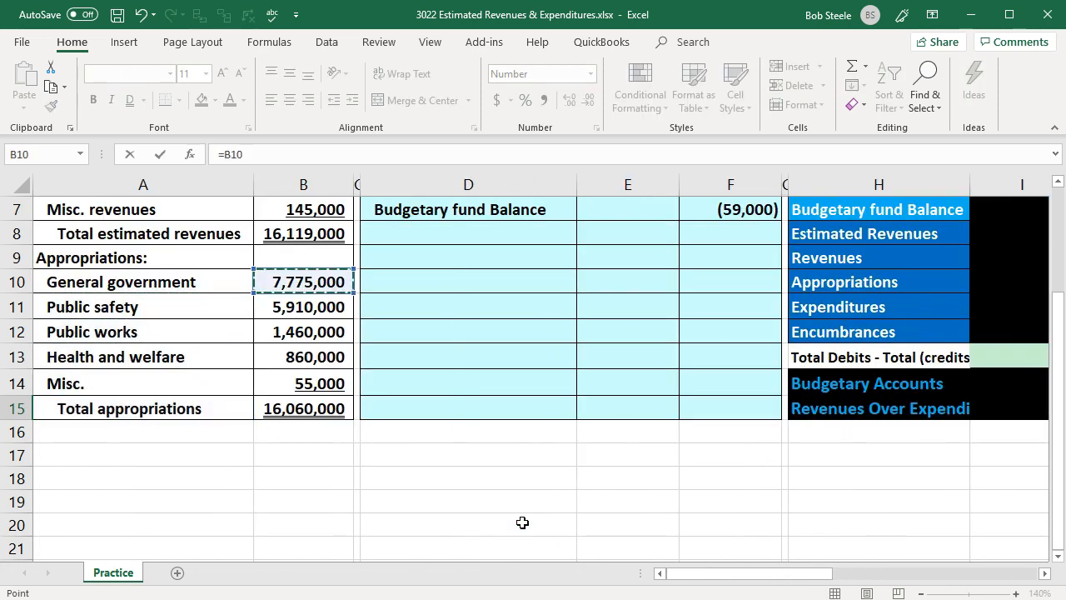
{"action": "key", "text": "Return"}
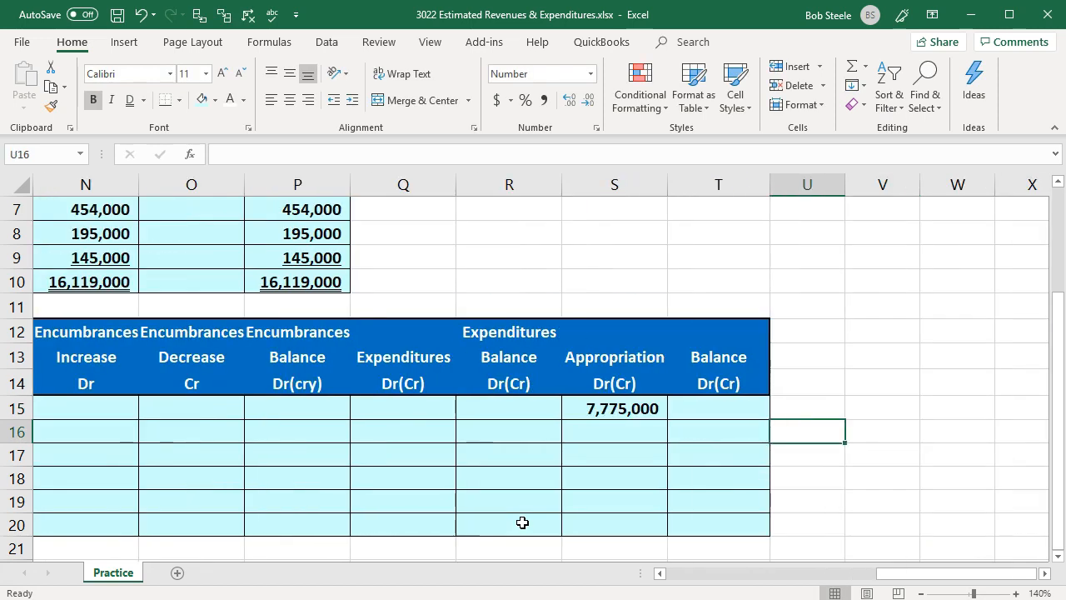
- Copy the Appropriation formula in S15 down through S19 for the remaining categories
{"action": "key", "text": "Left"}
{"action": "key", "text": "Left"}
{"action": "left_click", "coordinate": [637, 406]}
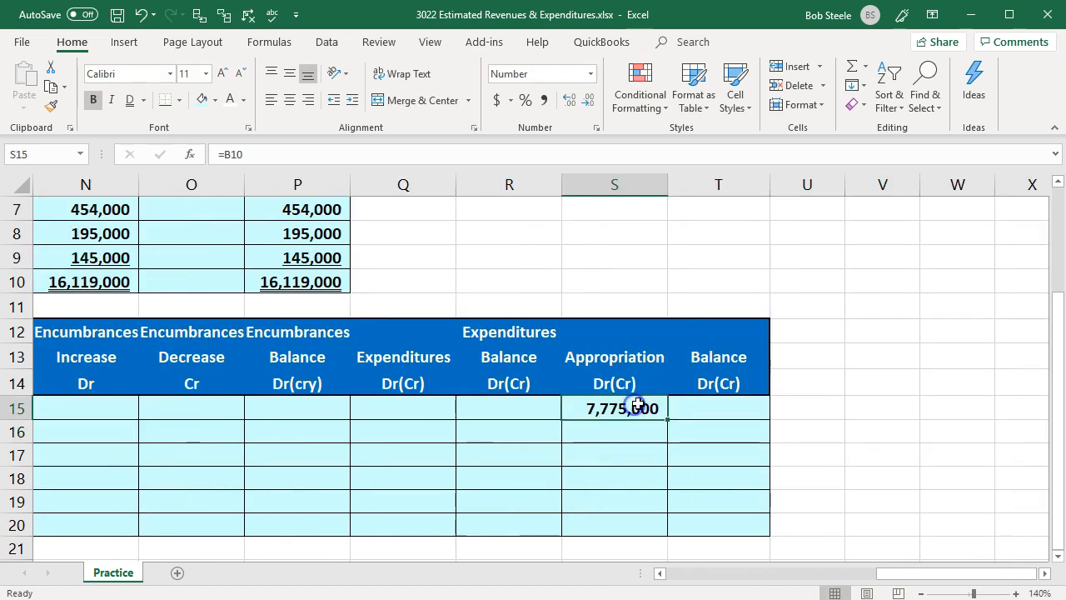
{"action": "left_click_drag", "start_coordinate": [668, 421], "coordinate": [664, 502]}
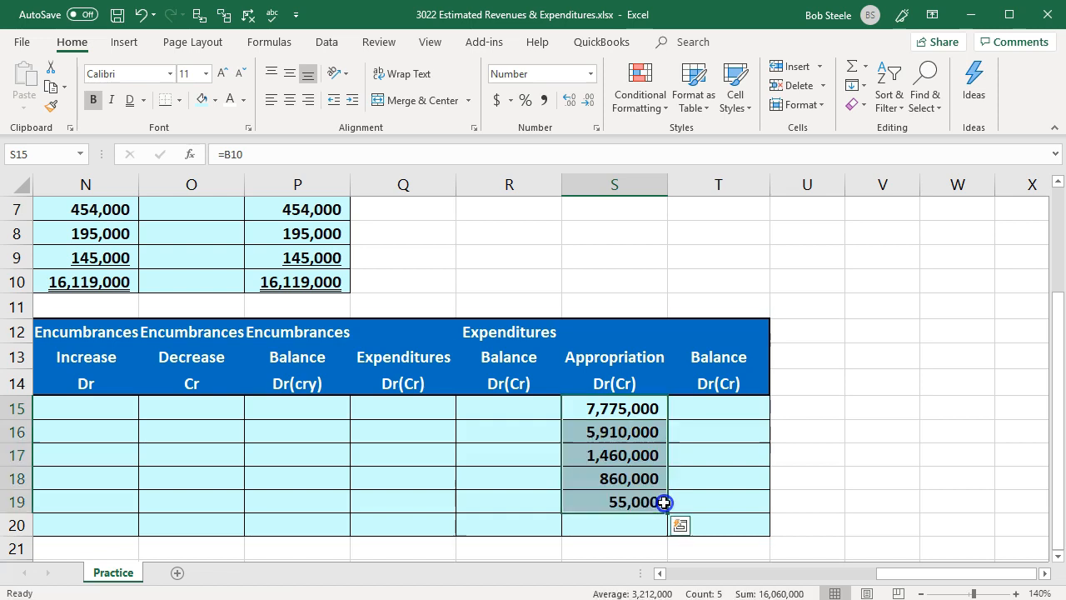
- Total the Appropriation column in S20 with a SUM of S15 through S19
{"action": "left_click", "coordinate": [624, 522]}
{"action": "type", "text": "=sum("}
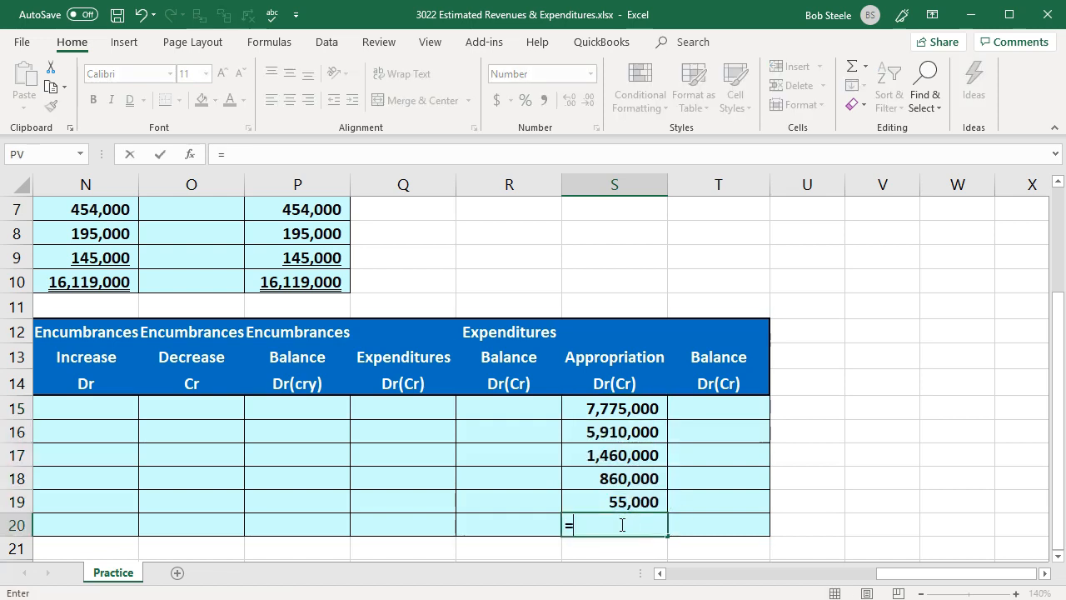
{"action": "key", "text": "Up"}
{"action": "key", "text": "shift+Up"}
{"action": "key", "text": "shift+Up"}
{"action": "key", "text": "shift+Up"}
{"action": "key", "text": "shift+Up"}
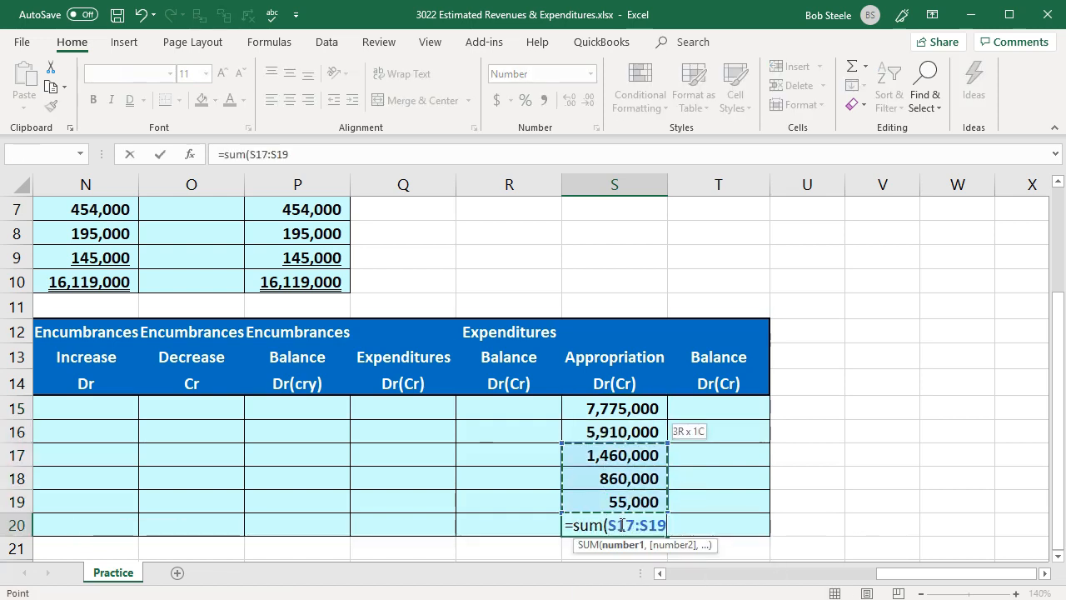
{"action": "key", "text": "Return"}
- Set the General government balance in T15 to reference its appropriation (=S15) and copy the formula down through T19
{"action": "key", "text": "Right"}
{"action": "key", "text": "Up"}
{"action": "key", "text": "Up"}
{"action": "key", "text": "Up"}
{"action": "key", "text": "Up"}
{"action": "key", "text": "Up"}
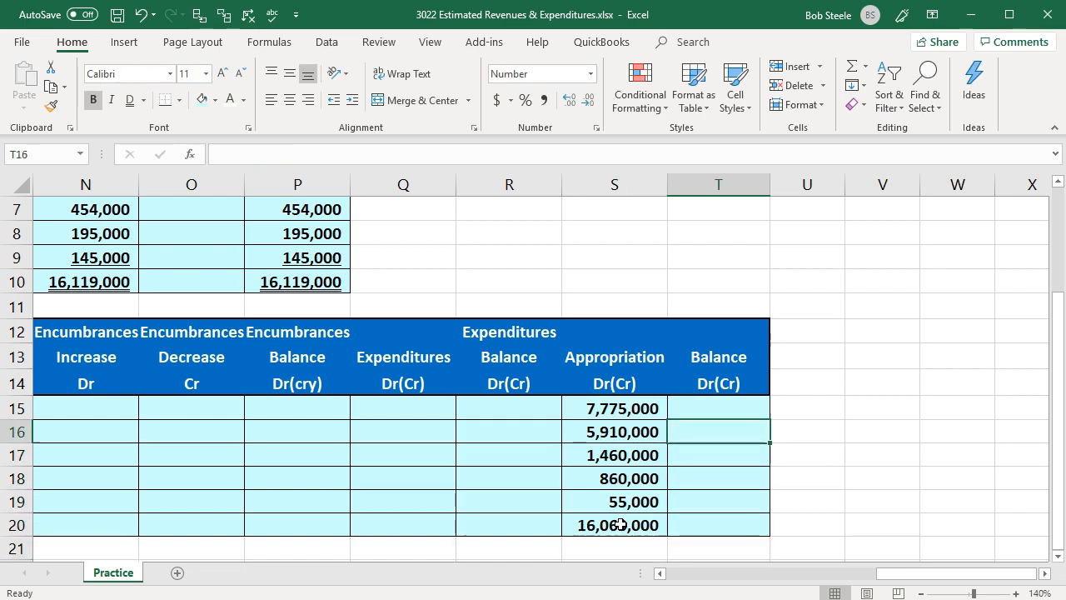
{"action": "key", "text": "Up"}
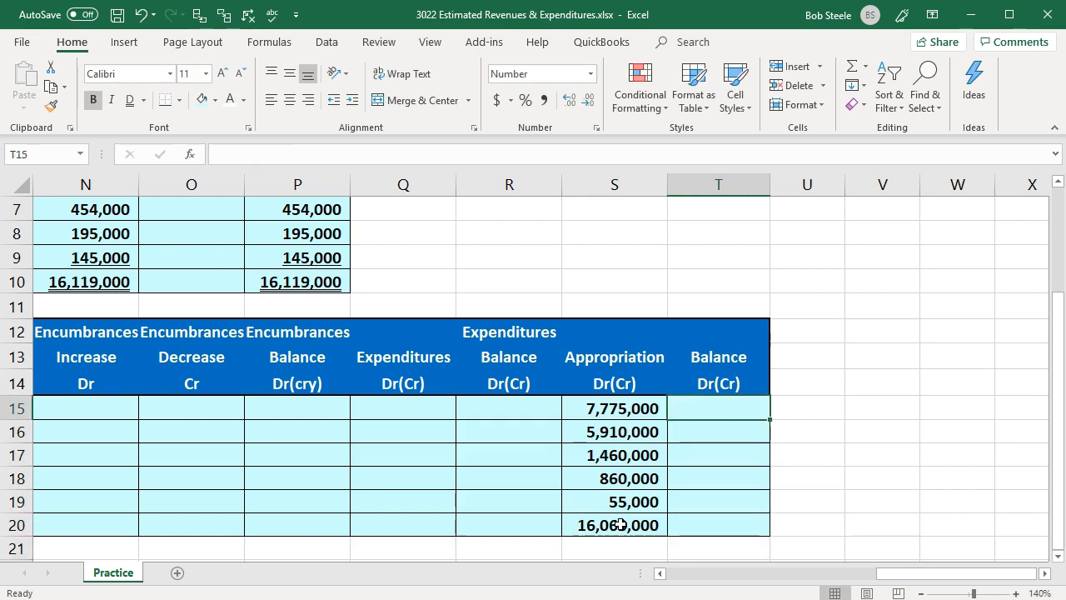
{"action": "type", "text": "="}
{"action": "left_click", "coordinate": [621, 408]}
{"action": "key", "text": "Return"}
{"action": "left_click", "coordinate": [708, 423]}
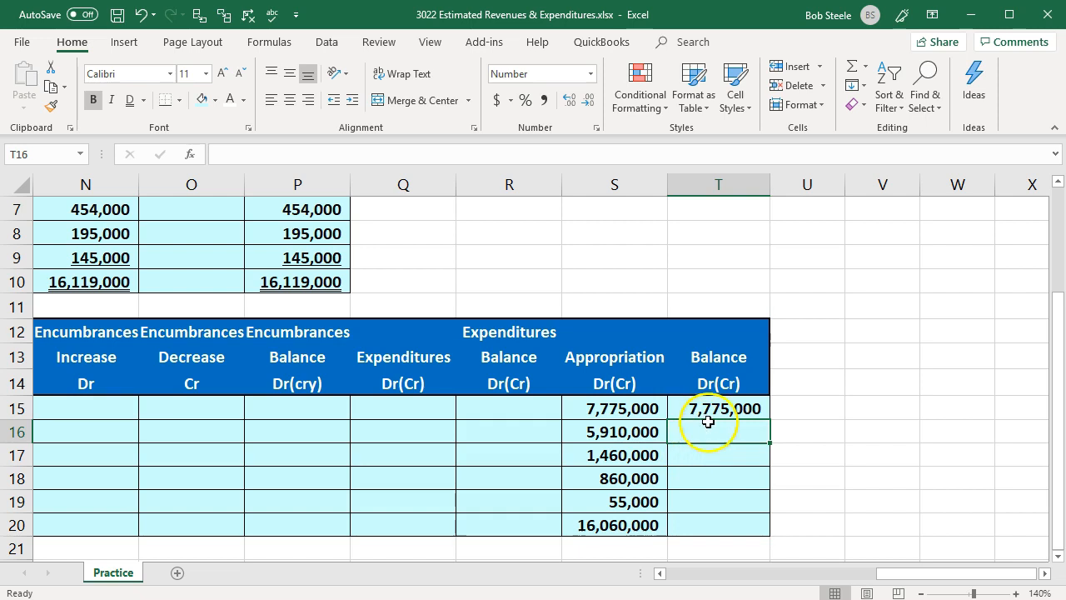
{"action": "left_click", "coordinate": [723, 408]}
{"action": "left_click_drag", "start_coordinate": [769, 420], "coordinate": [746, 511]}
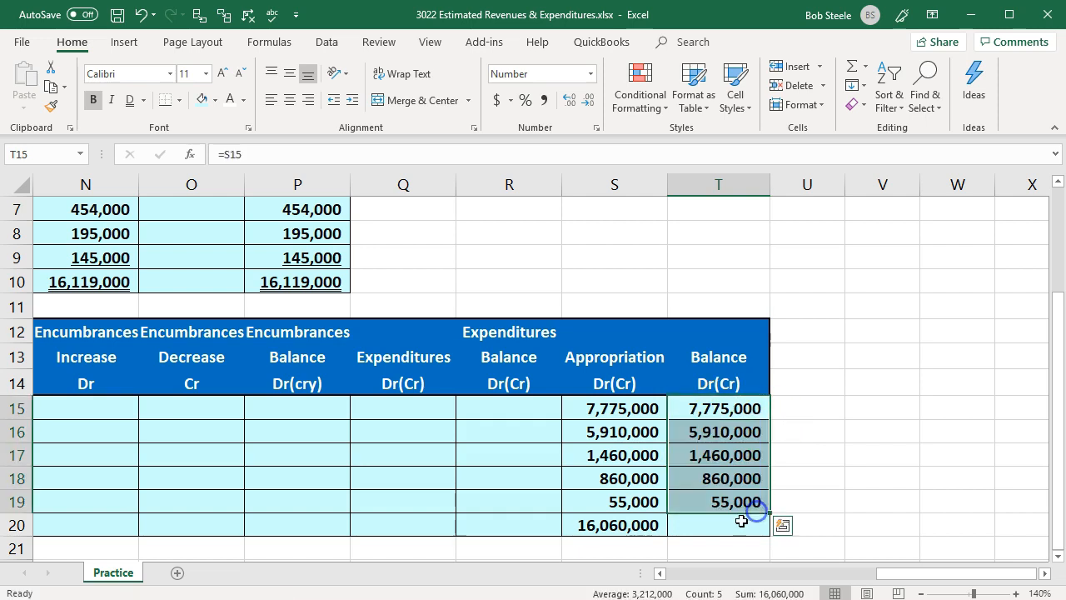
- Total the Appropriations Ledger's Balance column in T20 with a SUM of T15 through T19
{"action": "left_click", "coordinate": [737, 522]}
{"action": "type", "text": "=sum("}
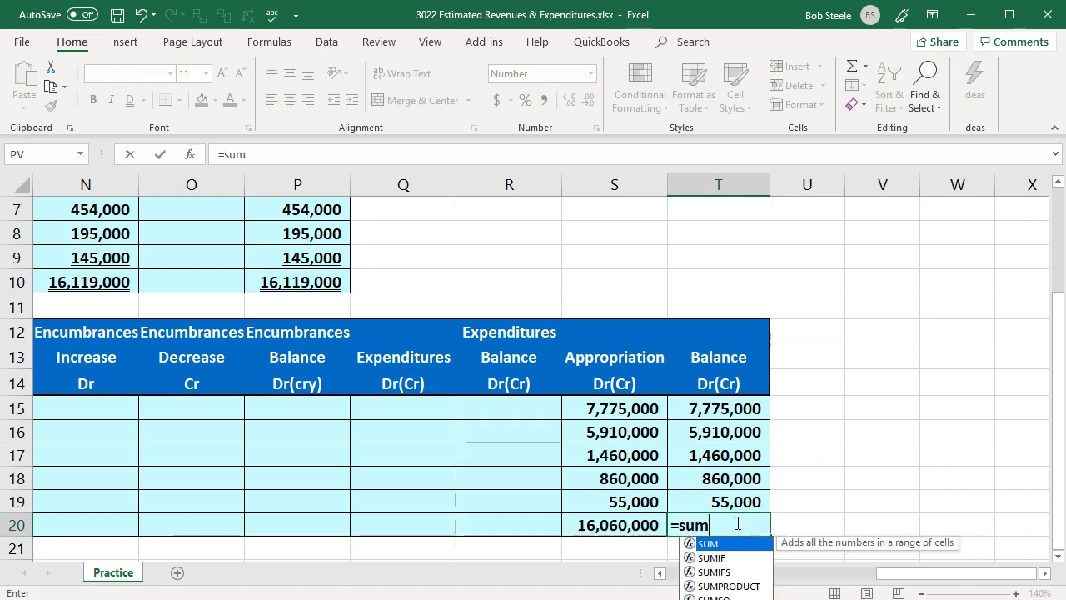
{"action": "key", "text": "Up"}
{"action": "key", "text": "shift+Up"}
{"action": "key", "text": "shift+Up"}
{"action": "key", "text": "shift+Up"}
{"action": "key", "text": "shift+Up"}
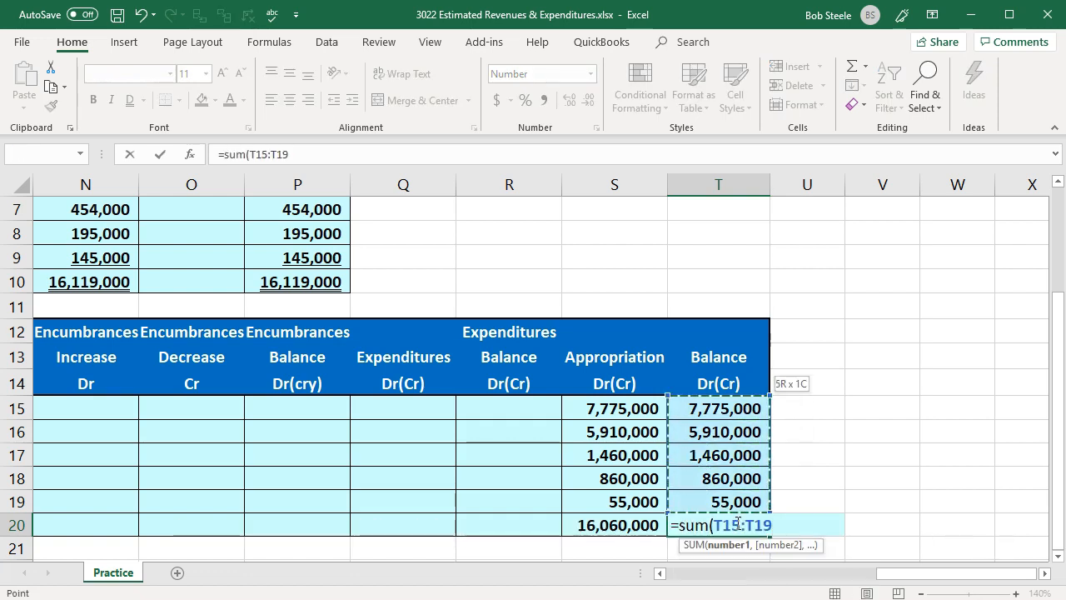
{"action": "key", "text": "Return"}
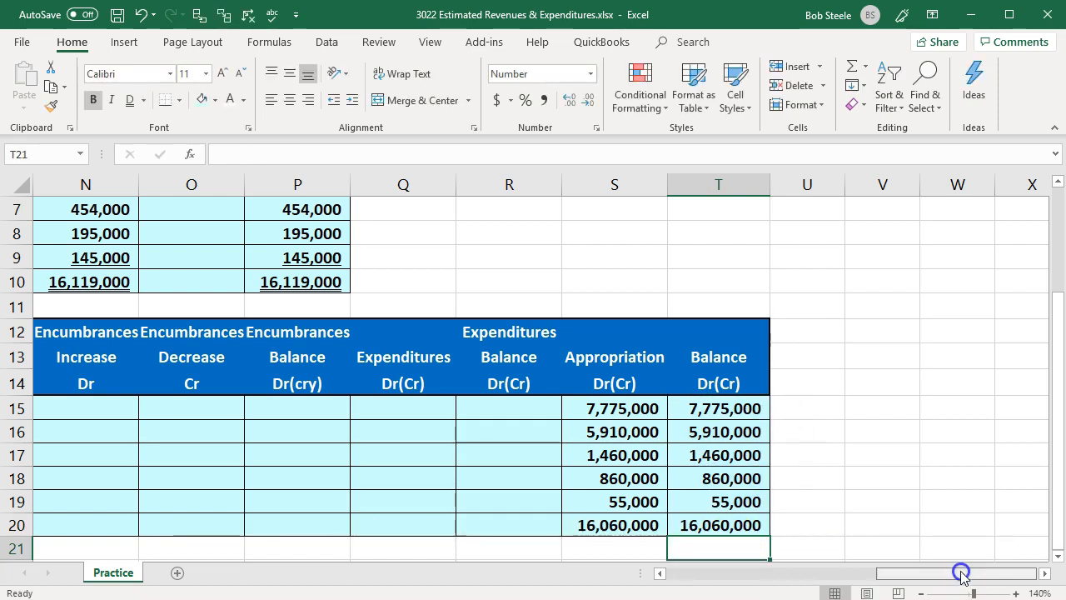
- Check the ending trial balance for Estimated Revenues in K8 against the Revenue Ledger's Balance total in P10
{"action": "left_click_drag", "start_coordinate": [962, 577], "coordinate": [811, 575]}
{"action": "scroll", "coordinate": [725, 357], "scroll_direction": "up", "scroll_amount": 2}
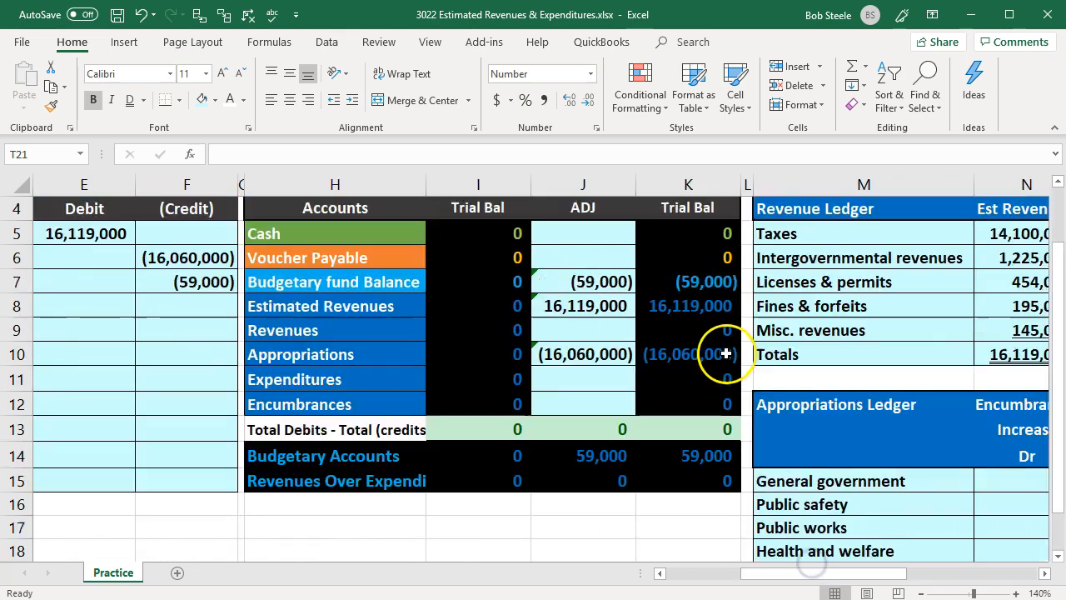
{"action": "left_click", "coordinate": [687, 379]}
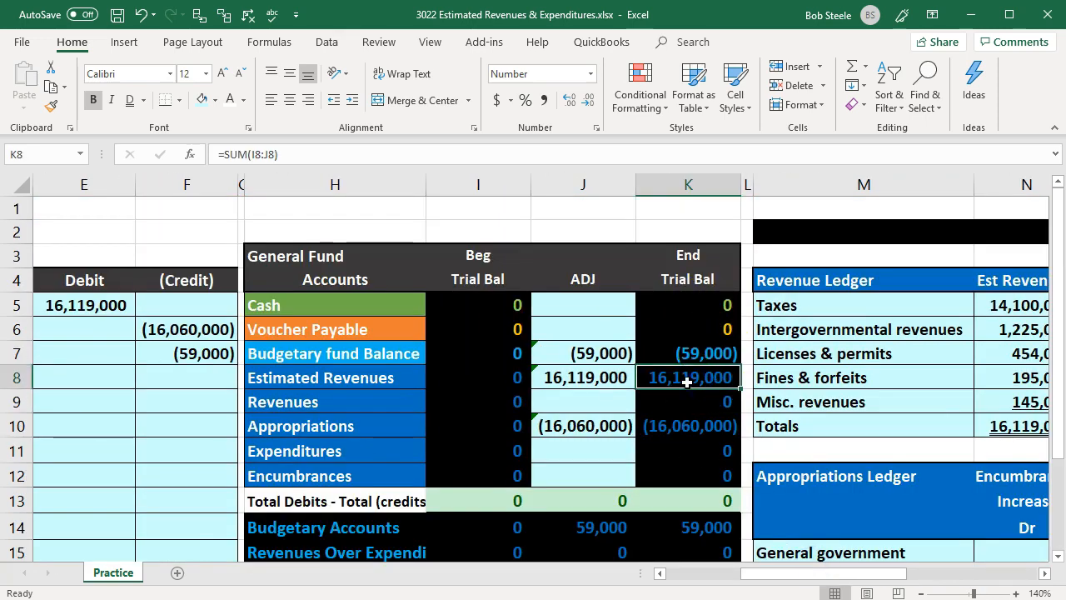
{"action": "key", "text": "Right"}
{"action": "key", "text": "Right"}
{"action": "key", "text": "Right"}
{"action": "key", "text": "Right"}
{"action": "key", "text": "Down"}
{"action": "key", "text": "Down"}
{"action": "key", "text": "Down"}
{"action": "key", "text": "Right"}
{"action": "key", "text": "Up"}
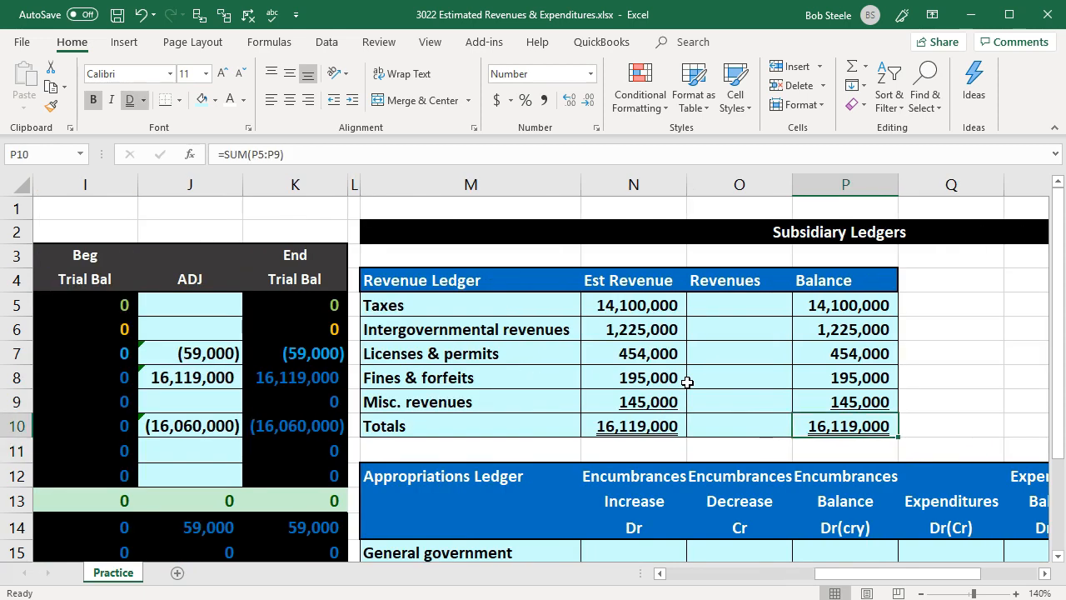
- Compare the ending trial balance for Appropriations in K10 with the Appropriations Ledger's Balance total in T20
{"action": "key", "text": "Left"}
{"action": "key", "text": "Up"}
{"action": "key", "text": "Up"}
{"action": "key", "text": "Up"}
{"action": "key", "text": "Left"}
{"action": "key", "text": "Left"}
{"action": "key", "text": "Left"}
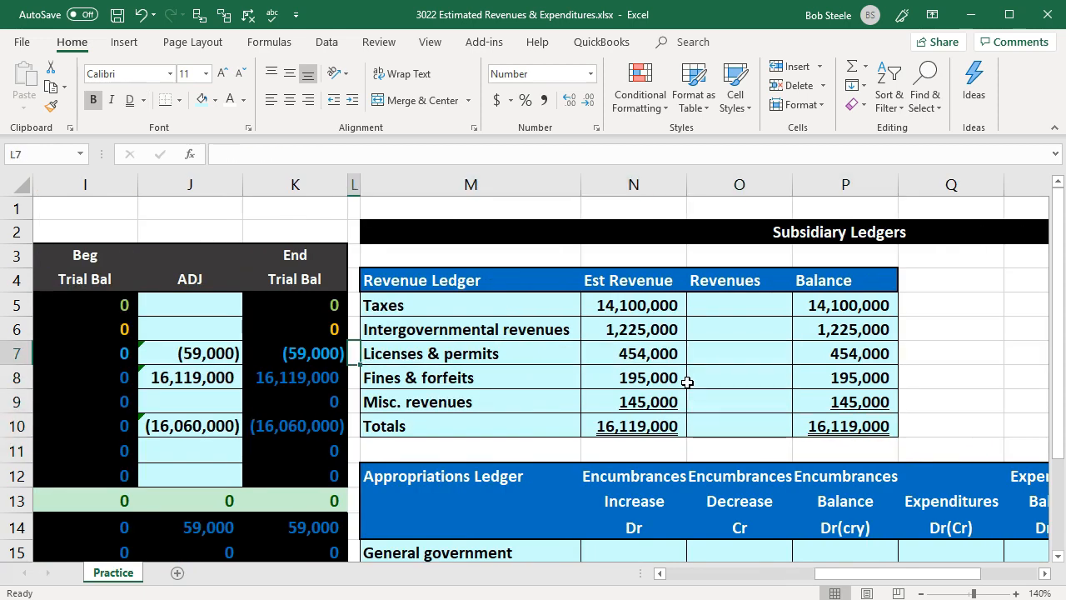
{"action": "key", "text": "Left"}
{"action": "key", "text": "Down"}
{"action": "key", "text": "Down"}
{"action": "key", "text": "Down"}
{"action": "key", "text": "Down"}
{"action": "key", "text": "Down"}
{"action": "key", "text": "Down"}
{"action": "key", "text": "Down"}
{"action": "key", "text": "Down"}
{"action": "key", "text": "Down"}
{"action": "key", "text": "Down"}
{"action": "key", "text": "Down"}
{"action": "key", "text": "Down"}
{"action": "key", "text": "Down"}
{"action": "key", "text": "Down"}
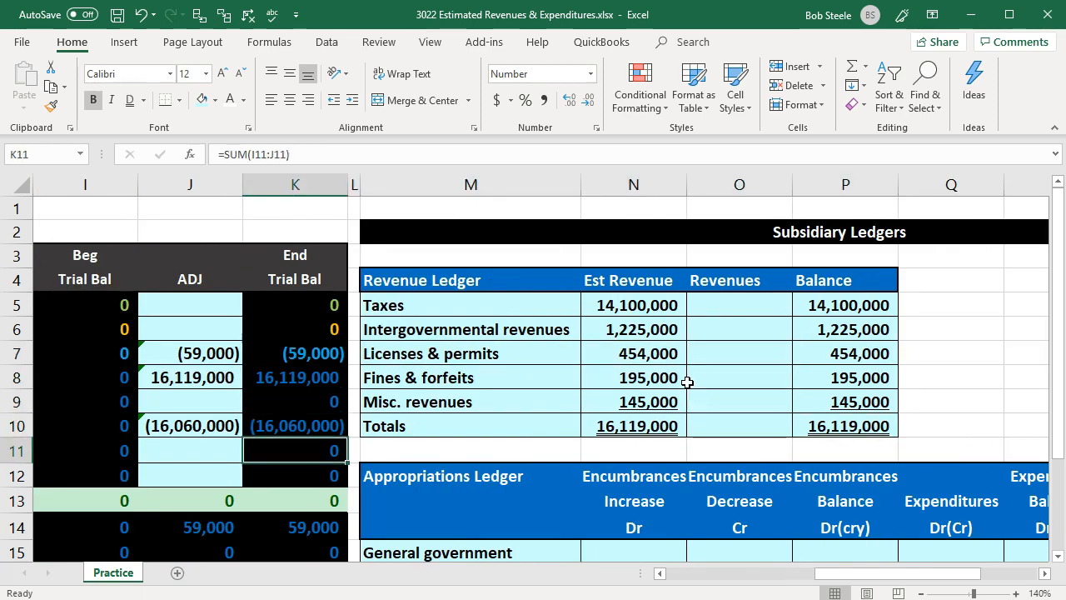
{"action": "key", "text": "Down"}
{"action": "key", "text": "Right"}
{"action": "key", "text": "Right"}
{"action": "key", "text": "Right"}
{"action": "key", "text": "Right"}
{"action": "key", "text": "Right"}
{"action": "key", "text": "Right"}
{"action": "key", "text": "Right"}
{"action": "key", "text": "Right"}
{"action": "key", "text": "Right"}
{"action": "key", "text": "Right"}
{"action": "key", "text": "Up"}
{"action": "key", "text": "Up"}
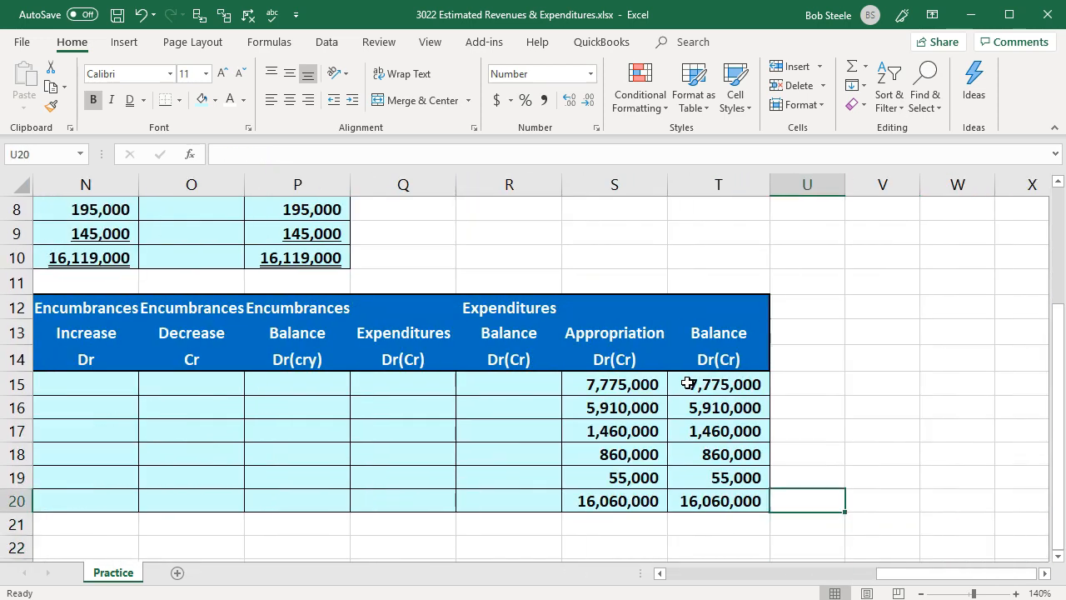